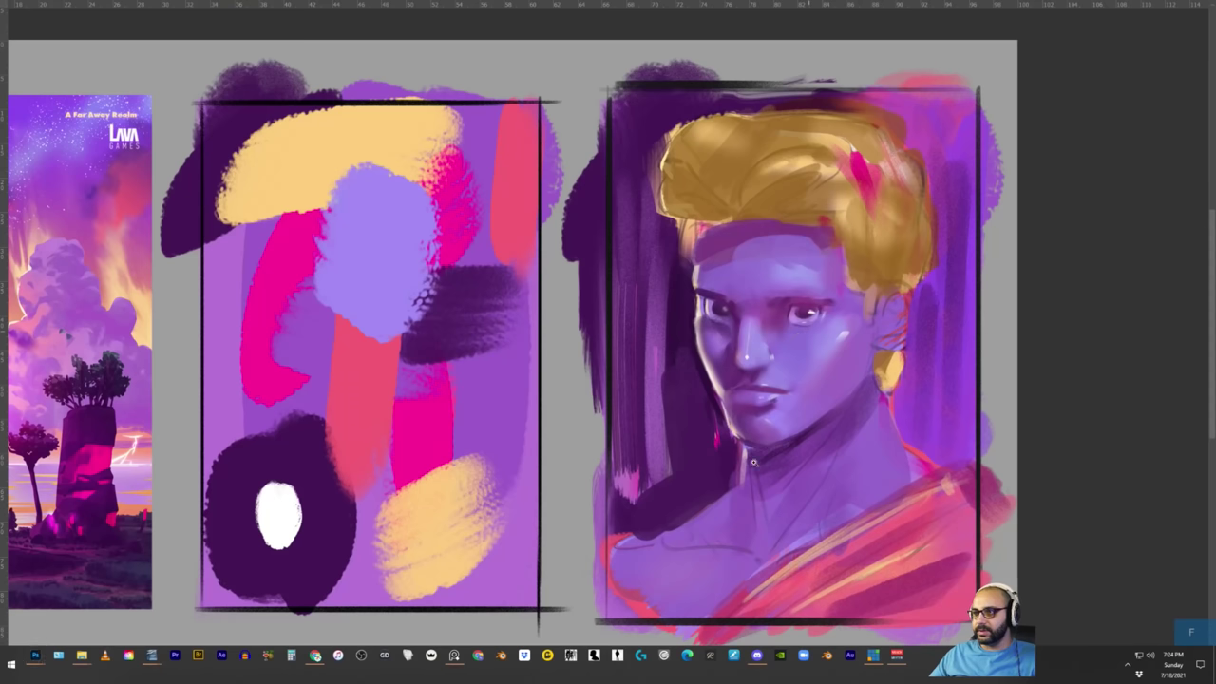
- Fetch the brown portrait study shared in the Discord chat and paste it into the Photoshop document as a new layer
{"action": "key", "text": "f"}
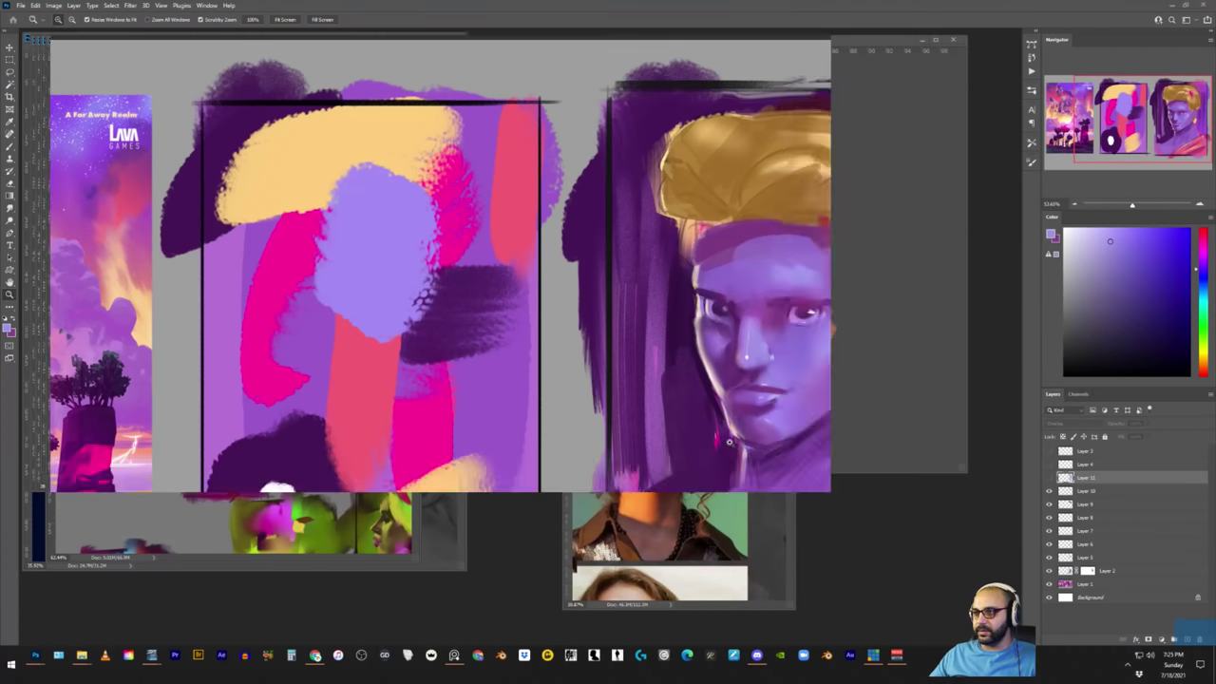
{"action": "left_click", "coordinate": [757, 656]}
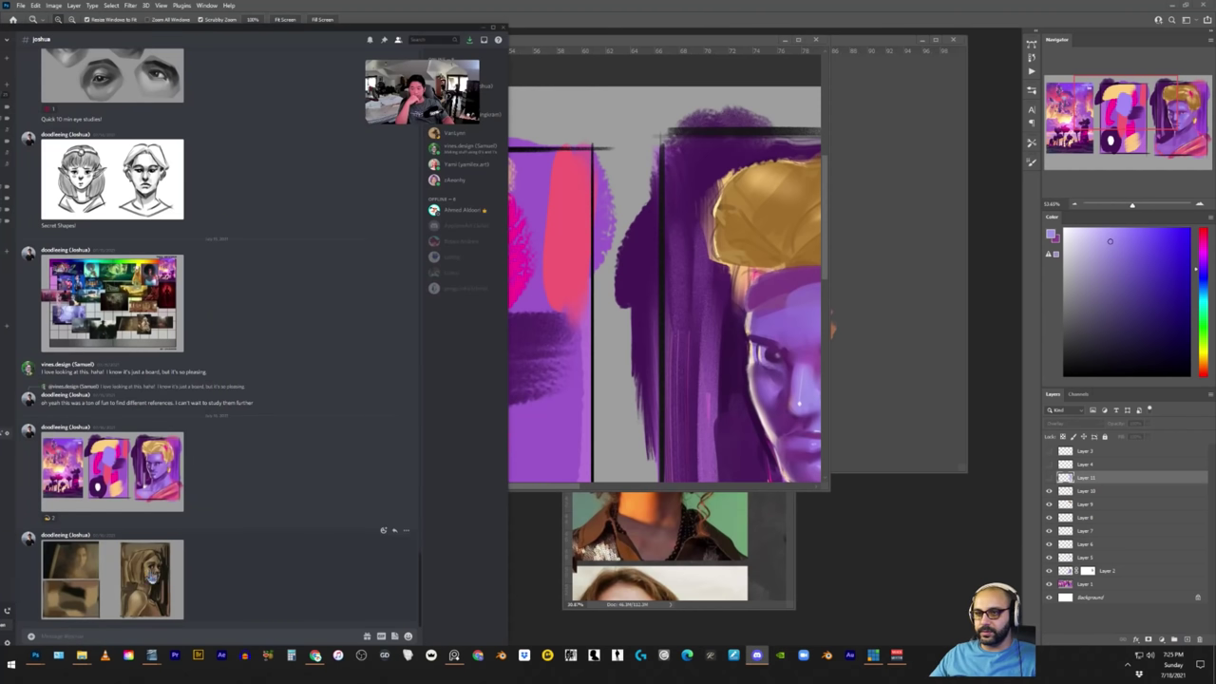
{"action": "left_click", "coordinate": [315, 656]}
{"action": "mouse_move", "coordinate": [35, 658]}
{"action": "left_click", "coordinate": [35, 619]}
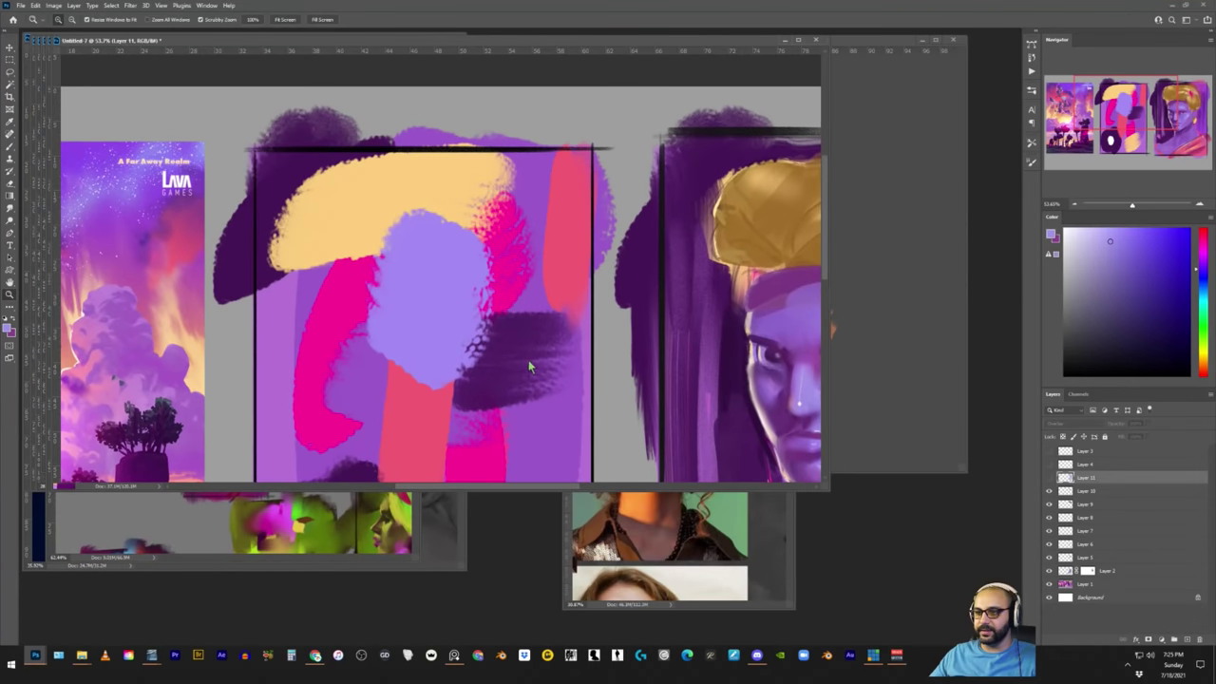
{"action": "key", "text": "ctrl+v"}
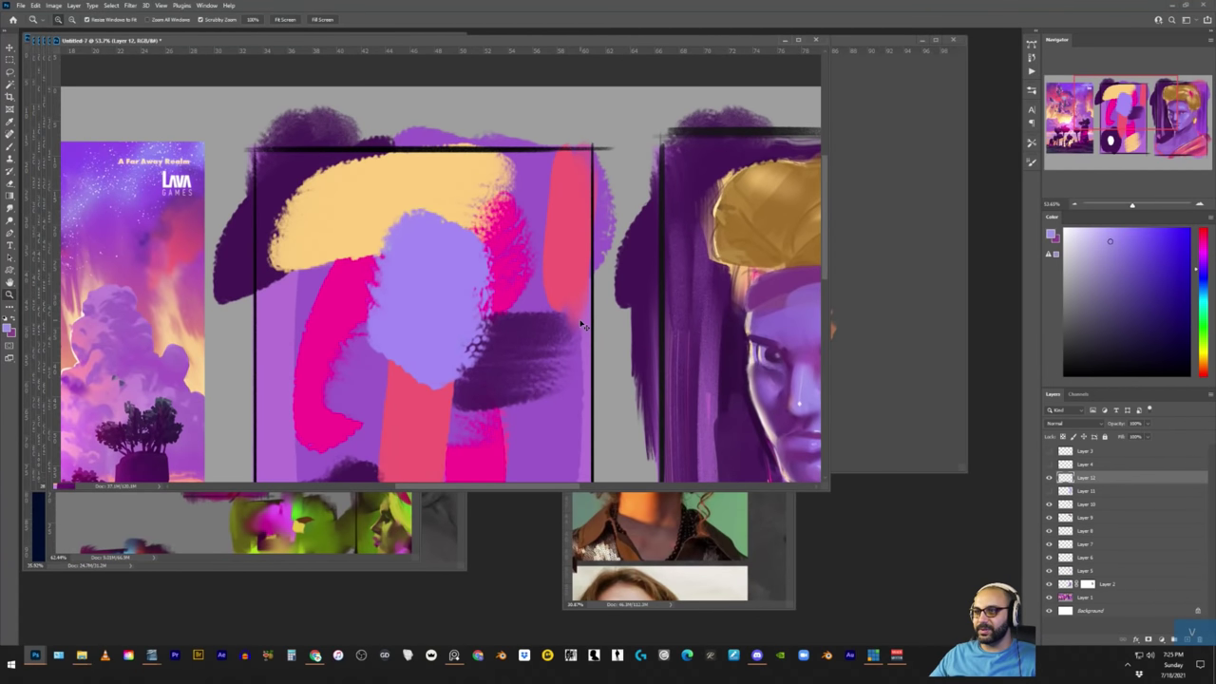
{"action": "key", "text": "z"}
{"action": "left_click_drag", "start_coordinate": [724, 367], "coordinate": [873, 458]}
{"action": "key", "text": "f"}
{"action": "scroll", "coordinate": [677, 381], "scroll_direction": "up", "scroll_amount": 2}
- On a new layer, trace the shadow side of the woman's face in the reference photo with a thin blue outline
{"action": "key", "text": "ctrl+alt+1"}
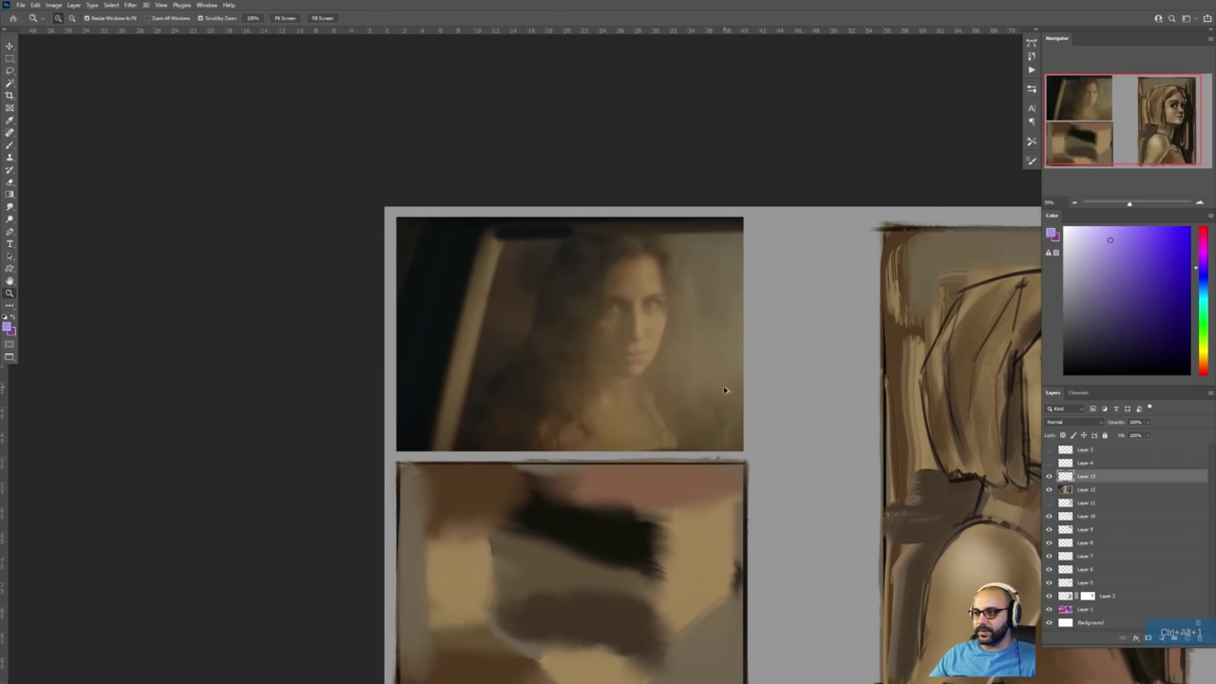
{"action": "left_click_drag", "start_coordinate": [630, 314], "coordinate": [698, 316]}
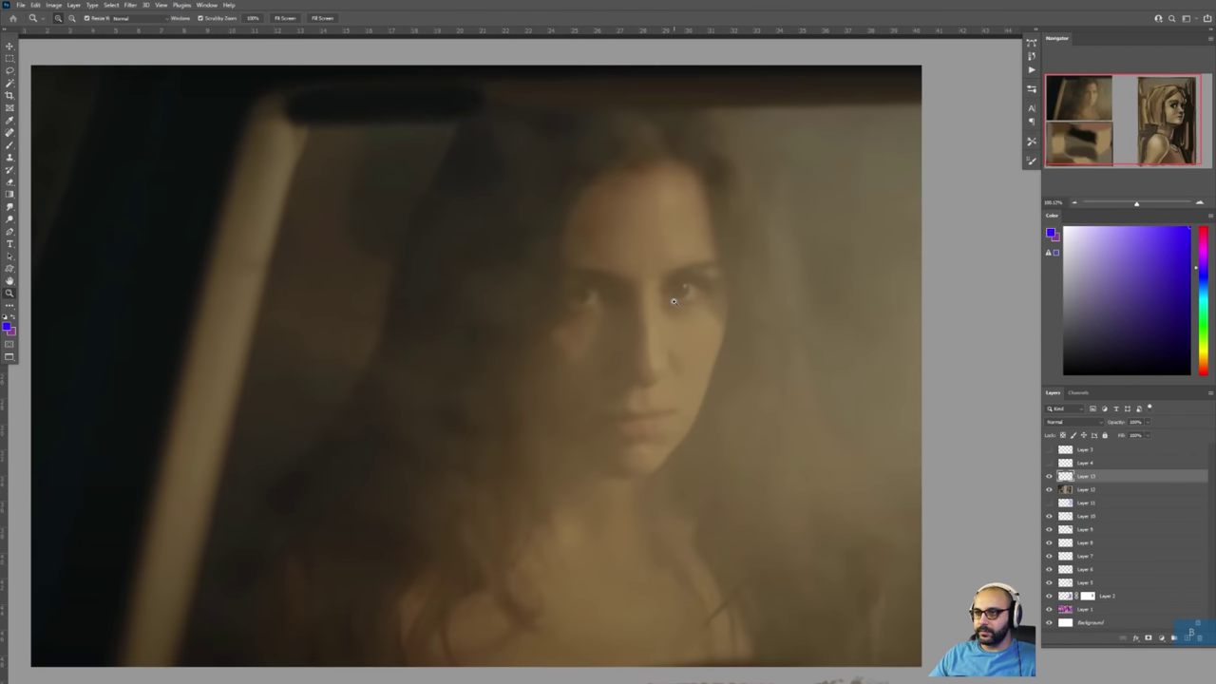
{"action": "key", "text": "b"}
{"action": "mouse_move", "coordinate": [661, 362]}
{"action": "left_mouse_down"}
{"action": "mouse_move", "coordinate": [637, 362]}
{"action": "mouse_move", "coordinate": [627, 317]}
{"action": "mouse_move", "coordinate": [608, 314]}
{"action": "mouse_move", "coordinate": [602, 340]}
{"action": "mouse_move", "coordinate": [606, 297]}
{"action": "mouse_move", "coordinate": [658, 368]}
{"action": "mouse_move", "coordinate": [705, 327]}
{"action": "left_mouse_up"}
{"action": "key", "text": "z"}
{"action": "key", "text": "ctrl+0"}
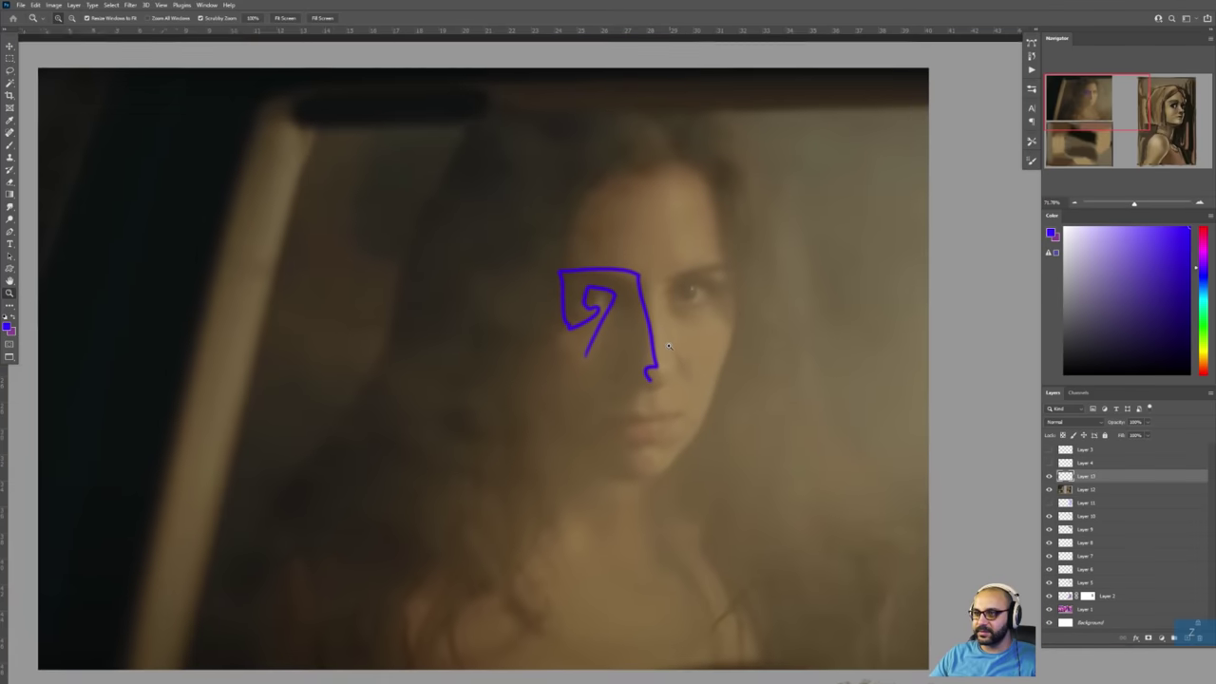
{"action": "key", "text": "b"}
{"action": "mouse_move", "coordinate": [651, 381]}
{"action": "left_mouse_down"}
{"action": "mouse_move", "coordinate": [648, 421]}
{"action": "mouse_move", "coordinate": [681, 419]}
{"action": "mouse_move", "coordinate": [634, 428]}
{"action": "mouse_move", "coordinate": [659, 444]}
{"action": "mouse_move", "coordinate": [641, 456]}
{"action": "mouse_move", "coordinate": [653, 477]}
{"action": "mouse_move", "coordinate": [594, 472]}
{"action": "mouse_move", "coordinate": [571, 452]}
{"action": "mouse_move", "coordinate": [555, 337]}
{"action": "mouse_move", "coordinate": [588, 352]}
{"action": "left_mouse_up"}
- Move the blue shadow outline beside the woman's face for comparison and return it over the shadow side
{"action": "mouse_move", "coordinate": [647, 323]}
{"action": "left_mouse_down"}
{"action": "mouse_move", "coordinate": [646, 390]}
{"action": "mouse_move", "coordinate": [591, 439]}
{"action": "mouse_move", "coordinate": [615, 385]}
{"action": "mouse_move", "coordinate": [729, 370]}
{"action": "mouse_move", "coordinate": [836, 387]}
{"action": "left_mouse_up"}
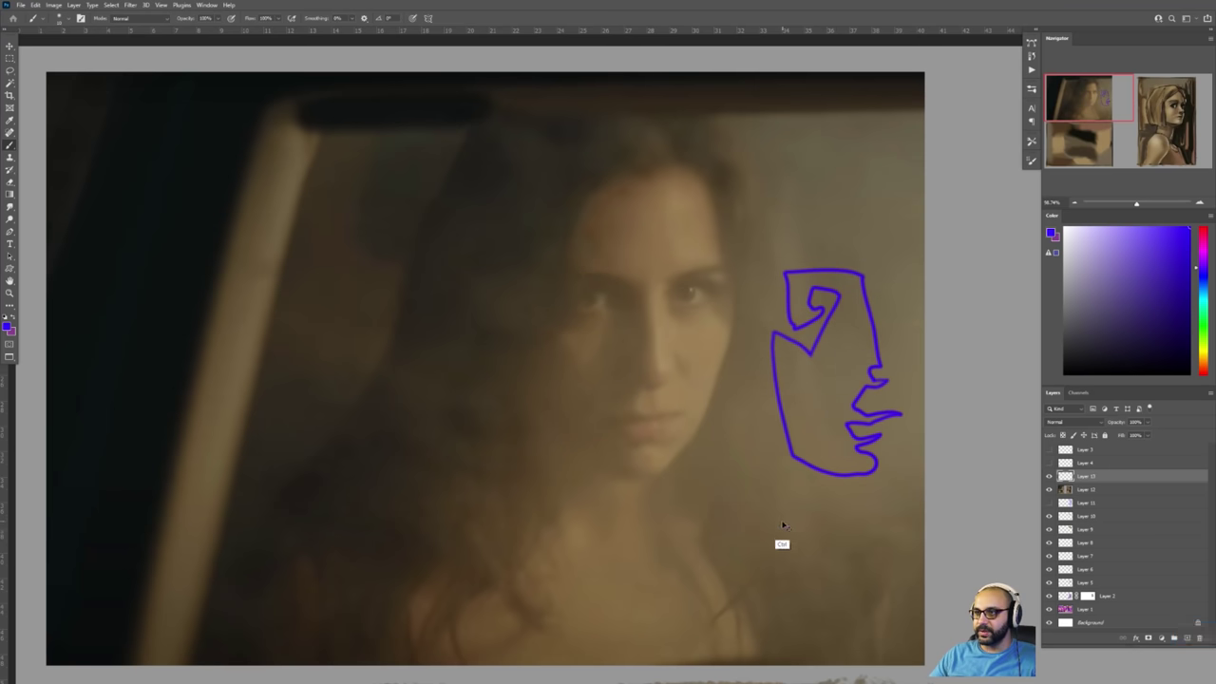
{"action": "key", "text": "ctrl+z"}
{"action": "left_click_drag", "start_coordinate": [856, 325], "coordinate": [475, 295]}
{"action": "left_click_drag", "start_coordinate": [836, 277], "coordinate": [494, 228]}
- Sketch the eye-socket and nose shadow edge in blue on a new layer over the painted face, and delete that layer
{"action": "key", "text": "z"}
{"action": "mouse_move", "coordinate": [727, 302]}
{"action": "left_mouse_down"}
{"action": "mouse_move", "coordinate": [642, 316]}
{"action": "mouse_move", "coordinate": [775, 361]}
{"action": "left_mouse_up"}
{"action": "key", "text": "ctrl+alt+1"}
{"action": "key", "text": "b"}
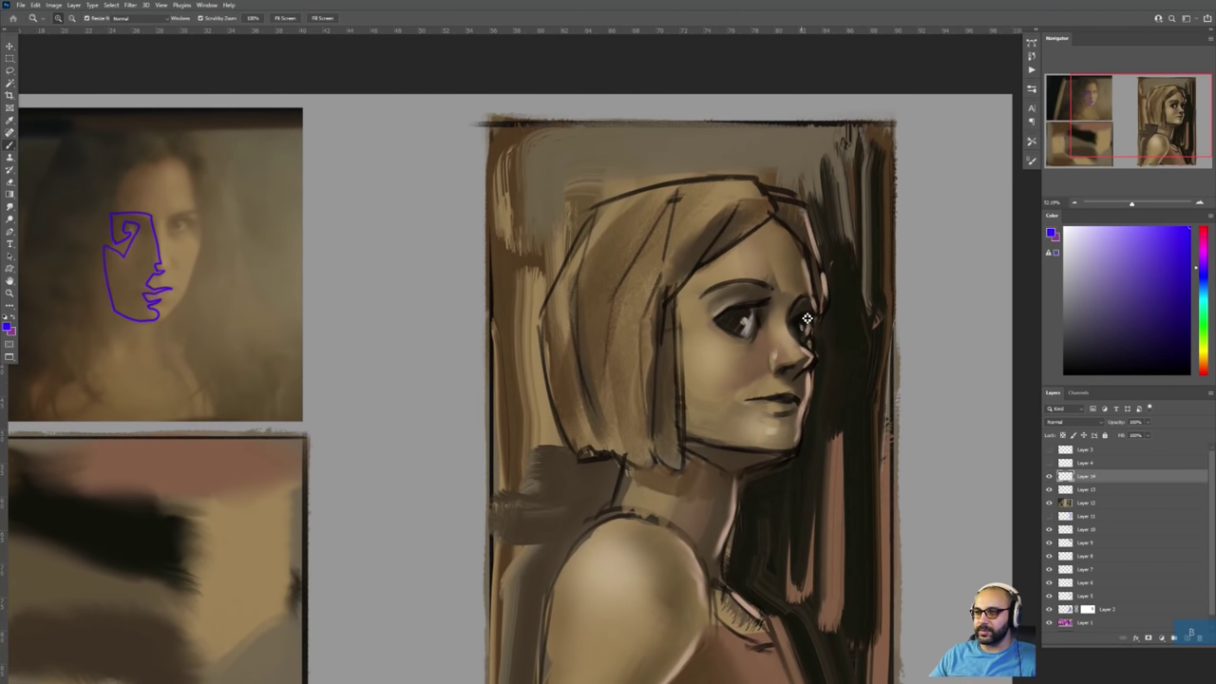
{"action": "mouse_move", "coordinate": [798, 300]}
{"action": "left_mouse_down"}
{"action": "mouse_move", "coordinate": [791, 332]}
{"action": "mouse_move", "coordinate": [811, 353]}
{"action": "left_mouse_up"}
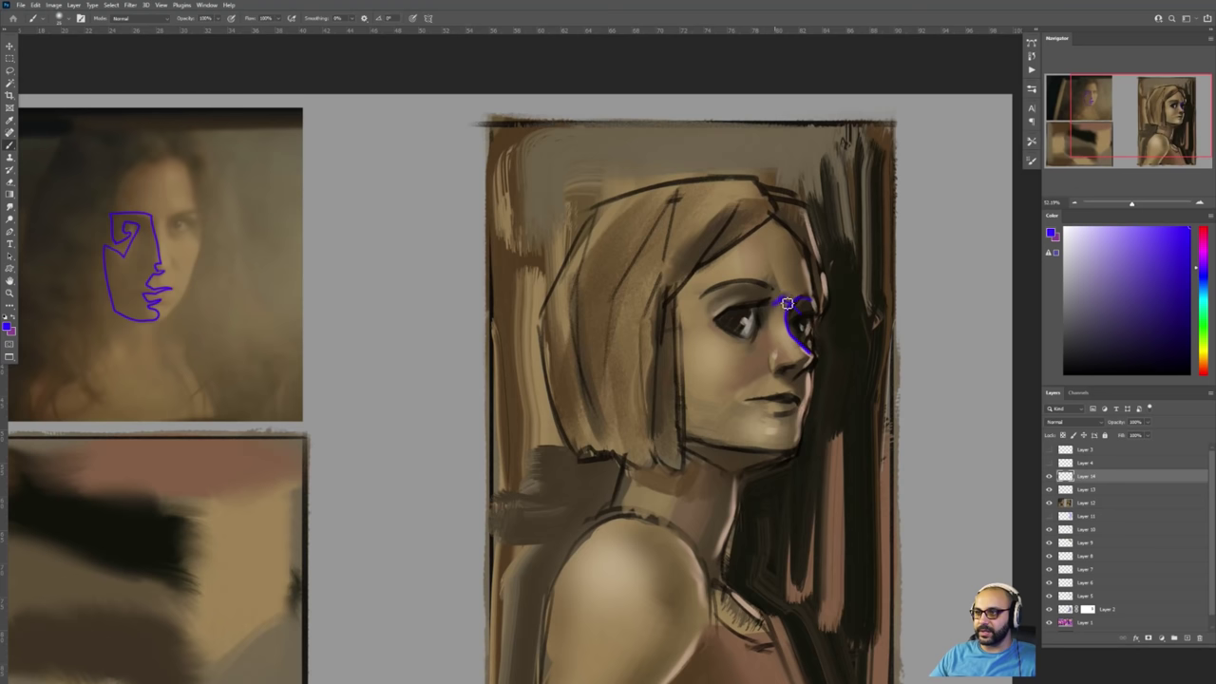
{"action": "key", "text": "Delete"}
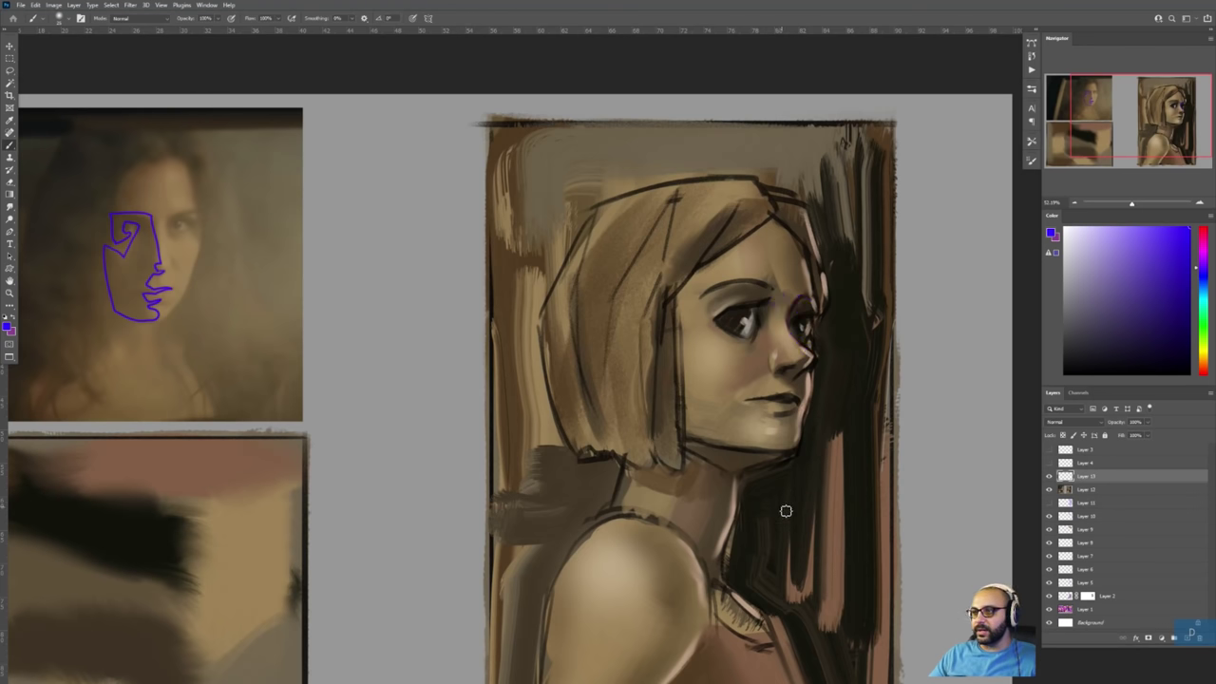
- On a new layer, paint over the bright highlights and harsh contrast around both eyes with tones sampled from the face
{"action": "key", "text": "ctrl+shift+alt+n"}
{"action": "left_click", "coordinate": [781, 347], "text": "alt"}
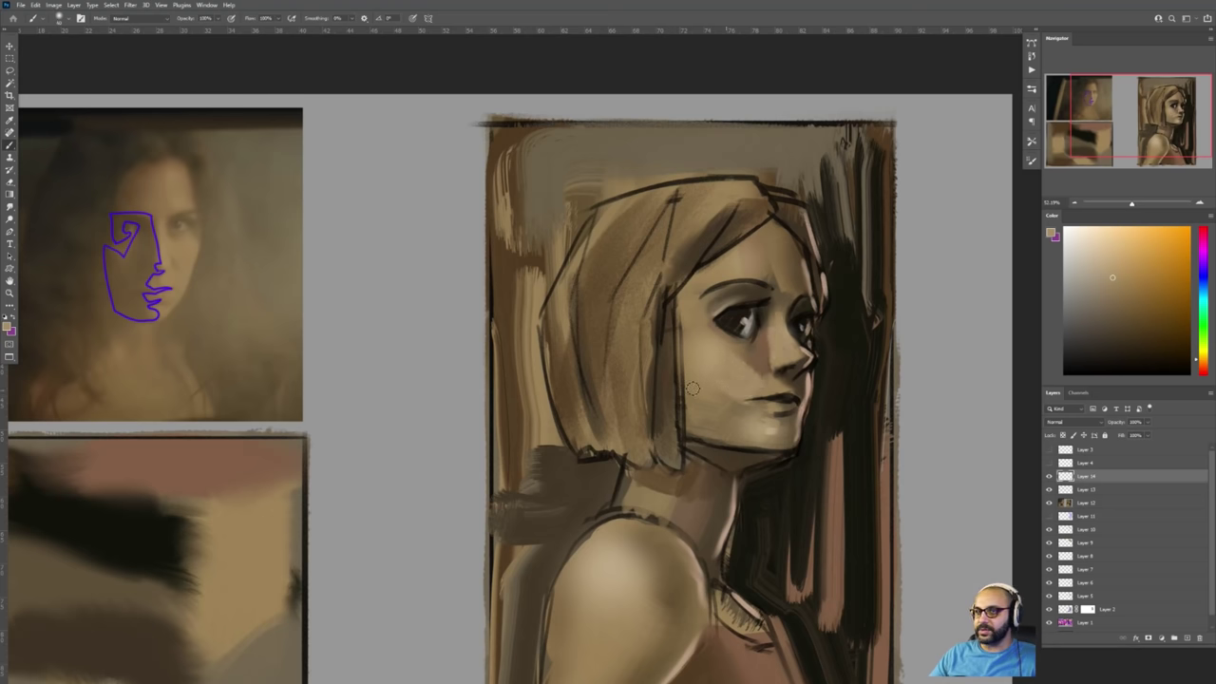
{"action": "mouse_move", "coordinate": [220, 294]}
{"action": "left_mouse_down"}
{"action": "mouse_move", "coordinate": [184, 257]}
{"action": "mouse_move", "coordinate": [203, 261]}
{"action": "left_mouse_up"}
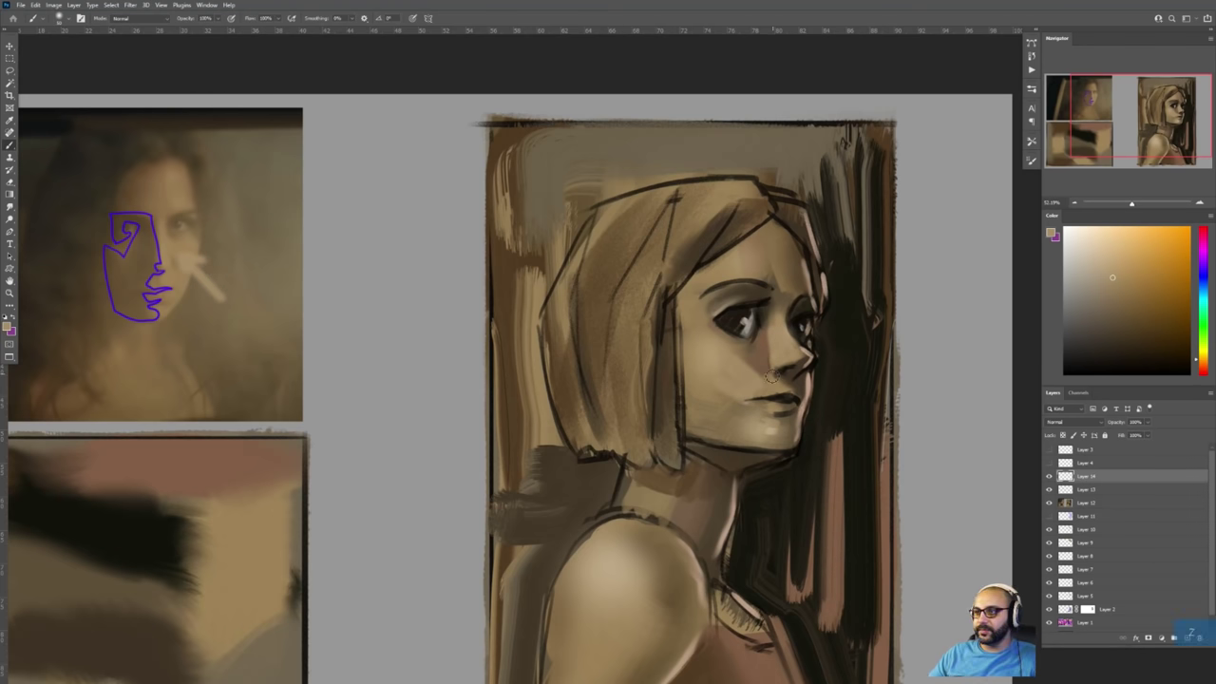
{"action": "key", "text": "ctrl+z"}
{"action": "left_click", "coordinate": [760, 348], "text": "alt"}
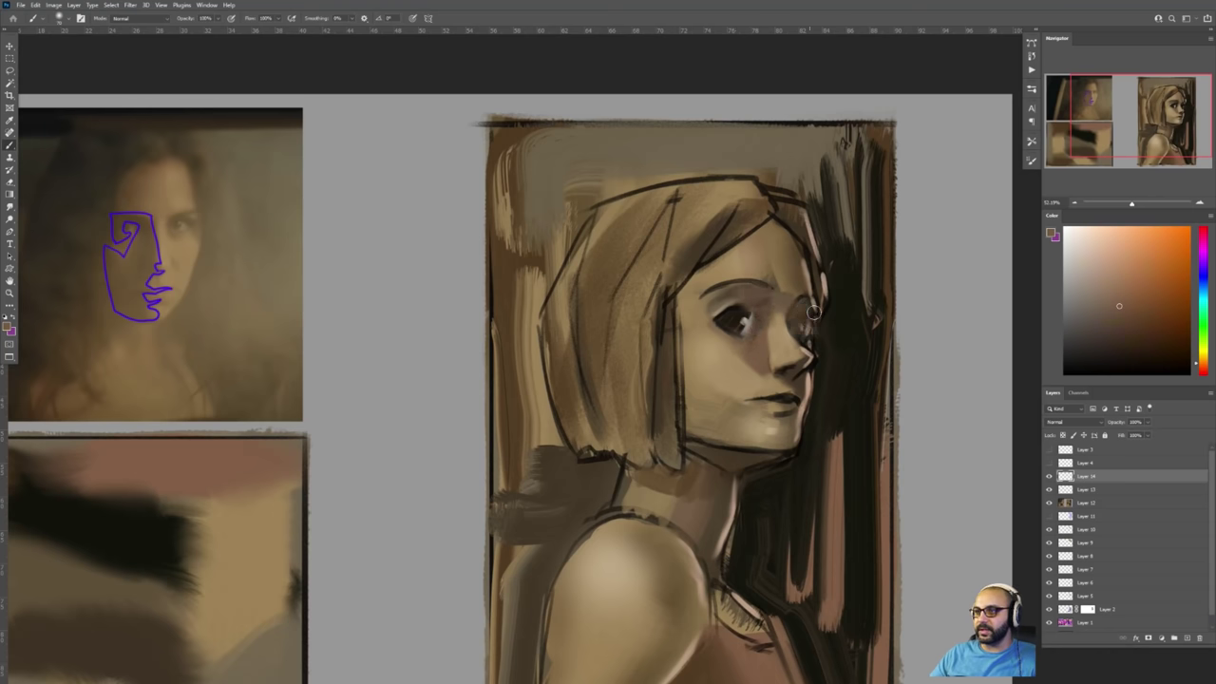
{"action": "left_click", "coordinate": [800, 359], "text": "alt"}
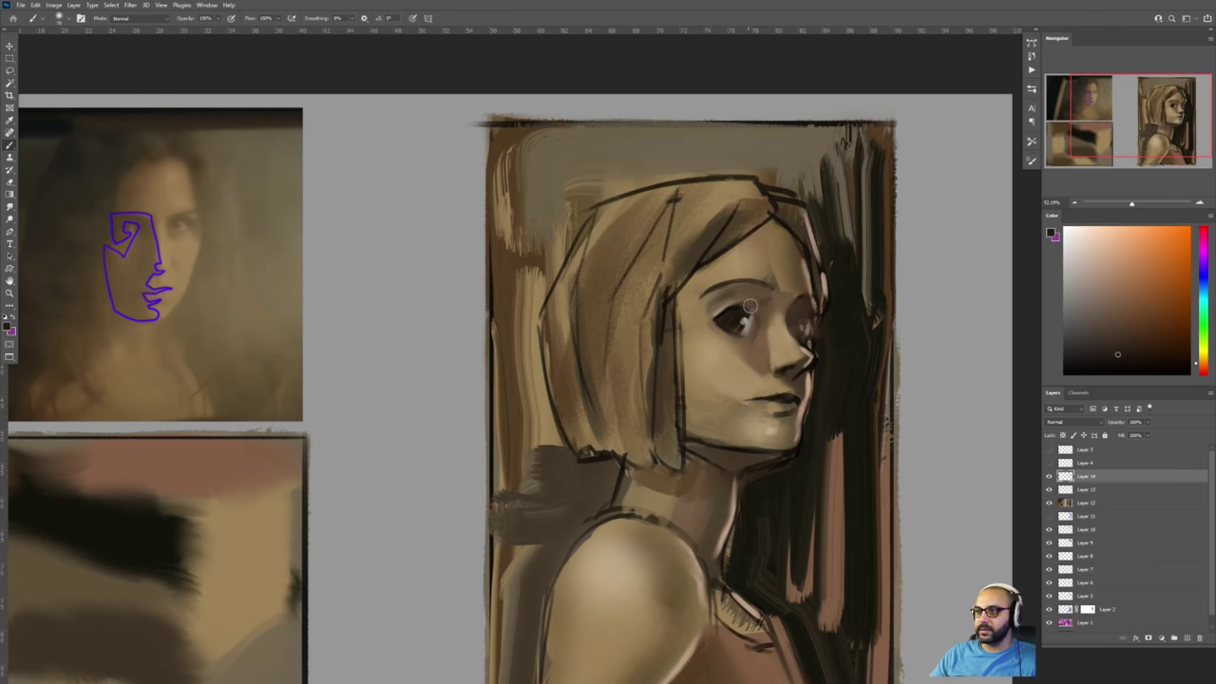
{"action": "left_click", "coordinate": [781, 323], "text": "alt"}
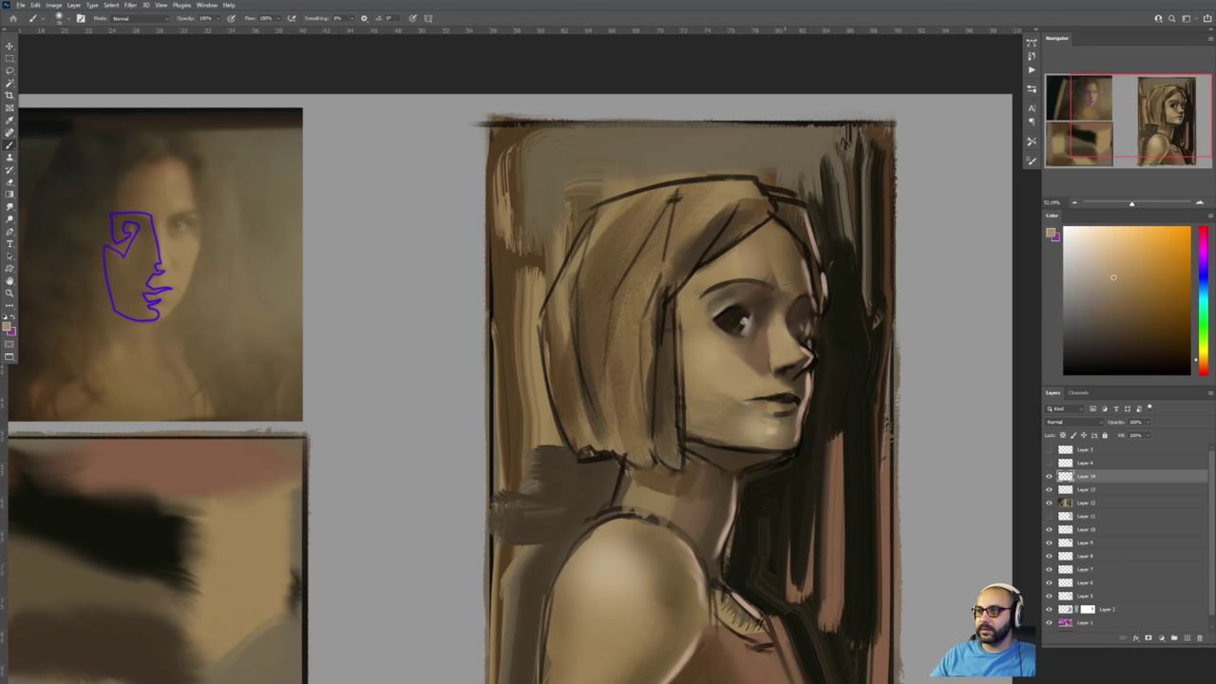
- Smooth the forehead, outer brow and cheek of the painted face with sampled skin tones
{"action": "left_click", "coordinate": [781, 266], "text": "alt"}
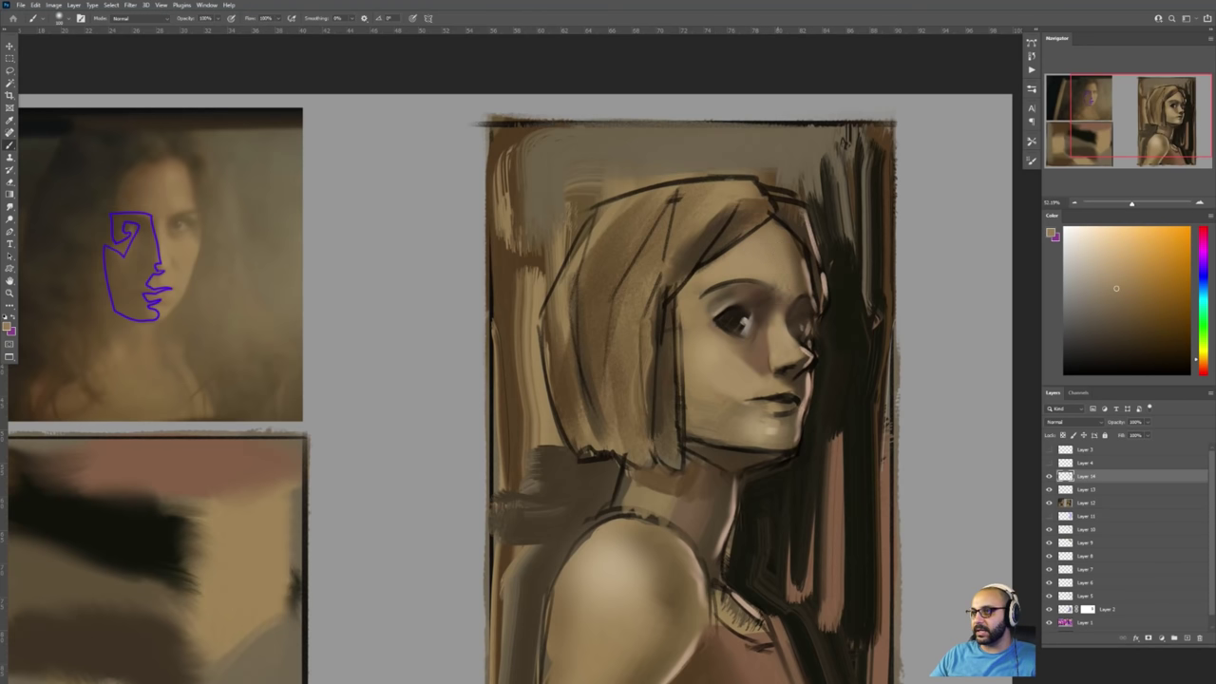
{"action": "left_click", "coordinate": [697, 310], "text": "alt"}
{"action": "mouse_move", "coordinate": [699, 302]}
{"action": "left_mouse_down"}
{"action": "mouse_move", "coordinate": [714, 288]}
{"action": "mouse_move", "coordinate": [676, 342]}
{"action": "left_mouse_up"}
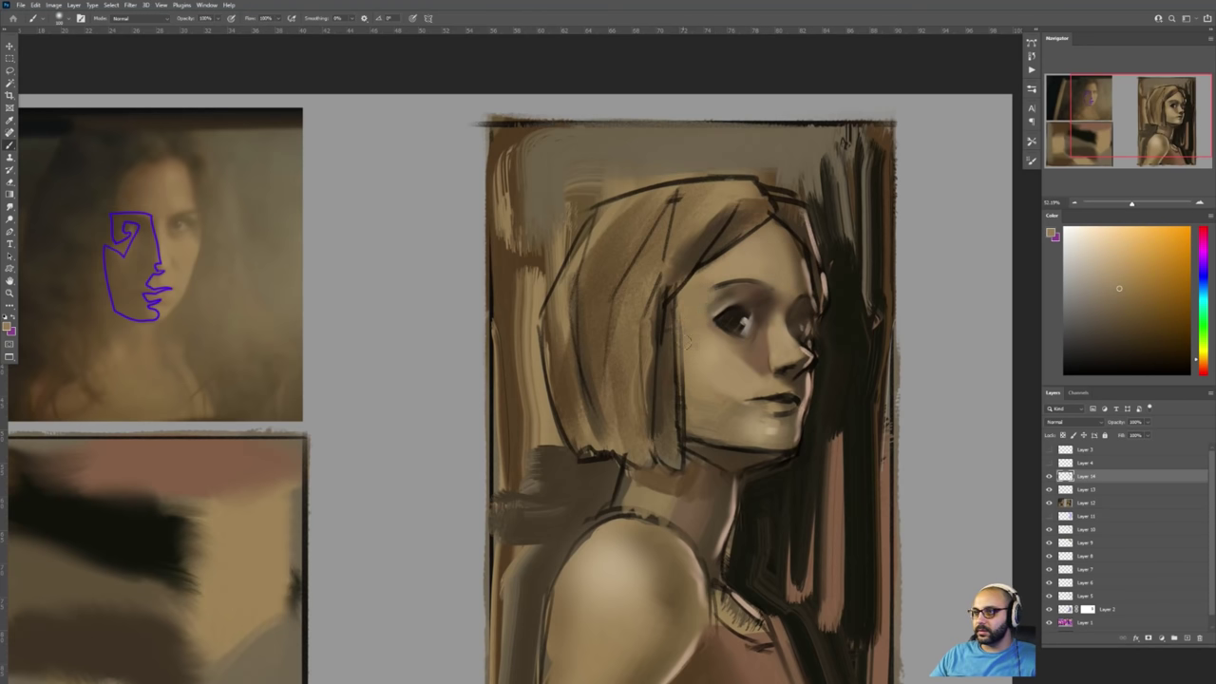
{"action": "left_click", "coordinate": [728, 387], "text": "alt"}
{"action": "mouse_move", "coordinate": [708, 391]}
{"action": "left_mouse_down"}
{"action": "mouse_move", "coordinate": [758, 434]}
{"action": "mouse_move", "coordinate": [691, 389]}
{"action": "mouse_move", "coordinate": [757, 441]}
{"action": "mouse_move", "coordinate": [700, 415]}
{"action": "mouse_move", "coordinate": [743, 419]}
{"action": "mouse_move", "coordinate": [764, 398]}
{"action": "left_mouse_up"}
- Soften the mouth and deepen the shadows around the nose and eyes with sampled darker tones
{"action": "left_click", "coordinate": [765, 356], "text": "alt"}
{"action": "mouse_move", "coordinate": [758, 388]}
{"action": "left_mouse_down"}
{"action": "mouse_move", "coordinate": [799, 397]}
{"action": "mouse_move", "coordinate": [788, 371]}
{"action": "mouse_move", "coordinate": [803, 388]}
{"action": "left_mouse_up"}
{"action": "mouse_move", "coordinate": [805, 317]}
{"action": "left_mouse_down"}
{"action": "mouse_move", "coordinate": [816, 348]}
{"action": "mouse_move", "coordinate": [803, 381]}
{"action": "mouse_move", "coordinate": [788, 380]}
{"action": "mouse_move", "coordinate": [809, 363]}
{"action": "mouse_move", "coordinate": [781, 398]}
{"action": "left_mouse_up"}
{"action": "left_click", "coordinate": [800, 334], "text": "alt"}
{"action": "mouse_move", "coordinate": [766, 355]}
{"action": "left_mouse_down"}
{"action": "mouse_move", "coordinate": [747, 308]}
{"action": "mouse_move", "coordinate": [797, 326]}
{"action": "mouse_move", "coordinate": [807, 306]}
{"action": "mouse_move", "coordinate": [712, 308]}
{"action": "left_mouse_up"}
- Hide the blue outline layer and toggle the face repaint layer's visibility to compare it with the original study
{"action": "key", "text": "z"}
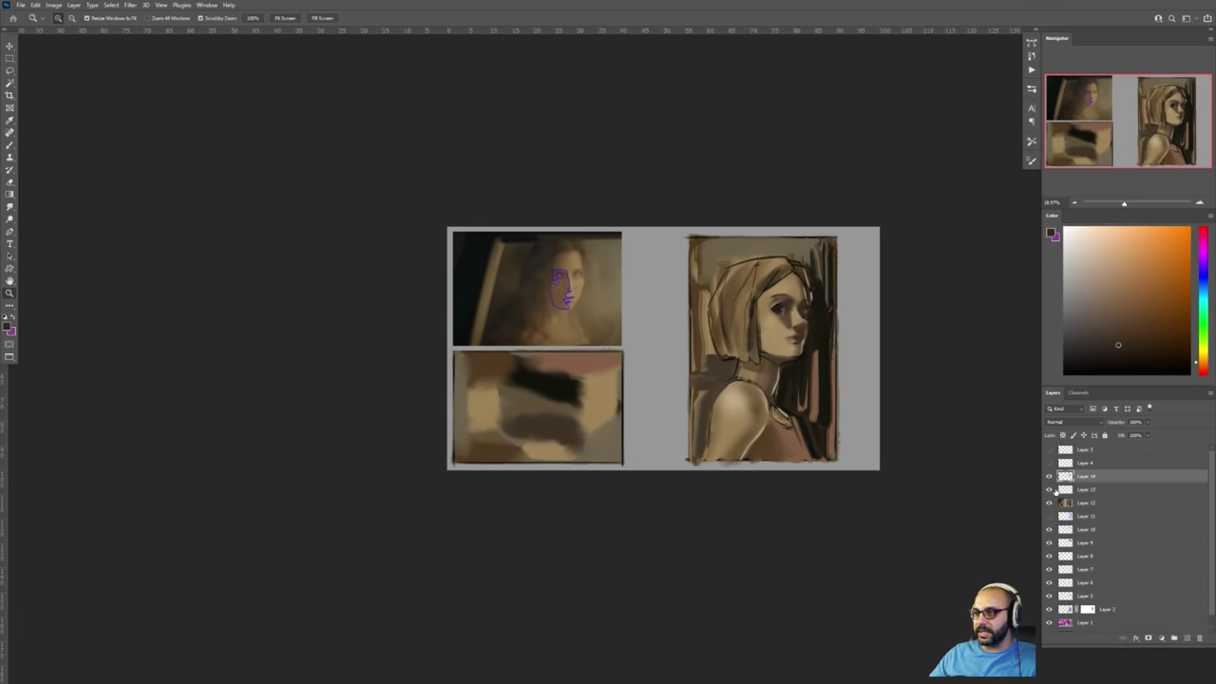
{"action": "left_click", "coordinate": [1050, 478]}
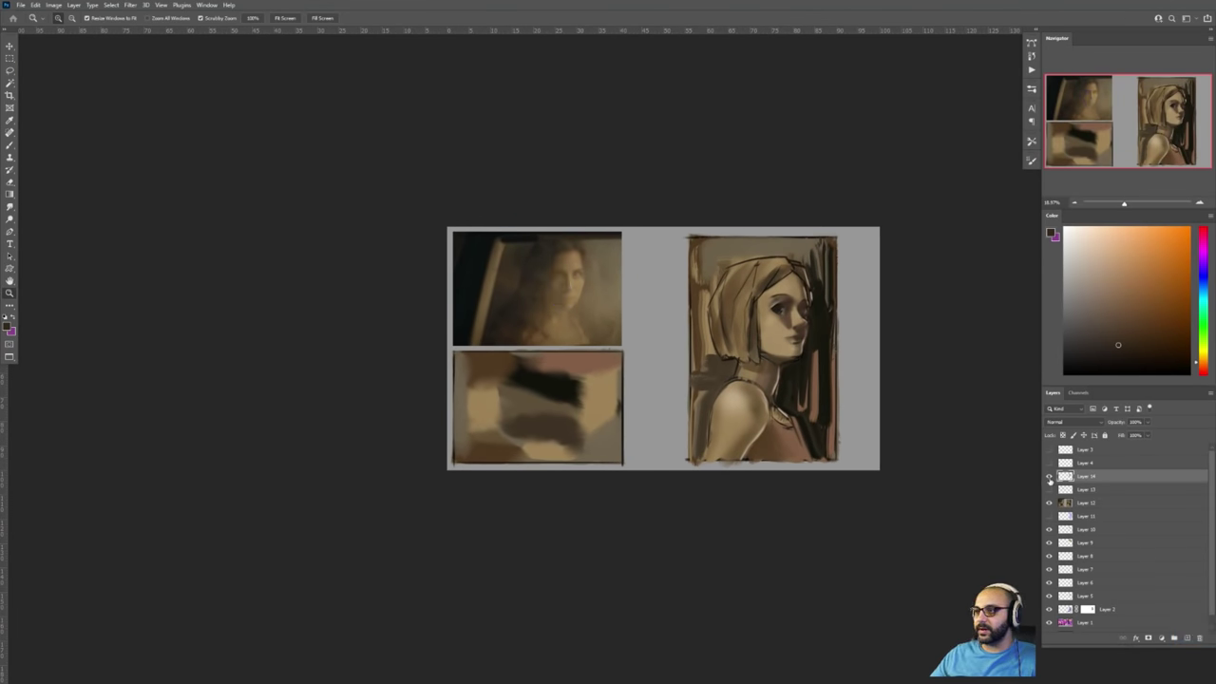
{"action": "left_click", "coordinate": [1050, 478]}
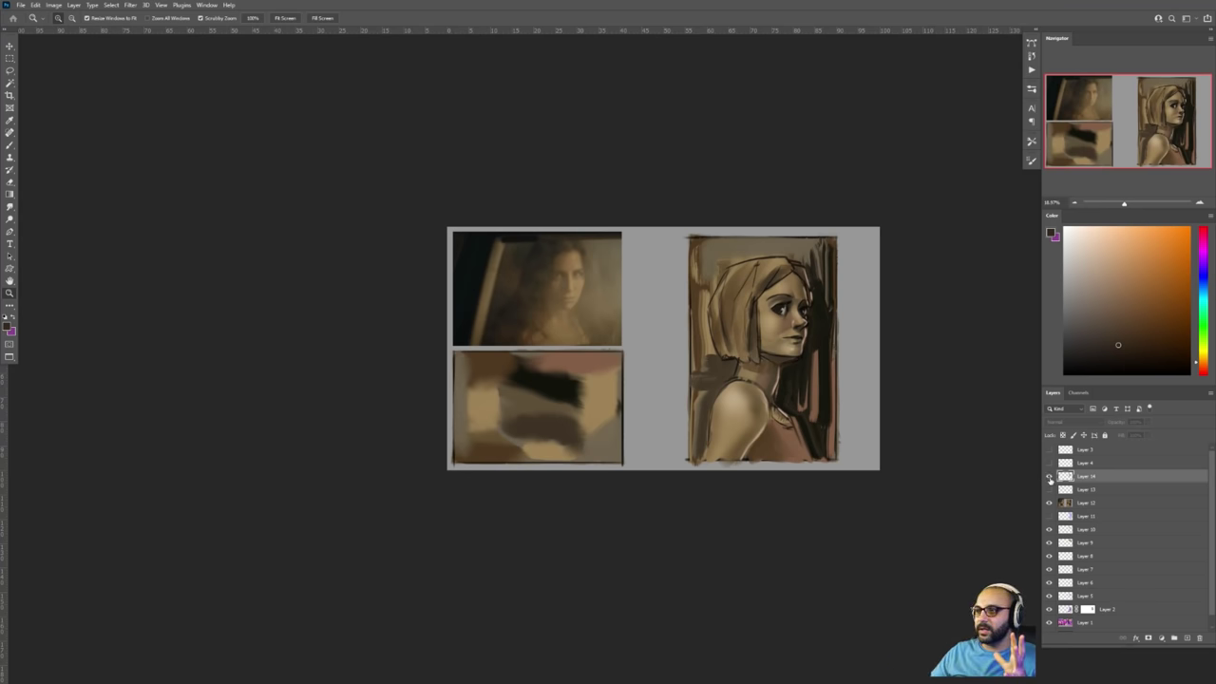
{"action": "left_click", "coordinate": [1050, 477]}
- On a new layer, tint the lips and the cheek beside the nose with a sampled brown shifted toward red
{"action": "left_click_drag", "start_coordinate": [783, 328], "coordinate": [823, 324]}
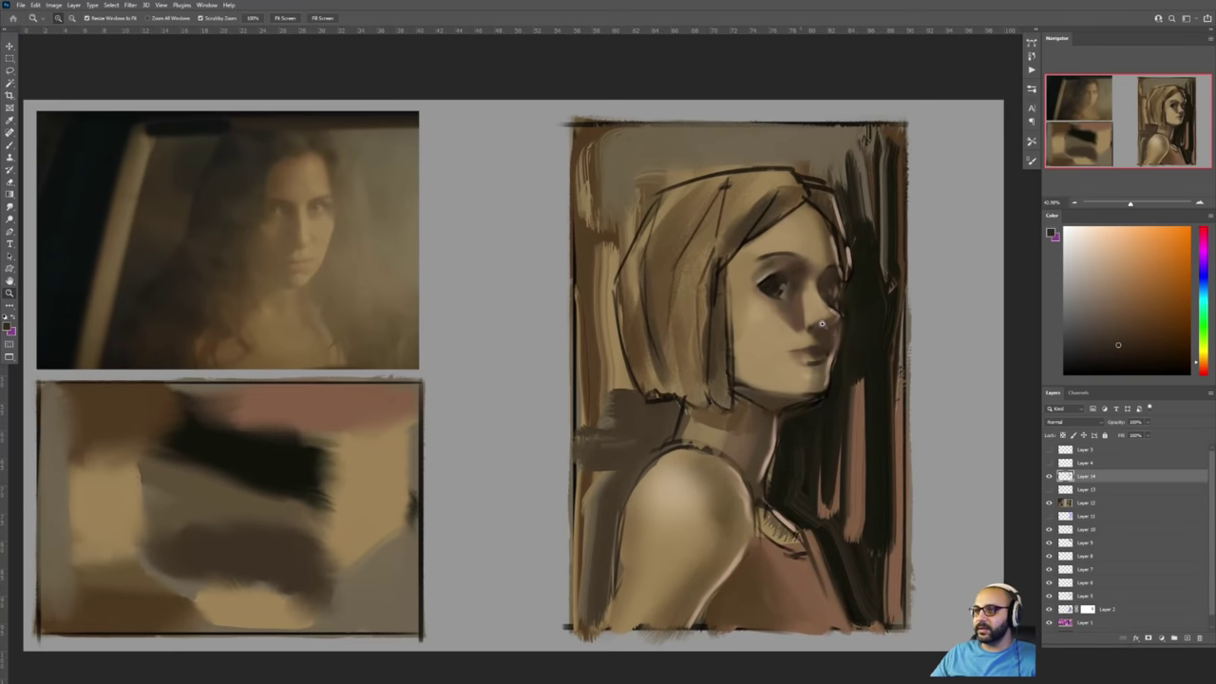
{"action": "key", "text": "ctrl+alt+shift+n"}
{"action": "key", "text": "b"}
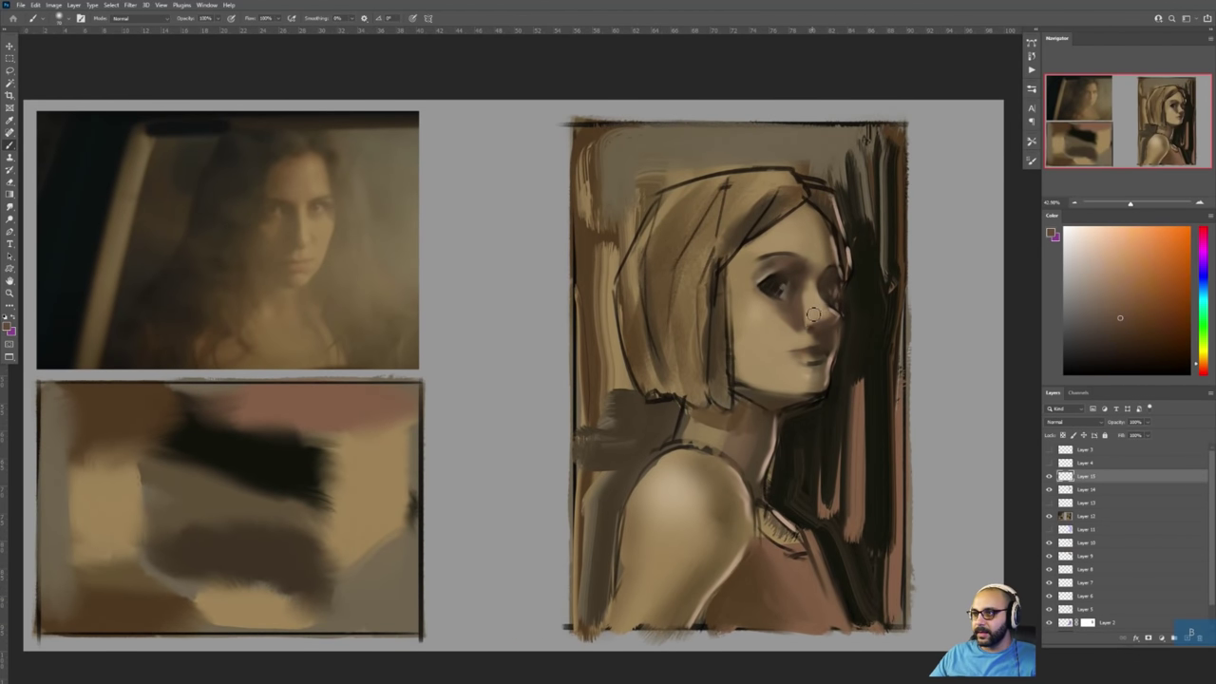
{"action": "key", "text": "z"}
{"action": "left_click_drag", "start_coordinate": [819, 313], "coordinate": [869, 302]}
{"action": "key", "text": "b"}
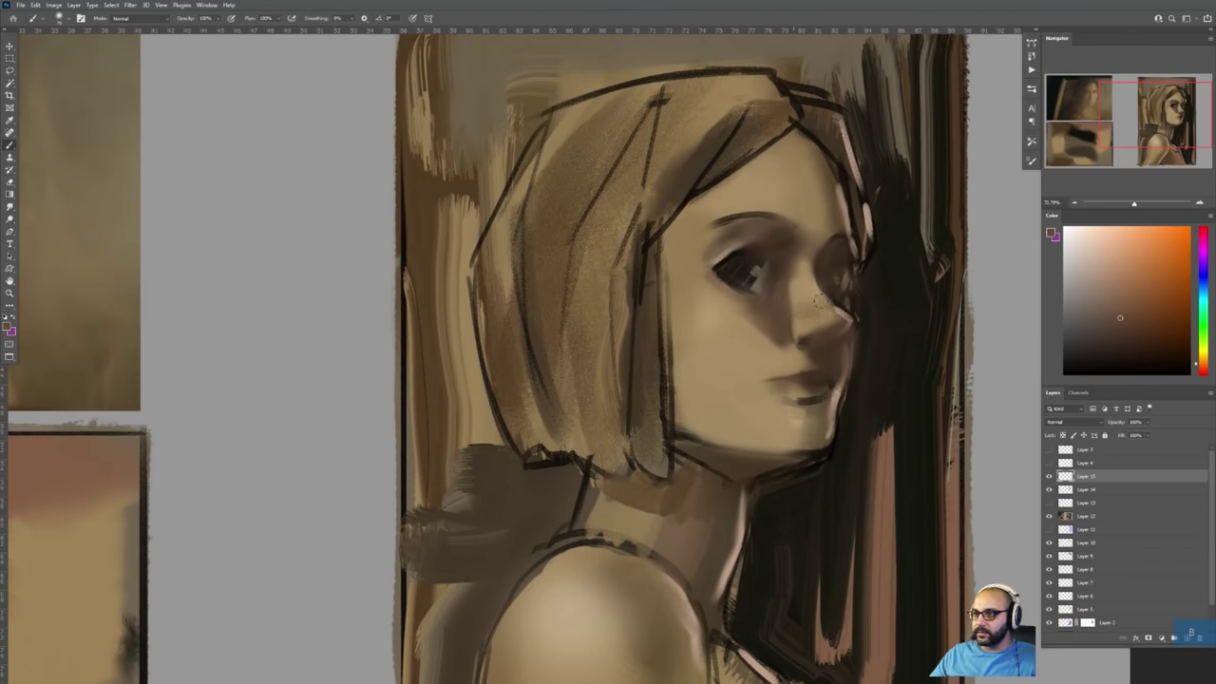
{"action": "left_click_drag", "start_coordinate": [1203, 368], "coordinate": [1203, 373]}
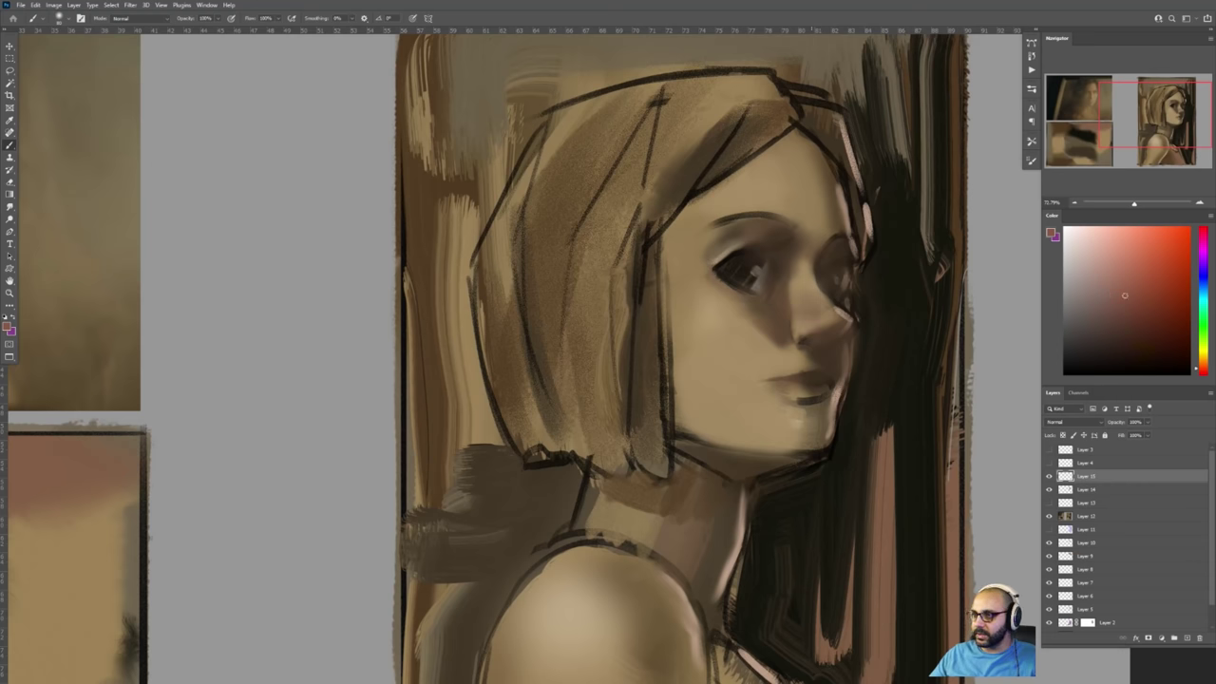
{"action": "left_click_drag", "start_coordinate": [739, 326], "coordinate": [746, 320]}
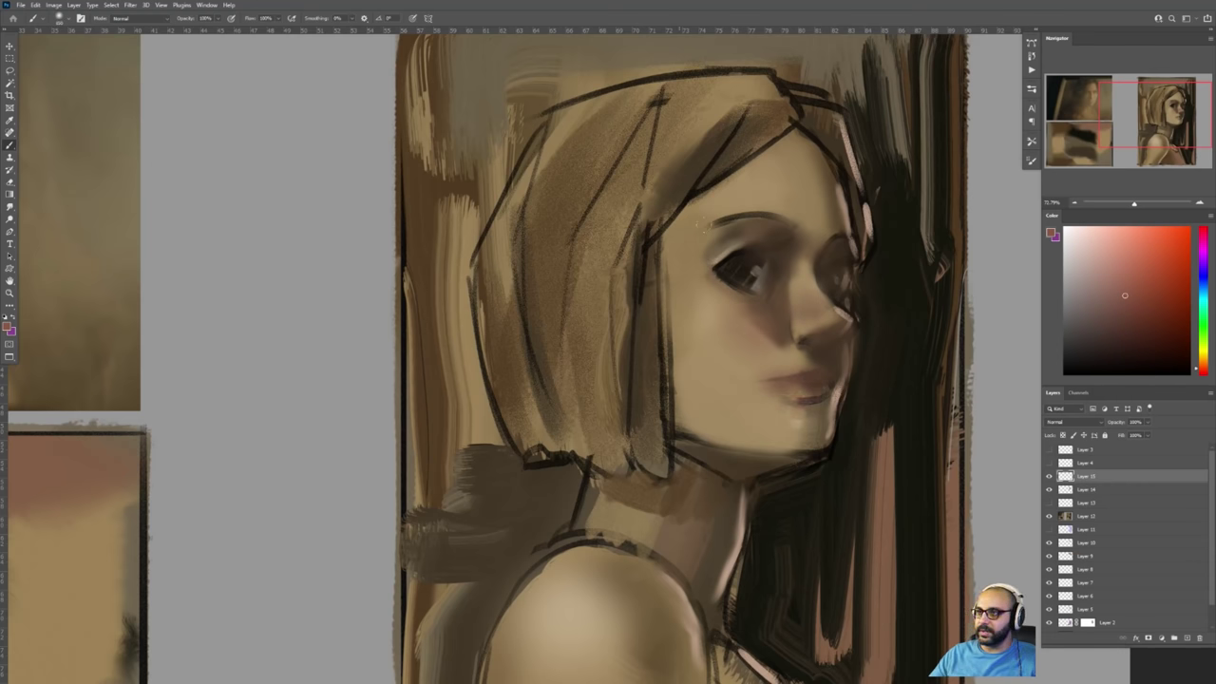
- Merge the reddish tint layer into the face repaint layer and lower the merged layer's opacity to 64%
{"action": "key", "text": "z"}
{"action": "mouse_move", "coordinate": [852, 282]}
{"action": "left_mouse_down"}
{"action": "mouse_move", "coordinate": [760, 282]}
{"action": "mouse_move", "coordinate": [839, 298]}
{"action": "left_mouse_up"}
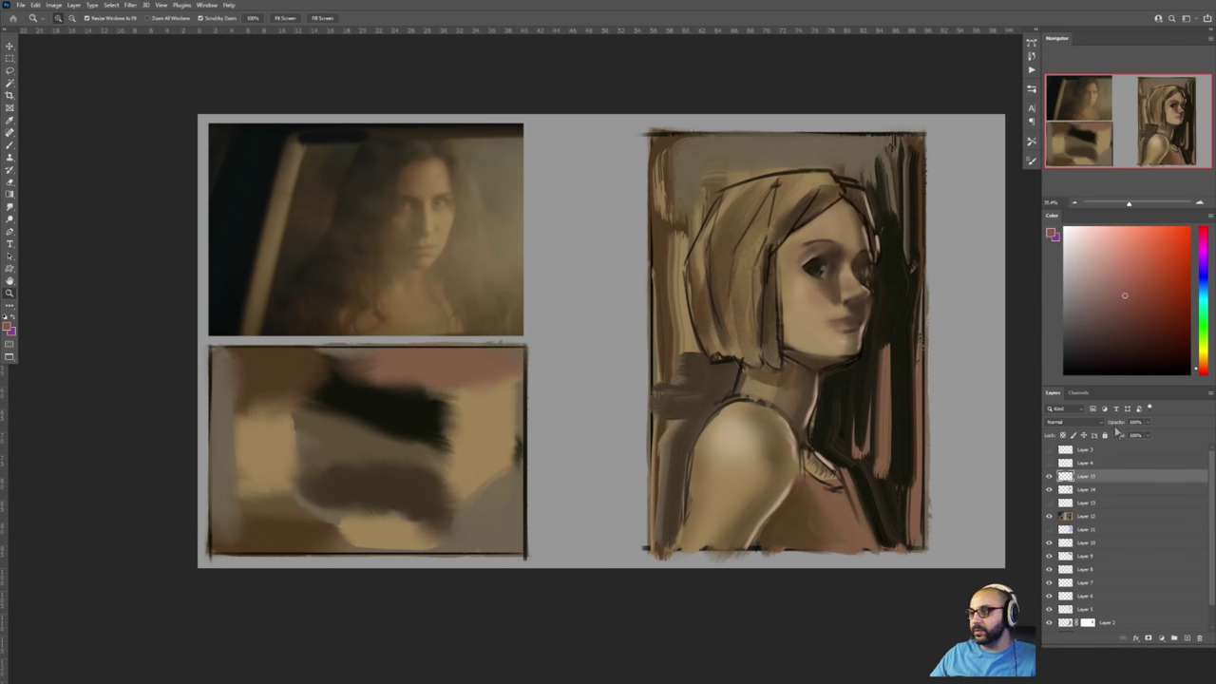
{"action": "key", "text": "ctrl+e"}
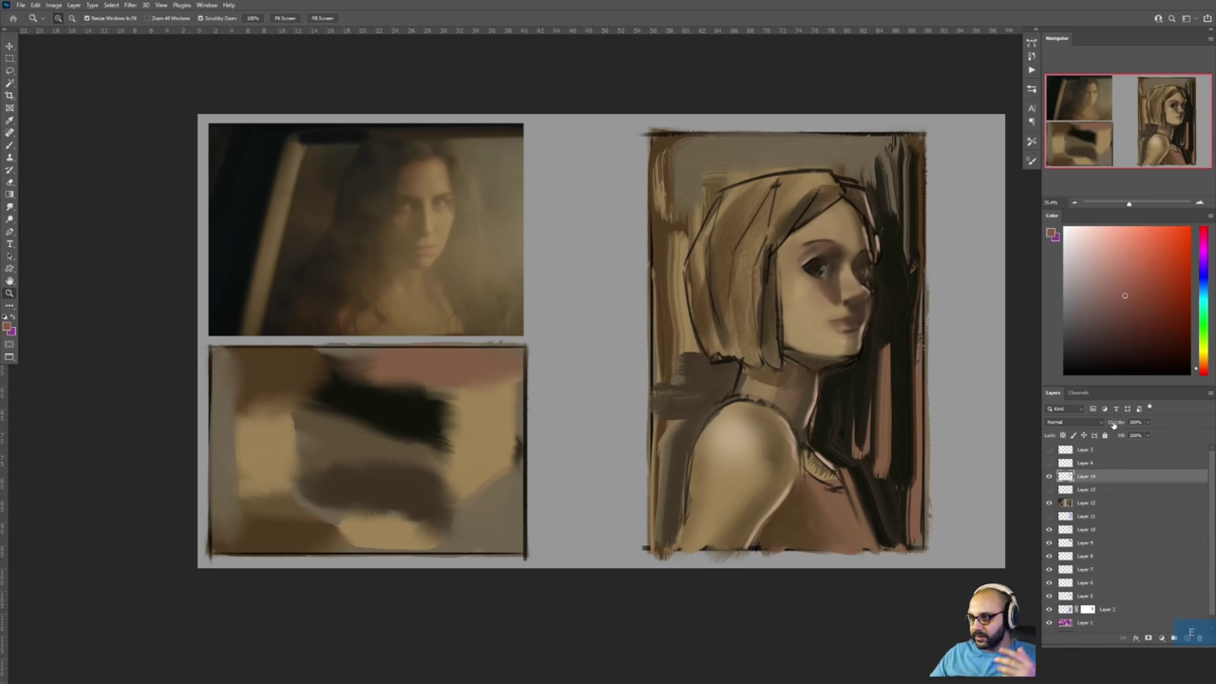
{"action": "left_click_drag", "start_coordinate": [1113, 425], "coordinate": [1117, 427]}
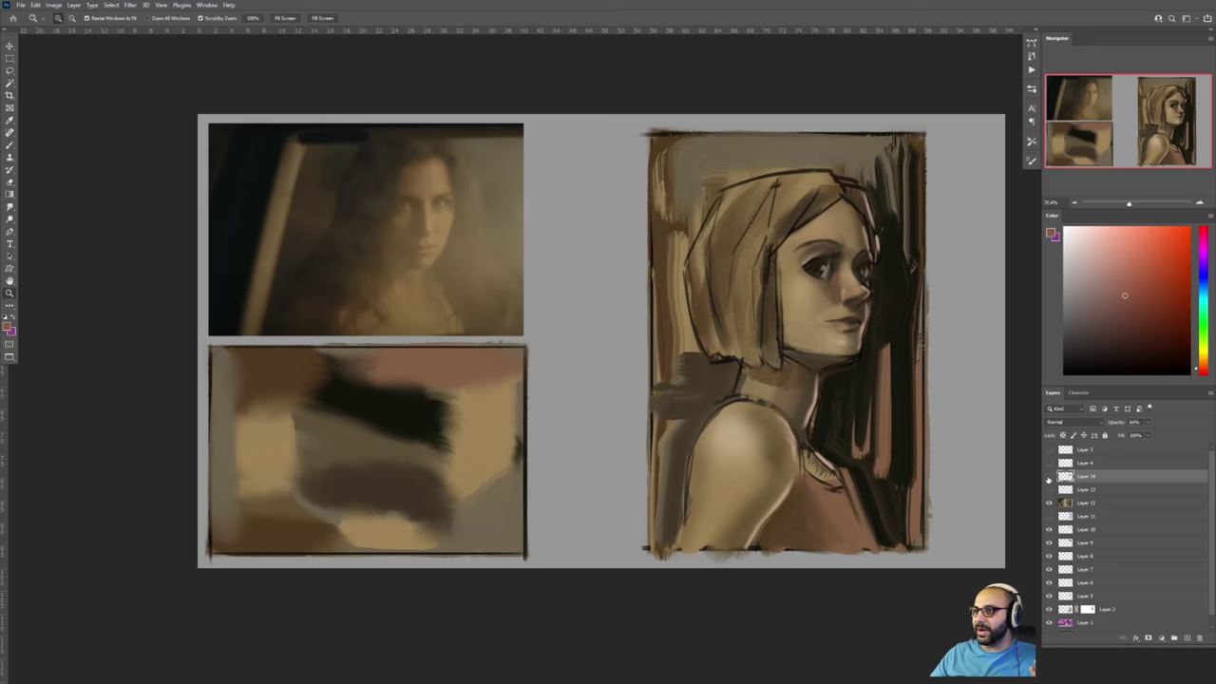
- Toggle the merged repaint layer's visibility to compare the face with and without the corrections
{"action": "left_click", "coordinate": [1049, 475]}
{"action": "left_click", "coordinate": [1048, 476]}
{"action": "left_click", "coordinate": [1048, 476]}
{"action": "left_click", "coordinate": [1049, 476]}
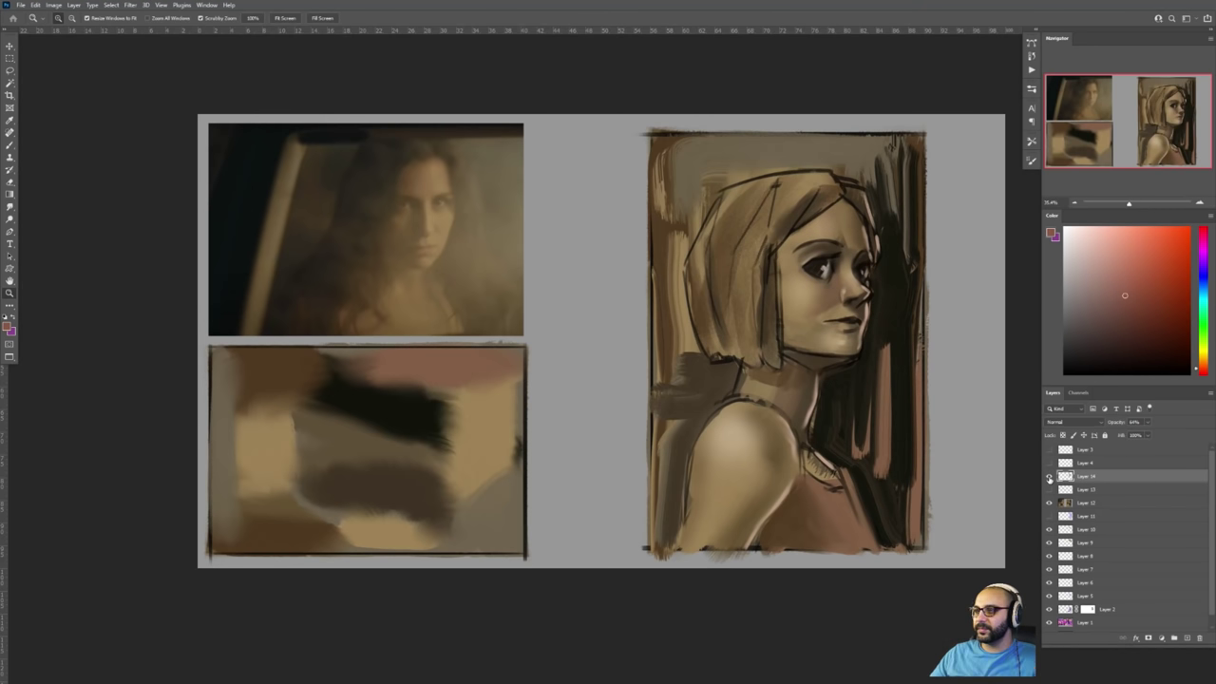
- On a new layer, paint a light cream highlight on the near cheekbone with a different brush and soften it with the Eraser
{"action": "key", "text": "ctrl+alt+shift+n"}
{"action": "mouse_move", "coordinate": [819, 282]}
{"action": "left_mouse_down"}
{"action": "mouse_move", "coordinate": [784, 283]}
{"action": "mouse_move", "coordinate": [855, 285]}
{"action": "left_mouse_up"}
{"action": "key", "text": "b"}
{"action": "right_click", "coordinate": [822, 285]}
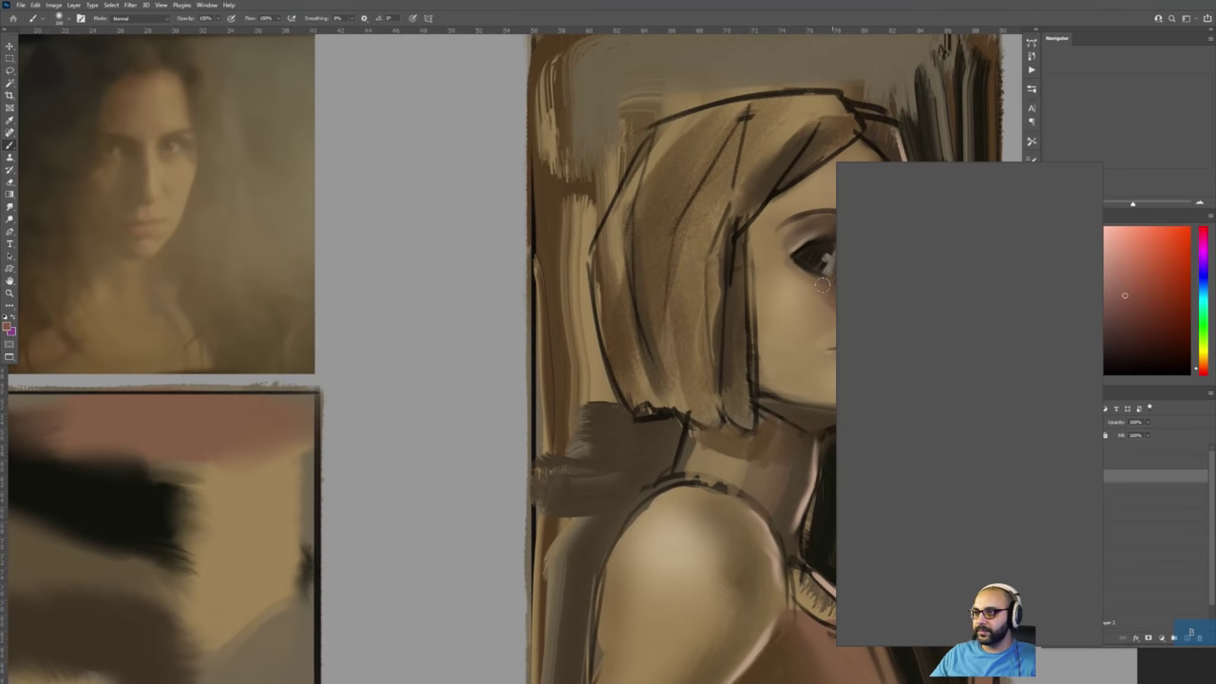
{"action": "double_click", "coordinate": [899, 320]}
{"action": "left_click", "coordinate": [801, 302], "text": "alt"}
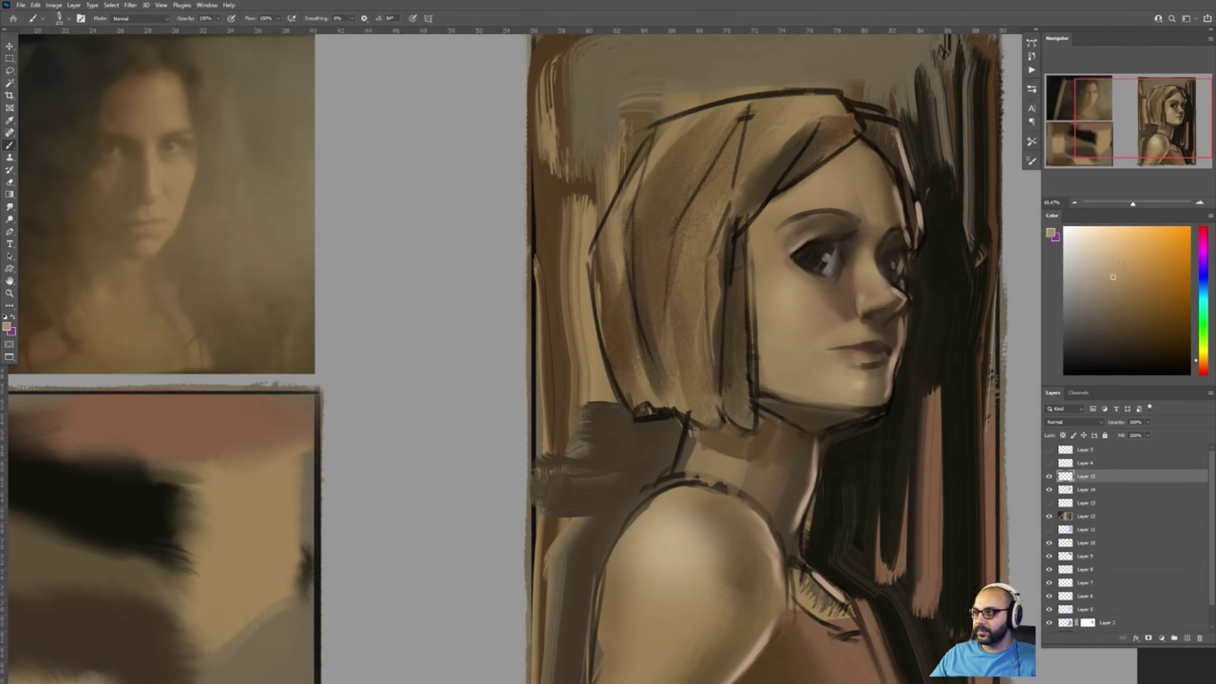
{"action": "left_click_drag", "start_coordinate": [769, 276], "coordinate": [798, 300]}
{"action": "key", "text": "e"}
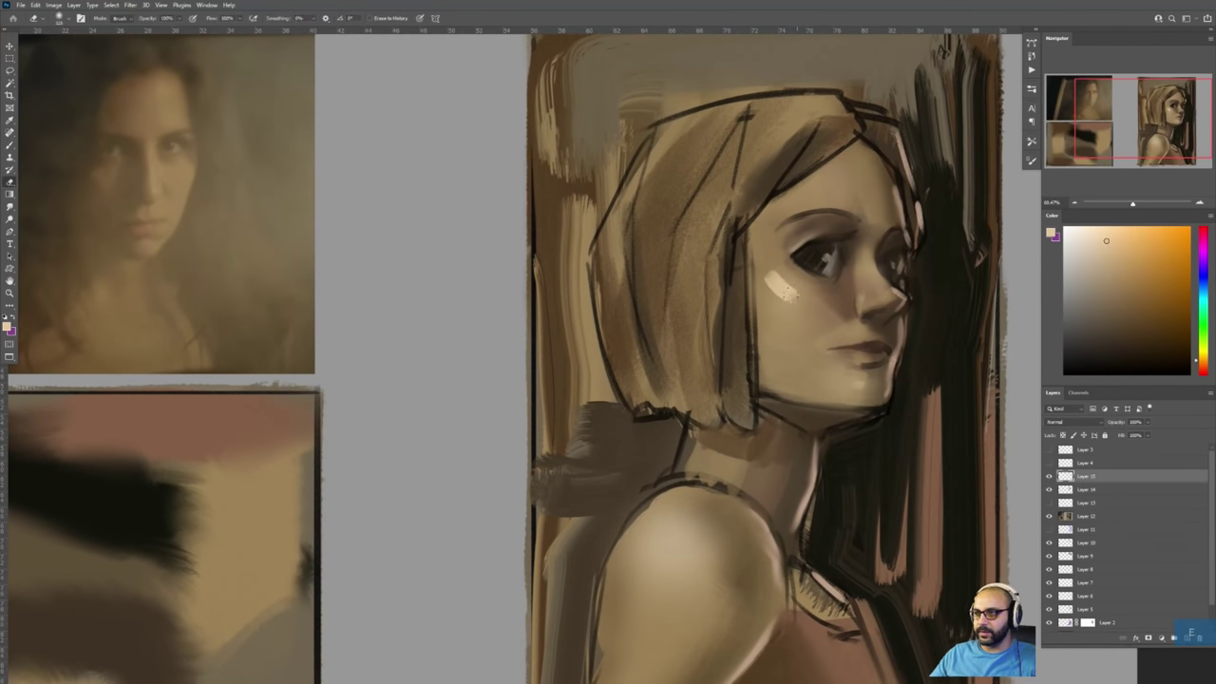
- Paint small light highlights on the nose tip, above the near eyebrow and on the skin beside the near eye
{"action": "key", "text": "b"}
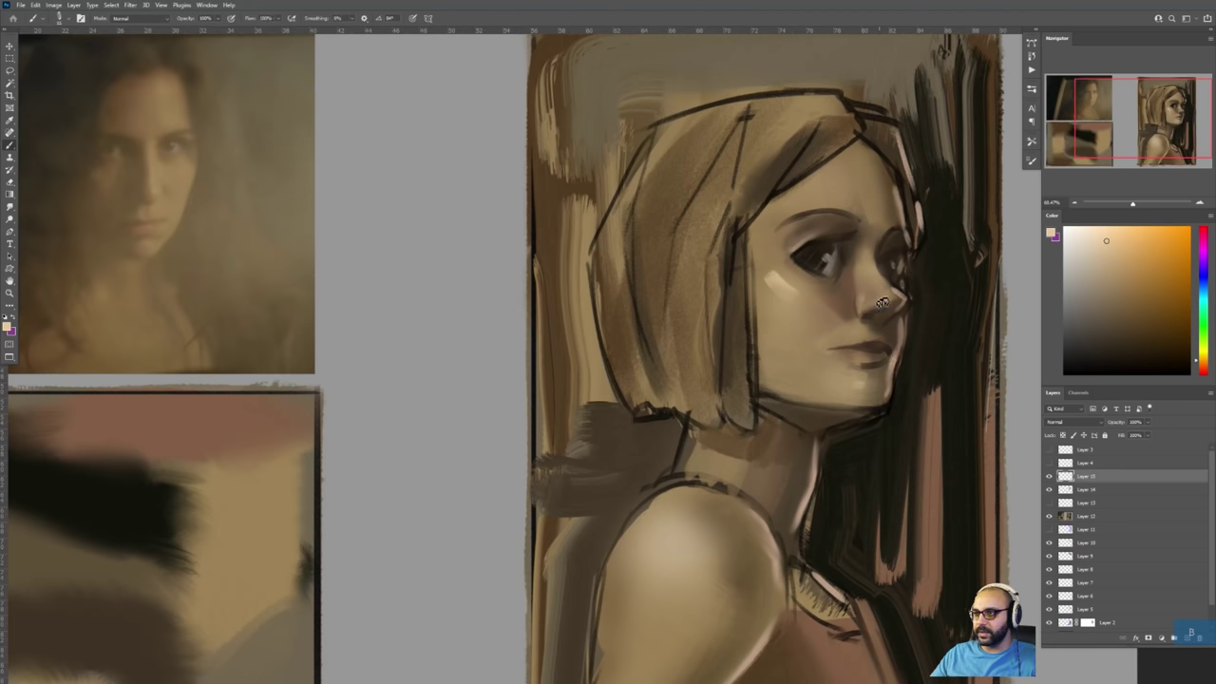
{"action": "left_click_drag", "start_coordinate": [143, 201], "coordinate": [152, 201]}
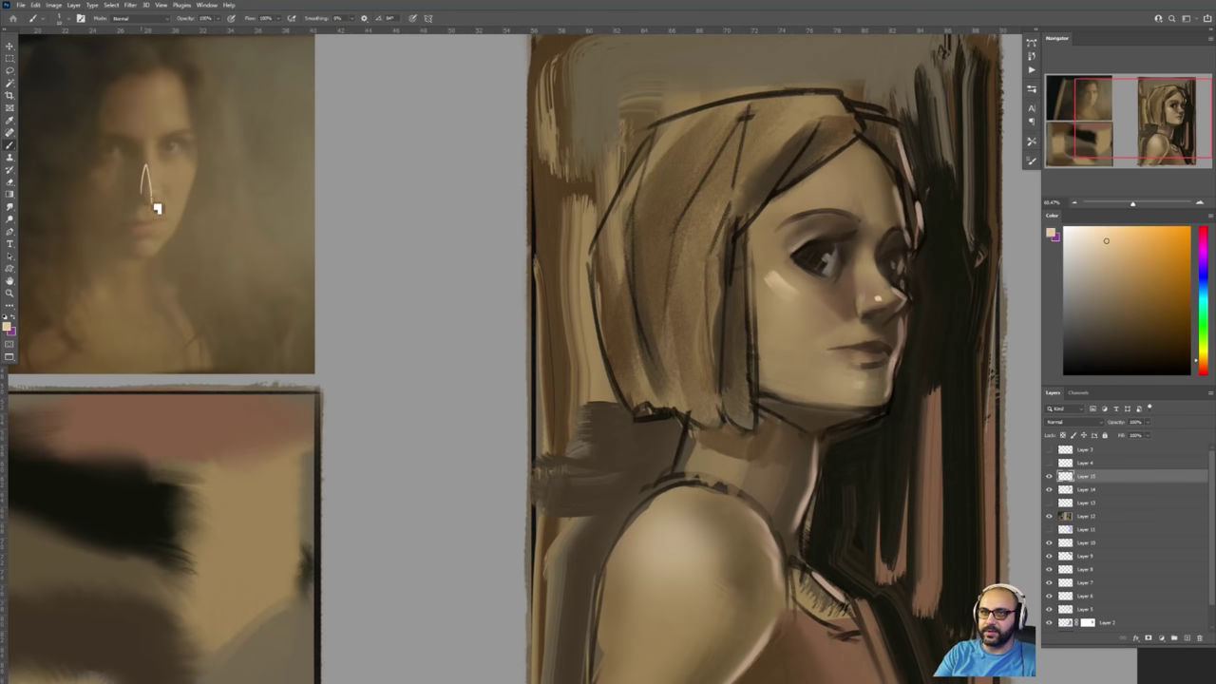
{"action": "key", "text": "ctrl+z"}
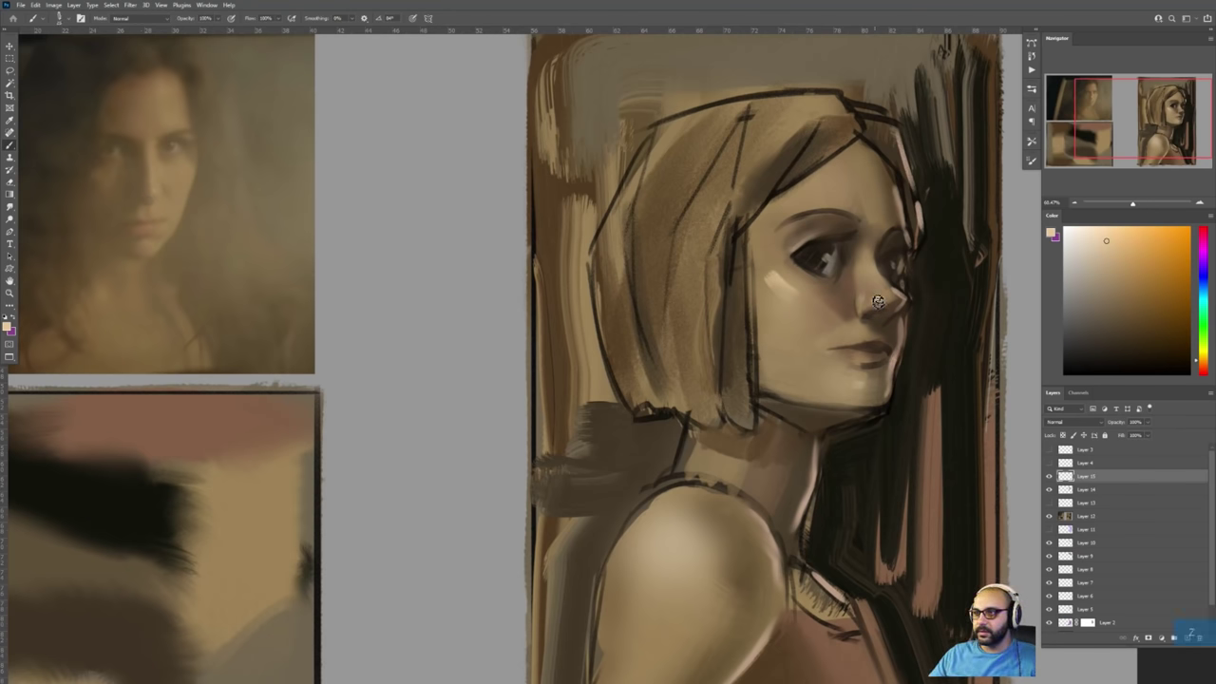
{"action": "left_click", "coordinate": [784, 197], "text": "alt"}
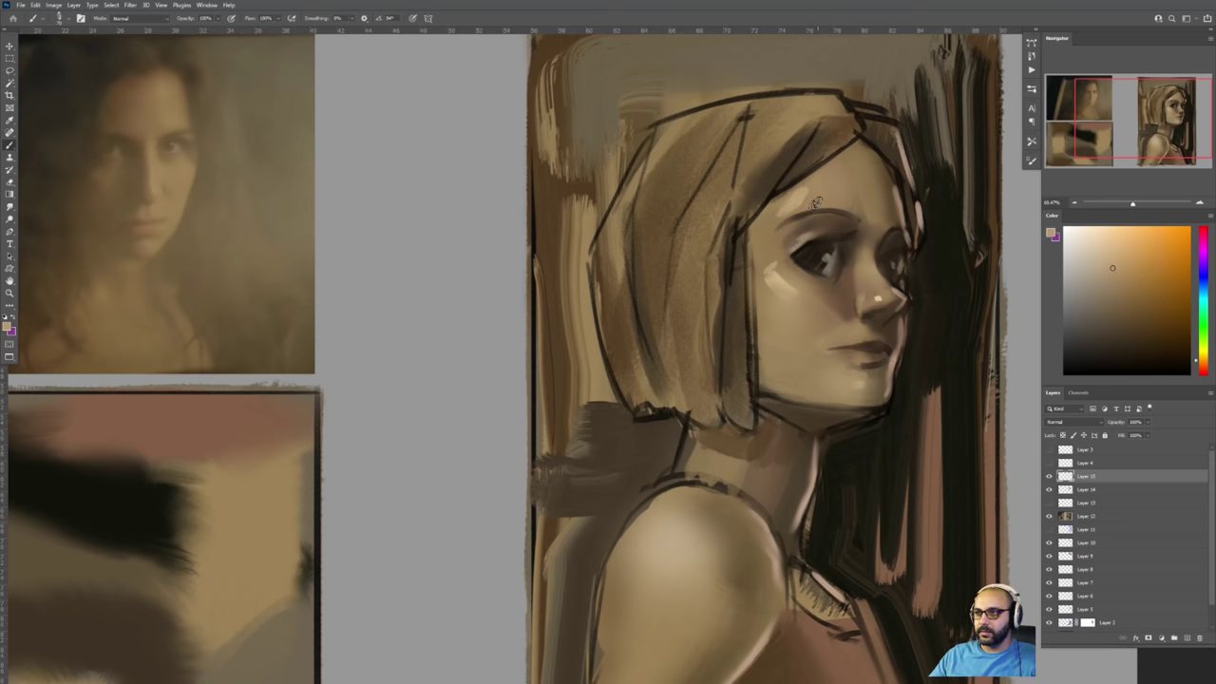
{"action": "left_click_drag", "start_coordinate": [817, 186], "coordinate": [812, 200]}
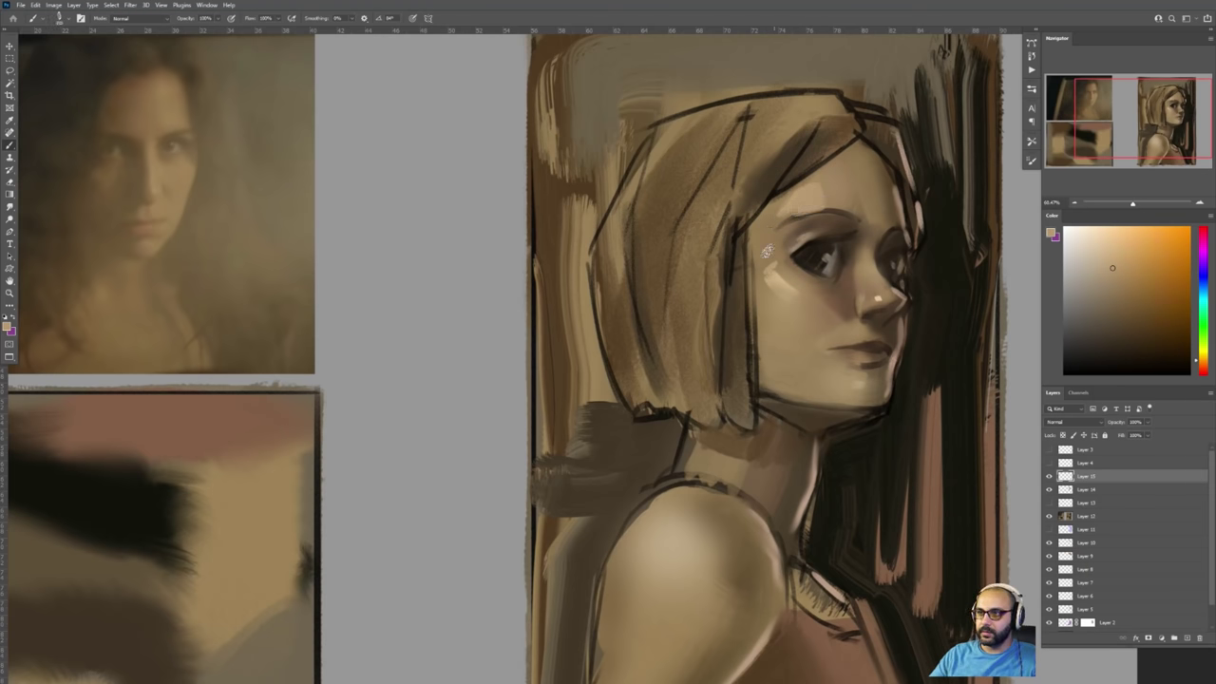
{"action": "left_click_drag", "start_coordinate": [765, 251], "coordinate": [793, 292]}
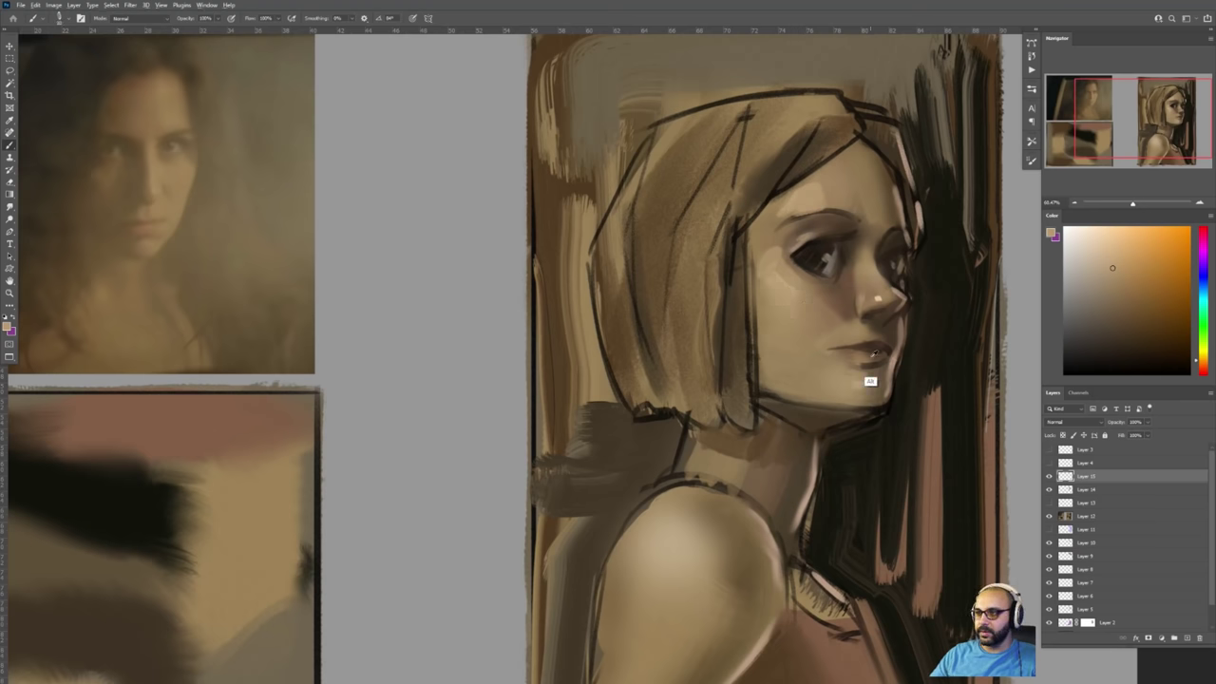
- Tint the lower lip with a sampled skin tone shifted to red and add a light skin-colored stroke at the mouth corner
{"action": "left_click", "coordinate": [872, 382], "text": "alt"}
{"action": "left_click", "coordinate": [1202, 373]}
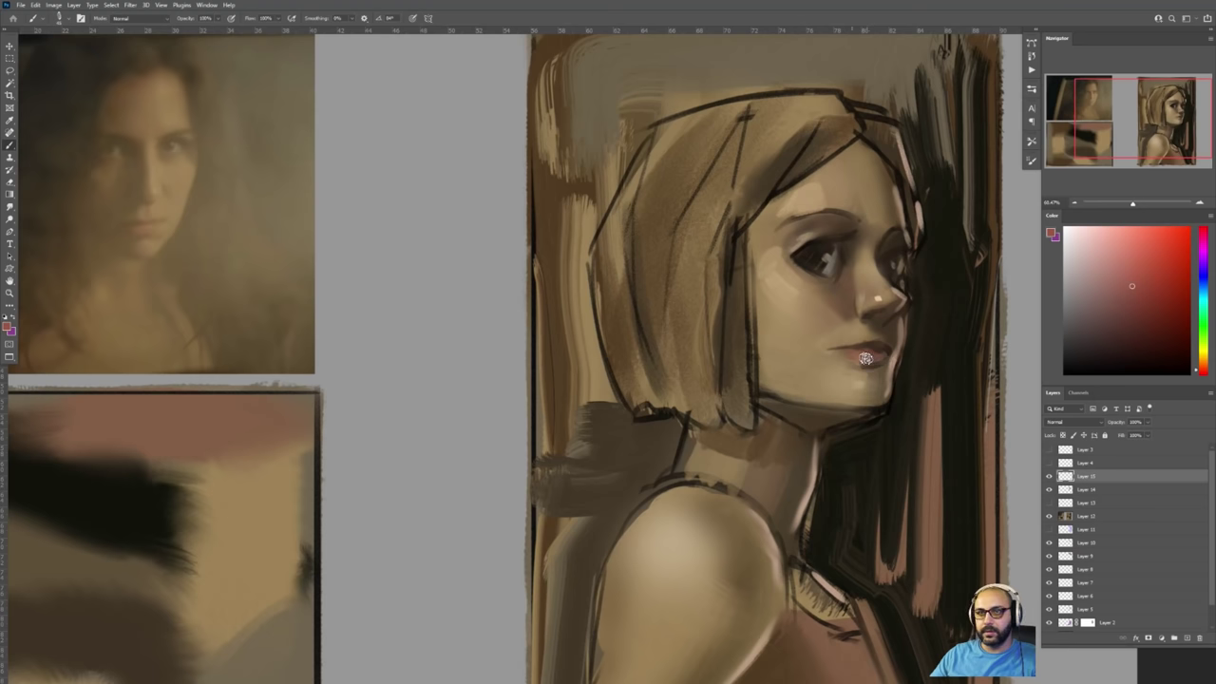
{"action": "left_click", "coordinate": [779, 313], "text": "alt"}
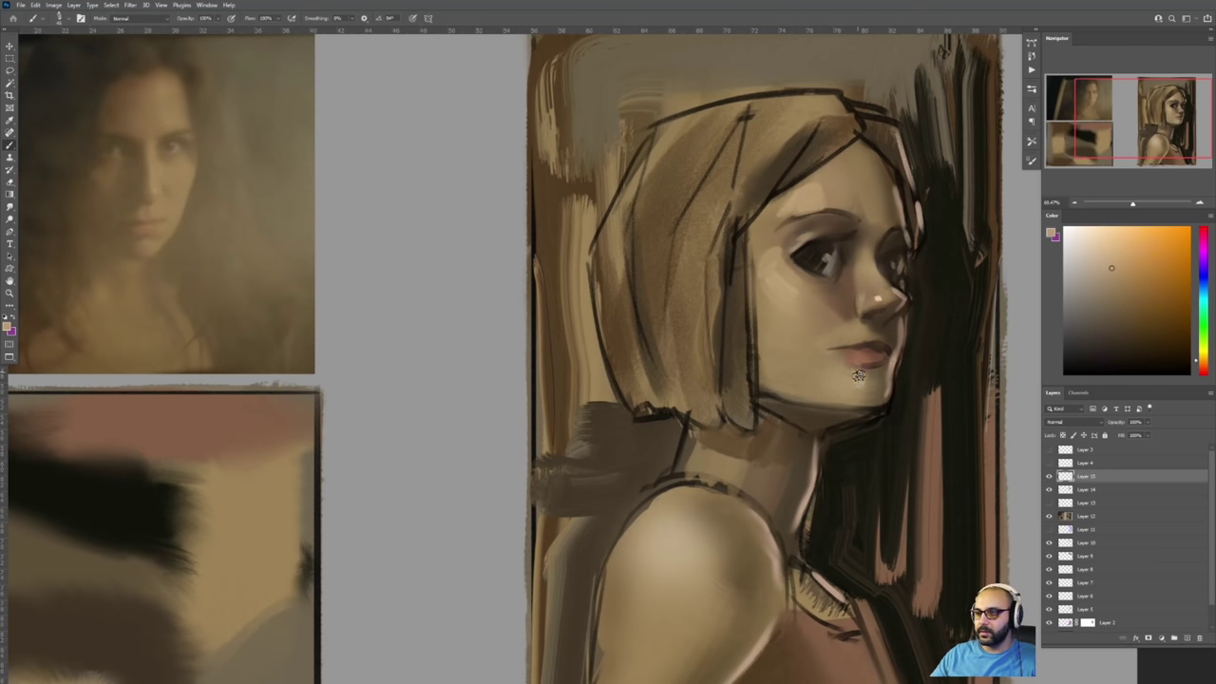
{"action": "left_click_drag", "start_coordinate": [825, 357], "coordinate": [847, 355]}
- Sample the shoulder's highlight and the surrounding arm skin repeatedly to compare their hue and saturation
{"action": "mouse_move", "coordinate": [679, 557]}
{"action": "left_mouse_down"}
{"action": "mouse_move", "coordinate": [744, 439]}
{"action": "mouse_move", "coordinate": [754, 466]}
{"action": "left_mouse_up"}
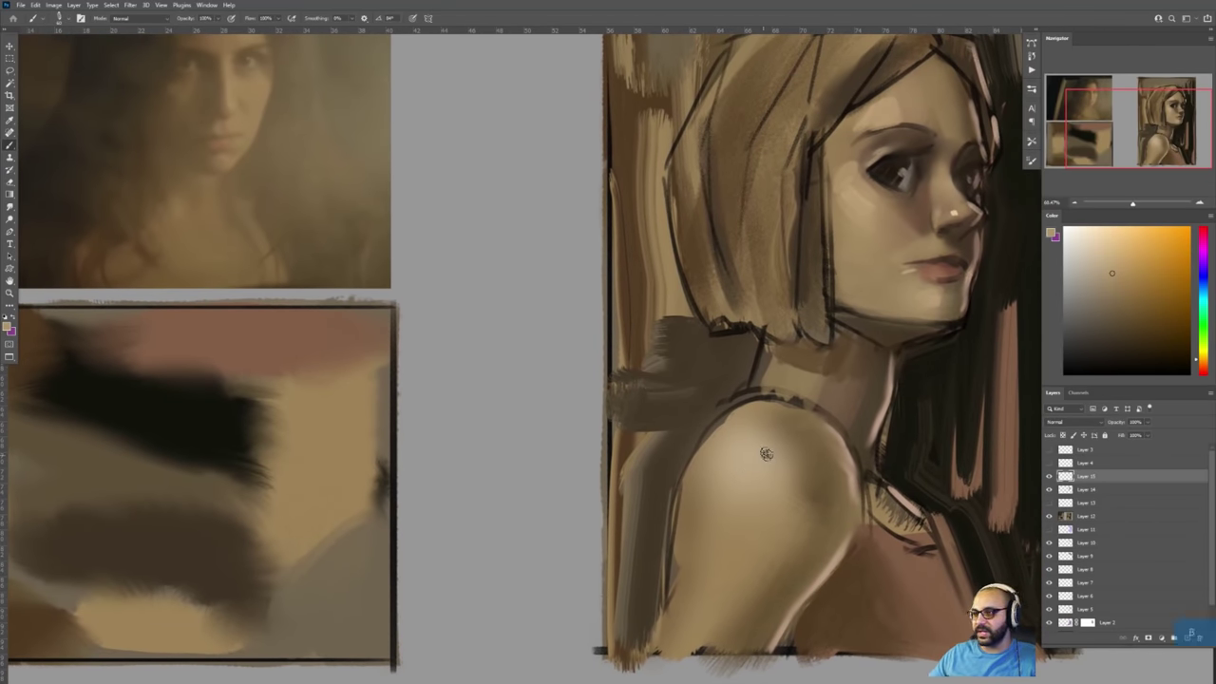
{"action": "key", "text": "alt"}
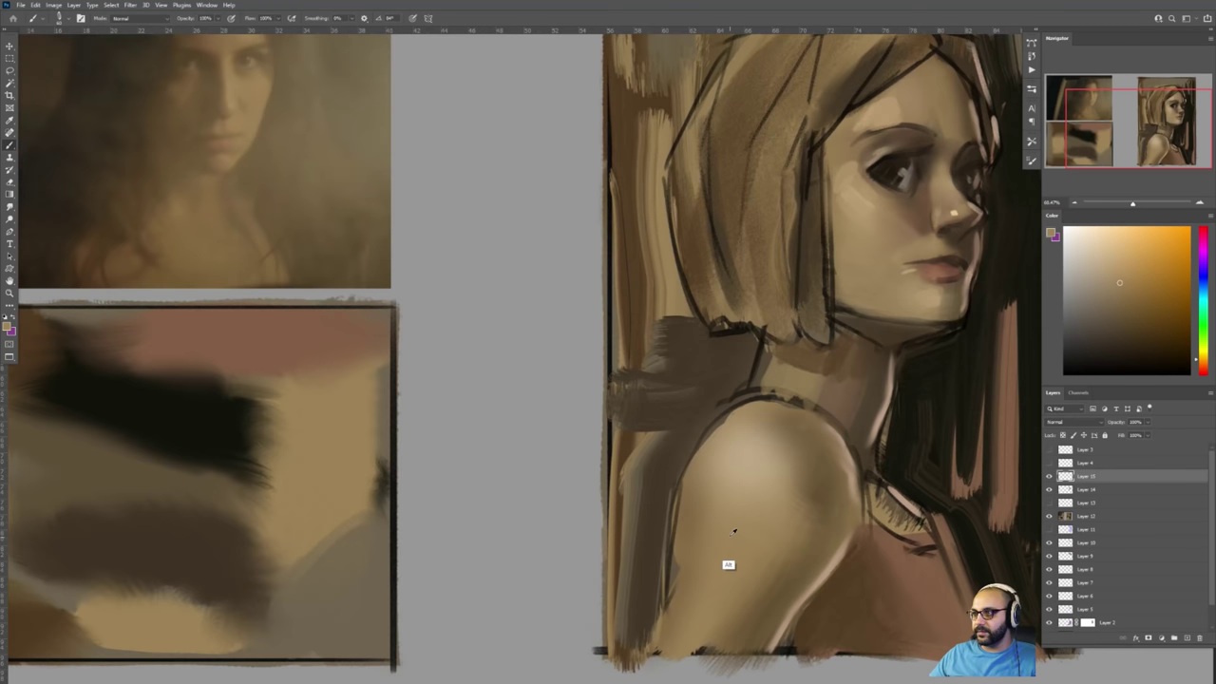
{"action": "left_click", "coordinate": [749, 480], "text": "alt"}
{"action": "left_click", "coordinate": [731, 555], "text": "alt"}
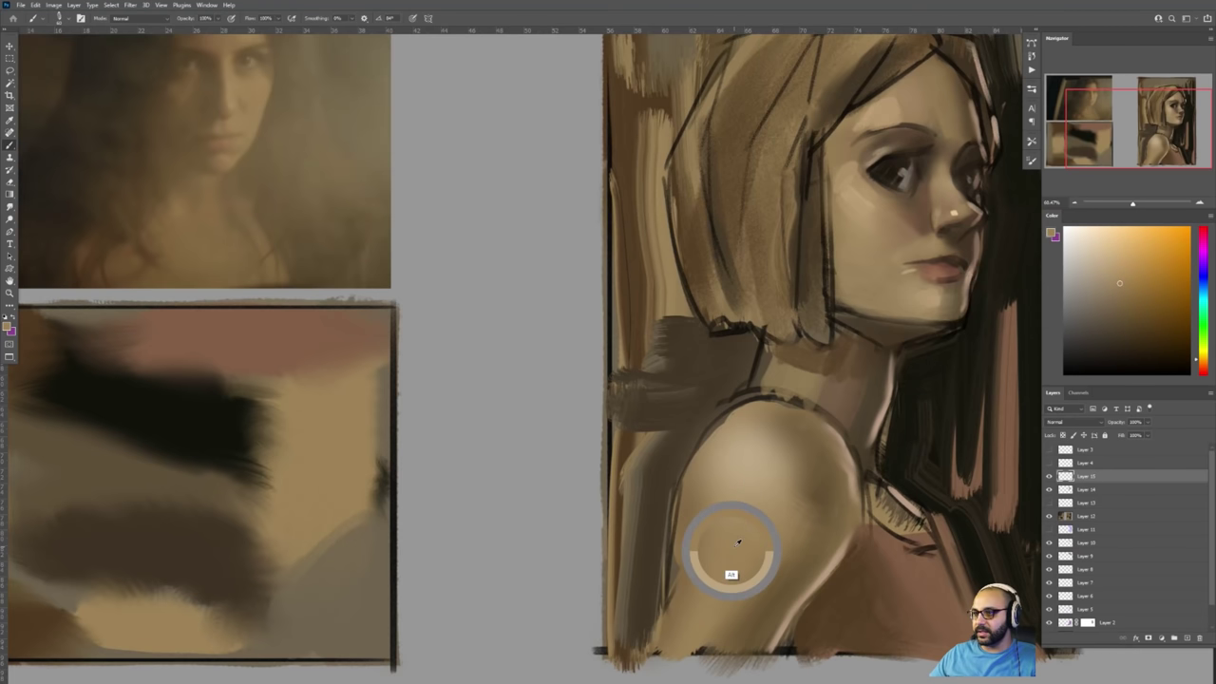
{"action": "left_click", "coordinate": [754, 471], "text": "alt"}
{"action": "left_click", "coordinate": [755, 467], "text": "alt"}
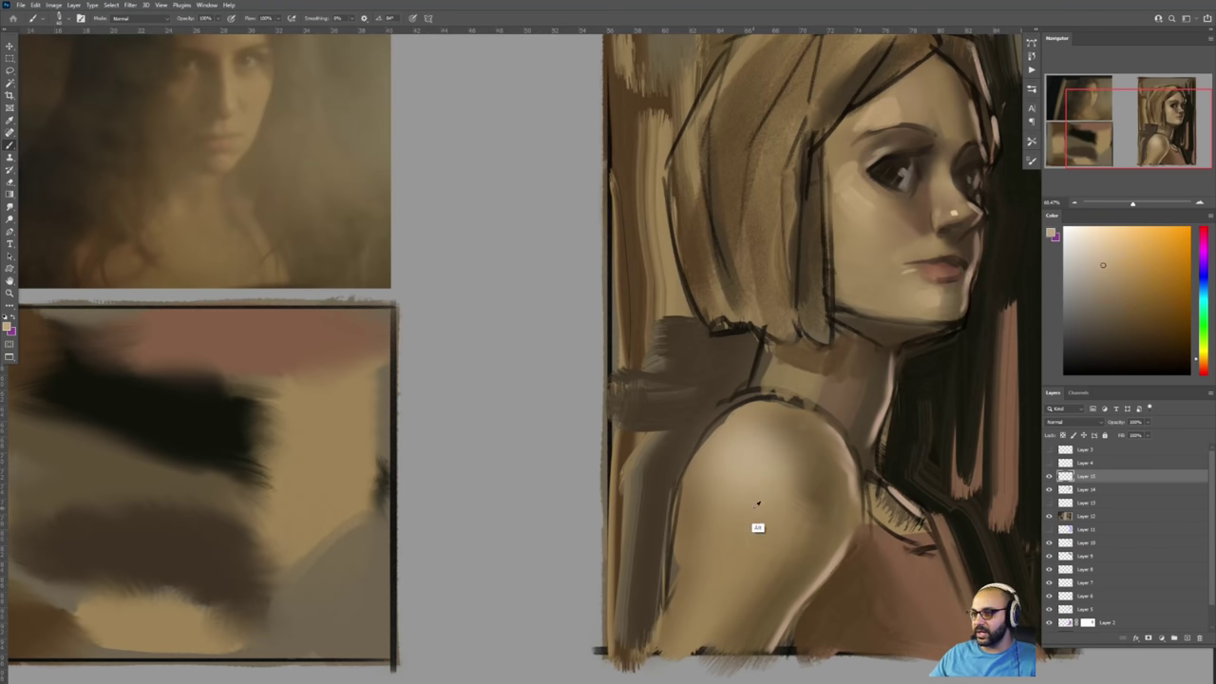
{"action": "left_click", "coordinate": [721, 508], "text": "alt"}
- Paint a light yellow highlight on the shoulder with its sampled color made brighter and yellower, and soften the stroke with the Eraser
{"action": "left_click", "coordinate": [751, 458], "text": "alt"}
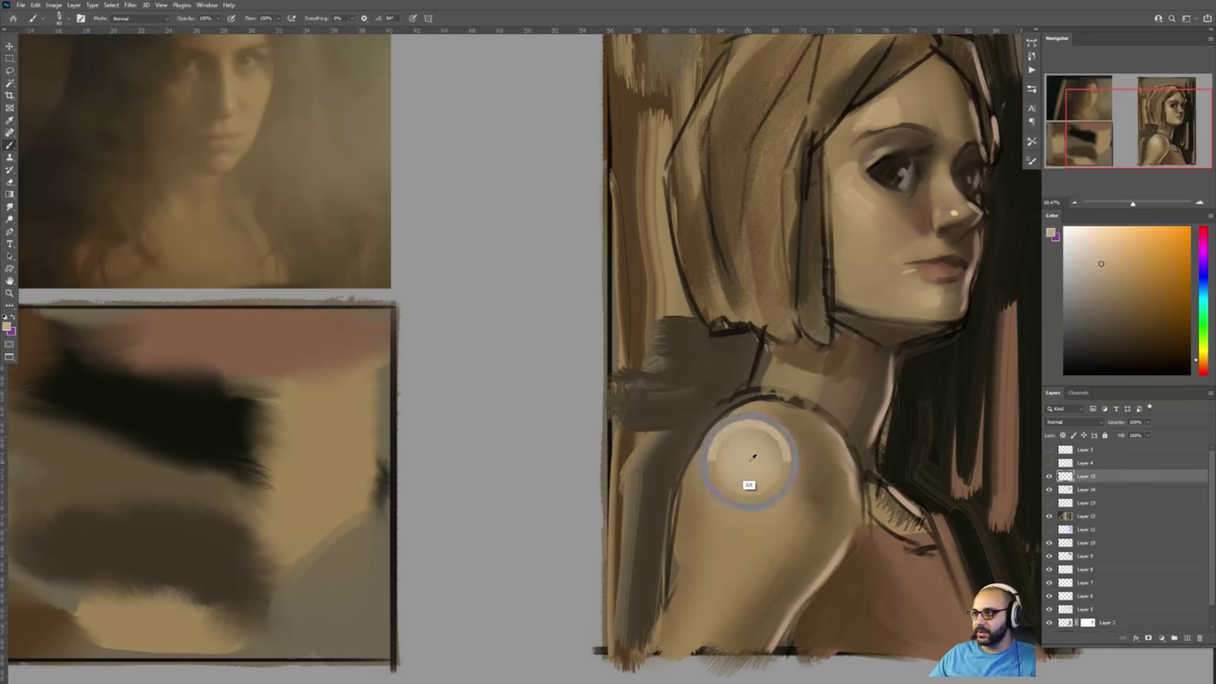
{"action": "left_click", "coordinate": [1203, 360]}
{"action": "left_click_drag", "start_coordinate": [739, 447], "coordinate": [756, 479]}
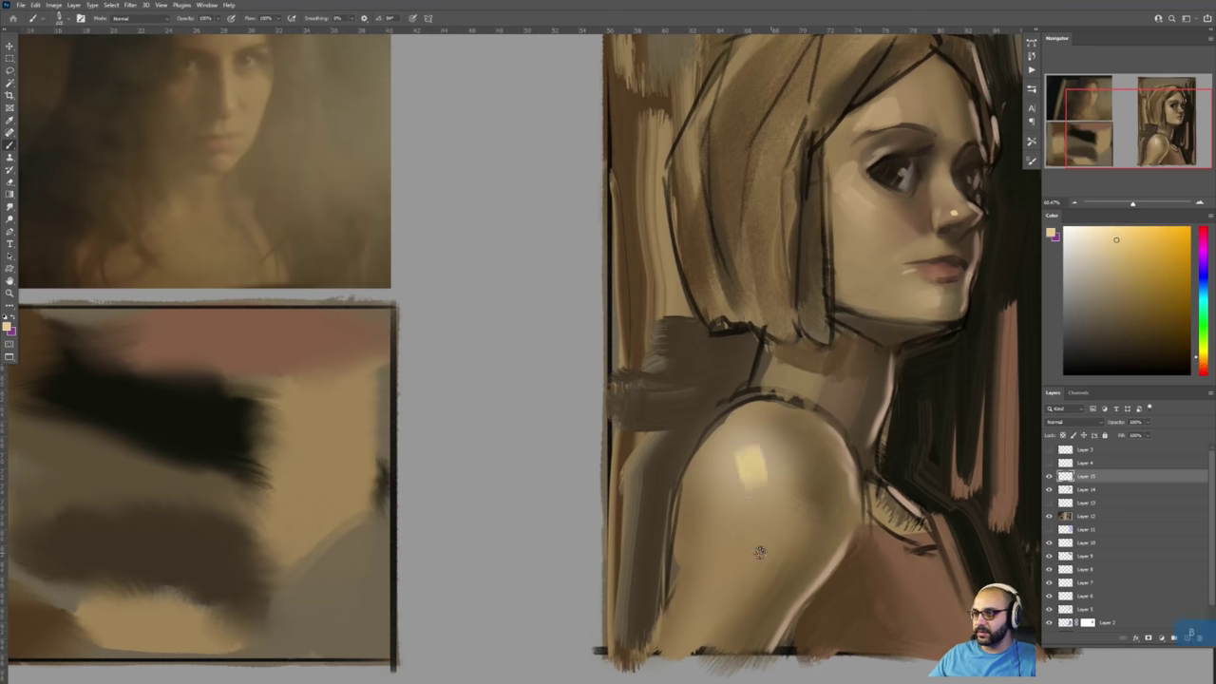
{"action": "key", "text": "e"}
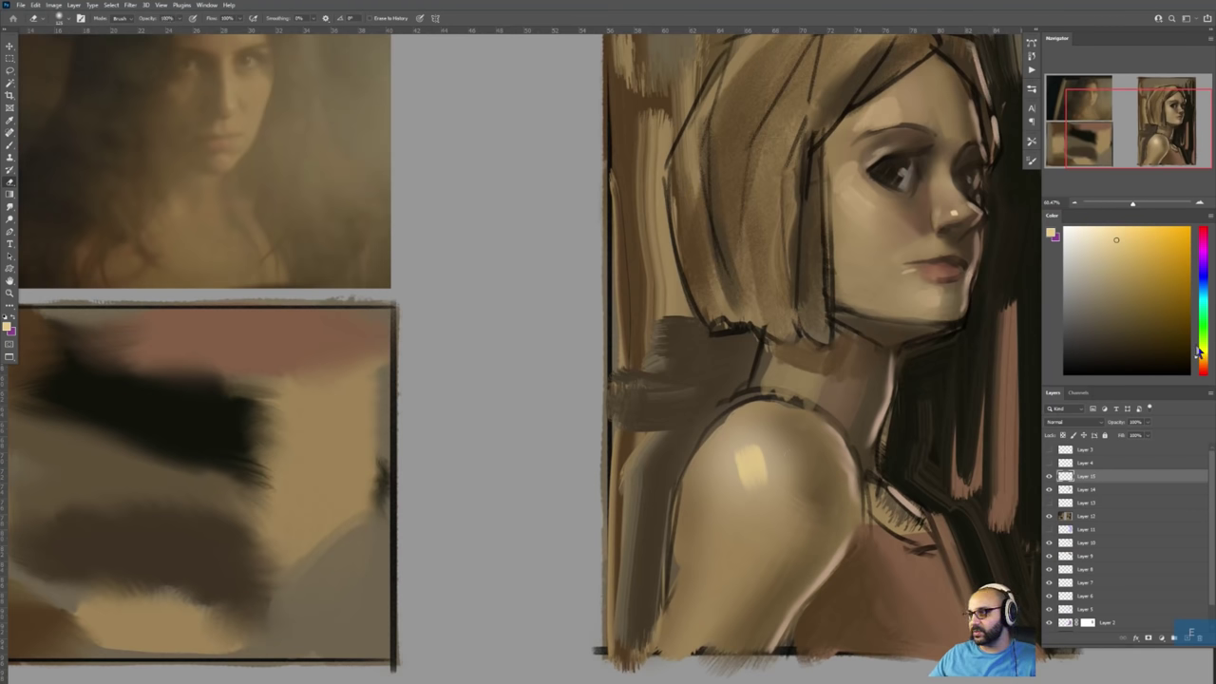
{"action": "key", "text": "b"}
- Compare the whole repainted portrait with the reference photo and the color palette at a smaller scale
{"action": "key", "text": "z"}
{"action": "mouse_move", "coordinate": [953, 258]}
{"action": "left_mouse_down"}
{"action": "mouse_move", "coordinate": [879, 264]}
{"action": "mouse_move", "coordinate": [922, 256]}
{"action": "mouse_move", "coordinate": [948, 272]}
{"action": "mouse_move", "coordinate": [921, 335]}
{"action": "mouse_move", "coordinate": [838, 344]}
{"action": "mouse_move", "coordinate": [838, 332]}
{"action": "left_mouse_up"}
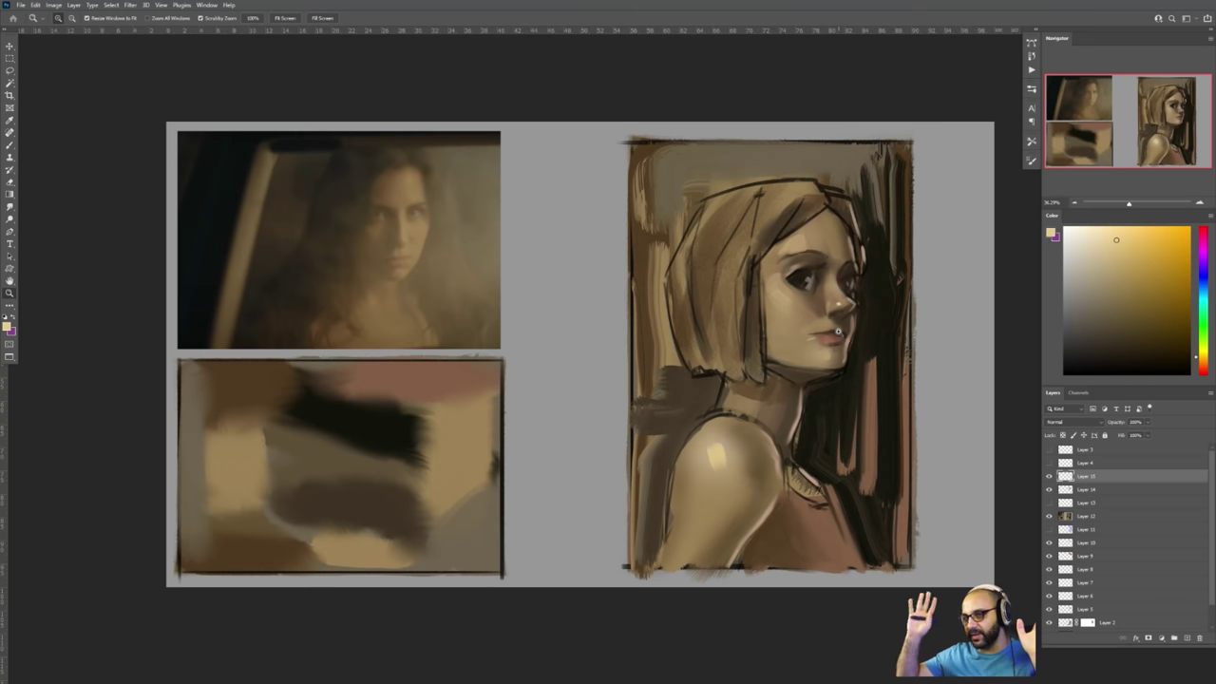
{"action": "left_click_drag", "start_coordinate": [866, 374], "coordinate": [831, 387]}
{"action": "left_click_drag", "start_coordinate": [840, 337], "coordinate": [842, 318]}
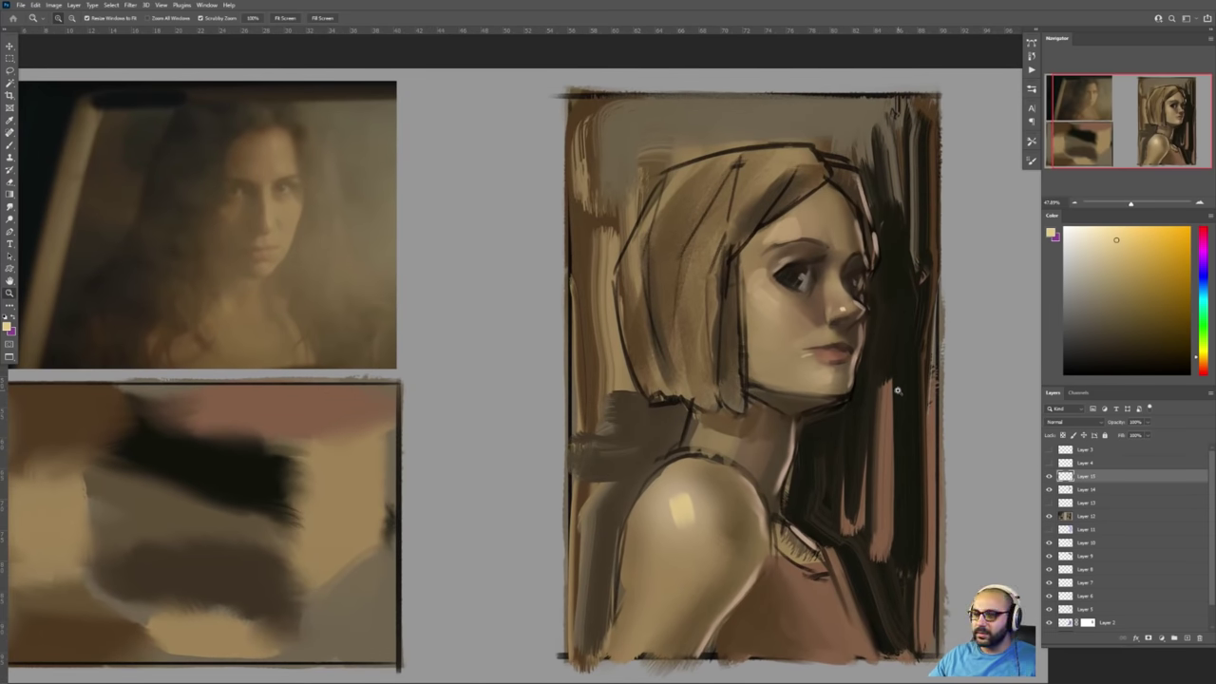
{"action": "left_click_drag", "start_coordinate": [224, 200], "coordinate": [196, 199]}
- Return the document to a floating window, check the student's Discord channel and switch back to Photoshop
{"action": "key", "text": "f"}
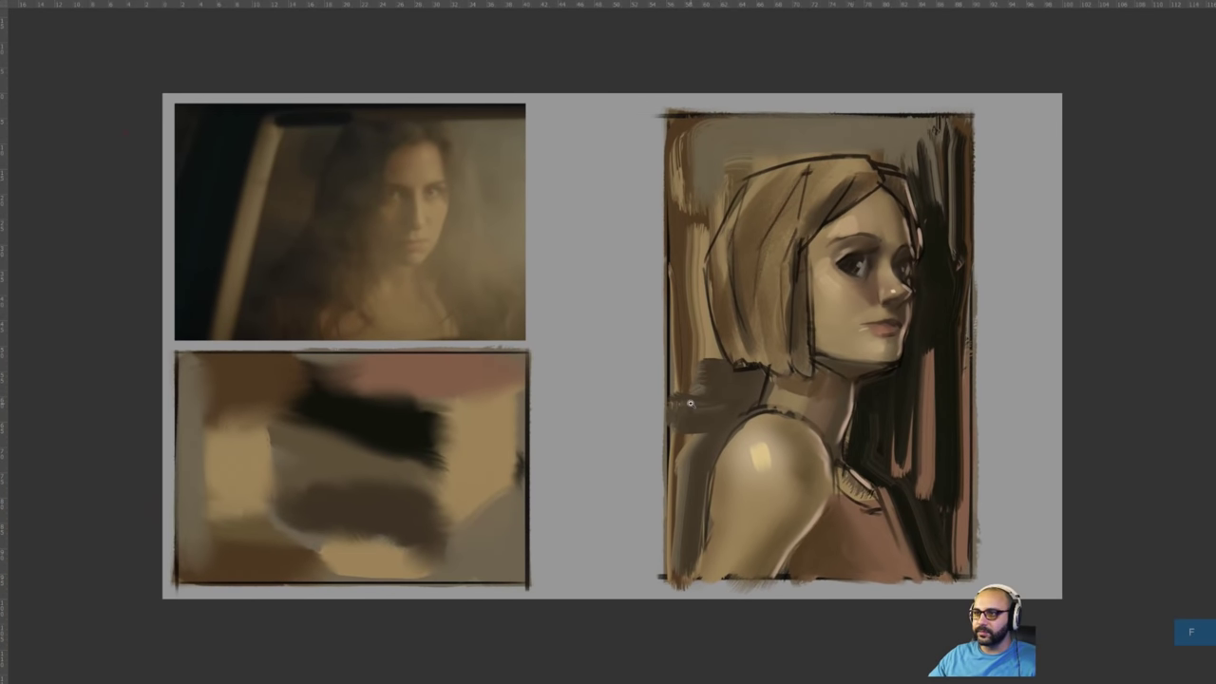
{"action": "key", "text": "f"}
{"action": "key", "text": "f"}
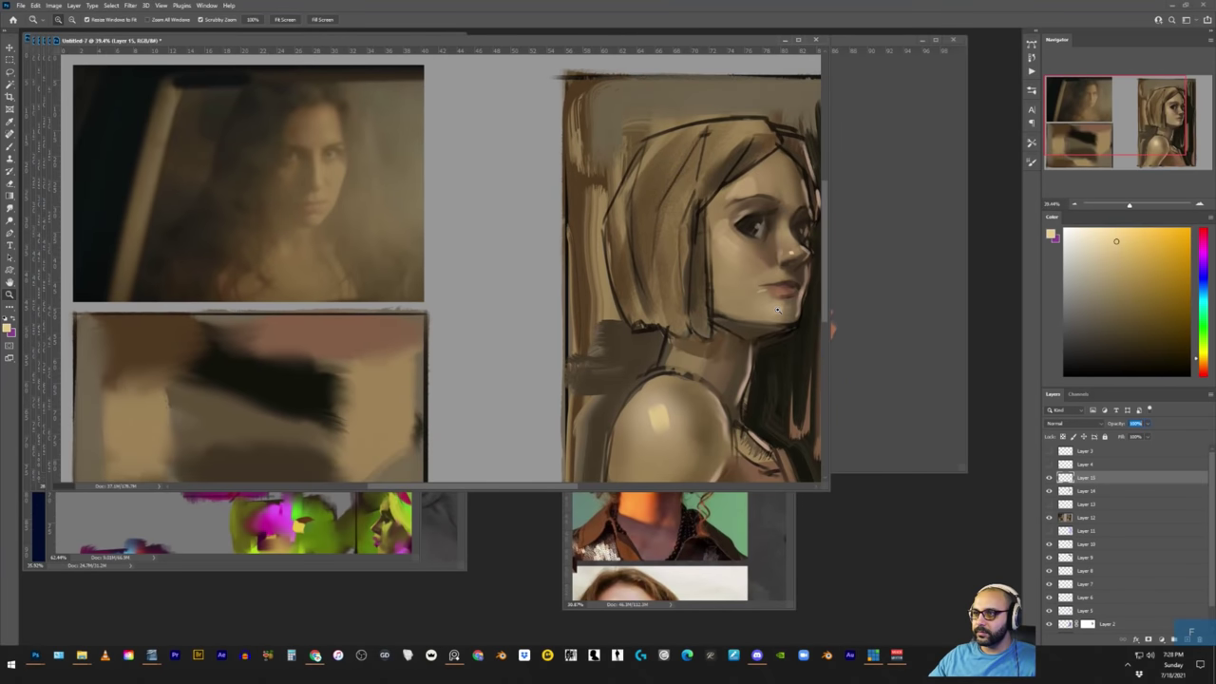
{"action": "left_click_drag", "start_coordinate": [832, 329], "coordinate": [609, 293]}
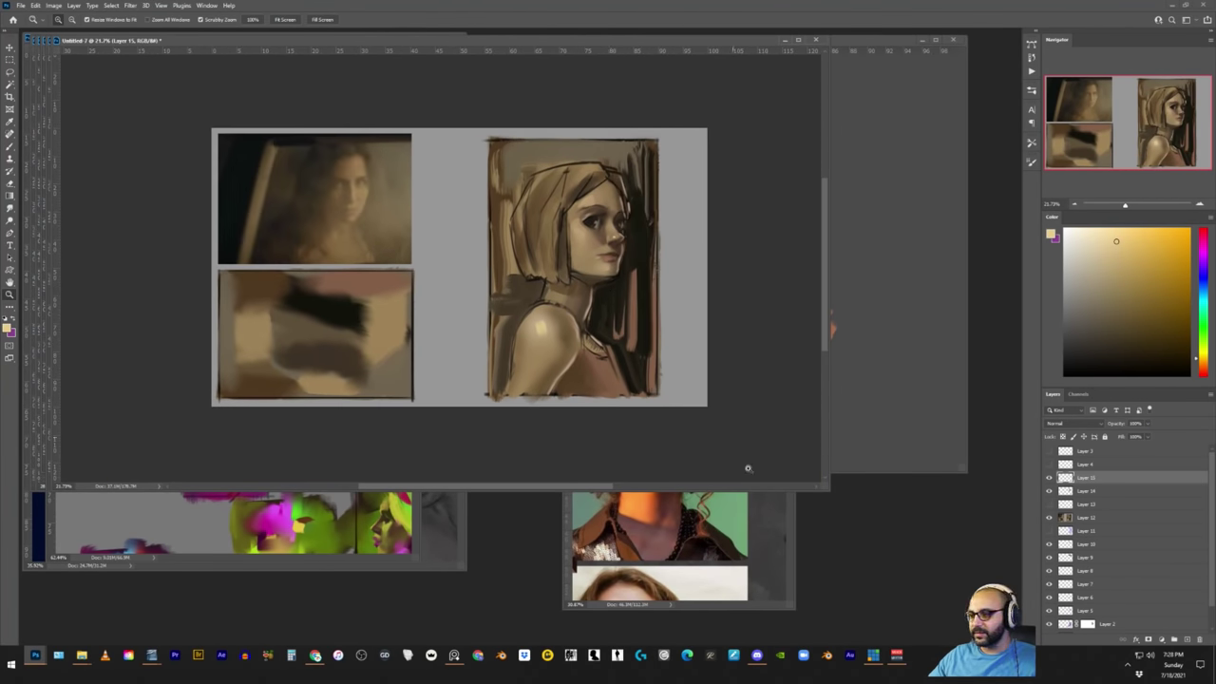
{"action": "left_click", "coordinate": [756, 654]}
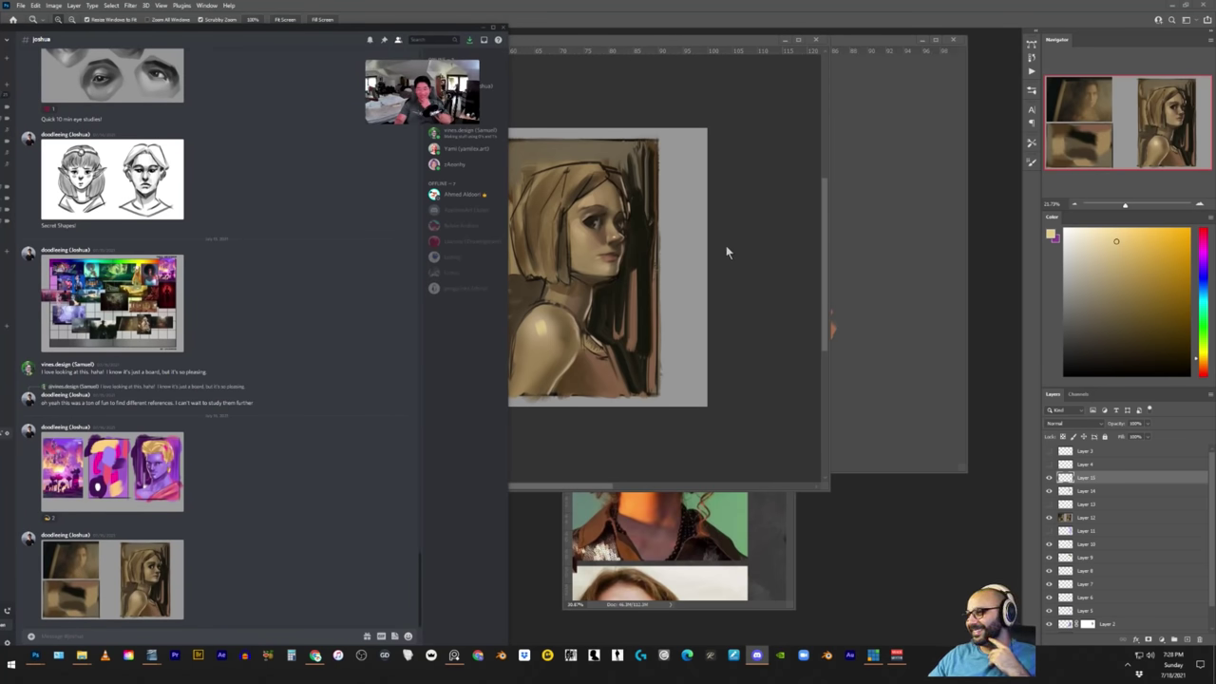
{"action": "left_click", "coordinate": [697, 265]}
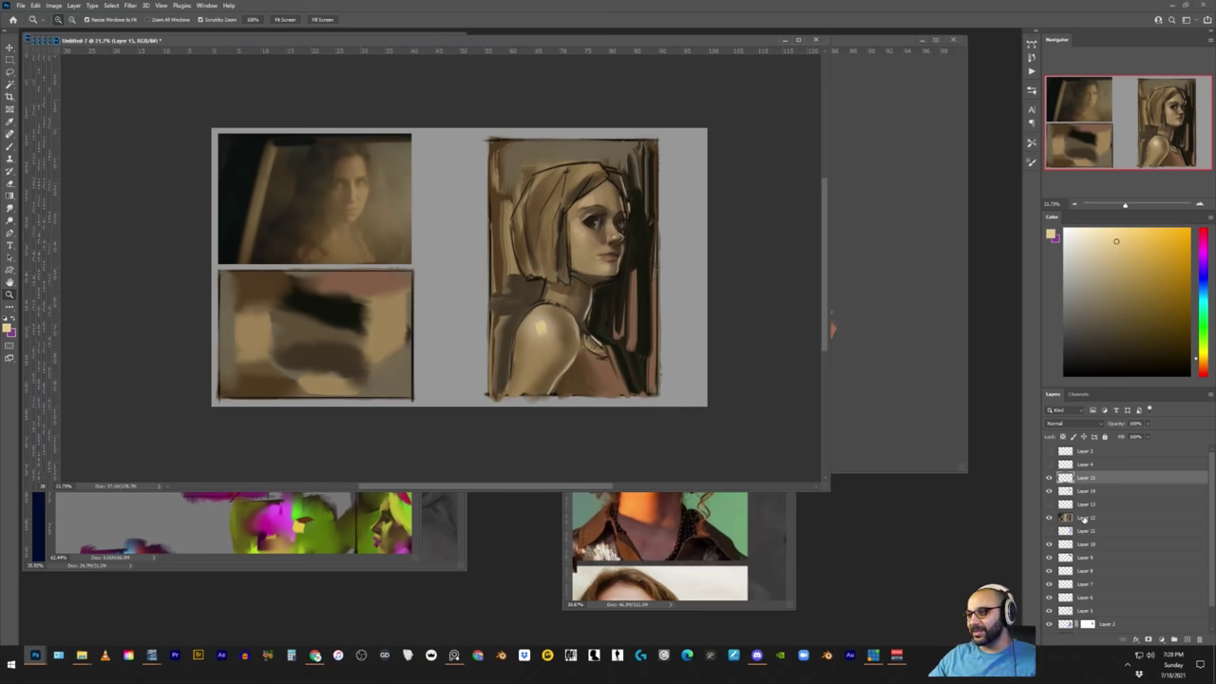
- Merge the layers from Layer 12 up to Layer 15 into one and show the document in full screen
{"action": "left_click", "coordinate": [1085, 517], "text": "shift"}
{"action": "key", "text": "ctrl+e"}
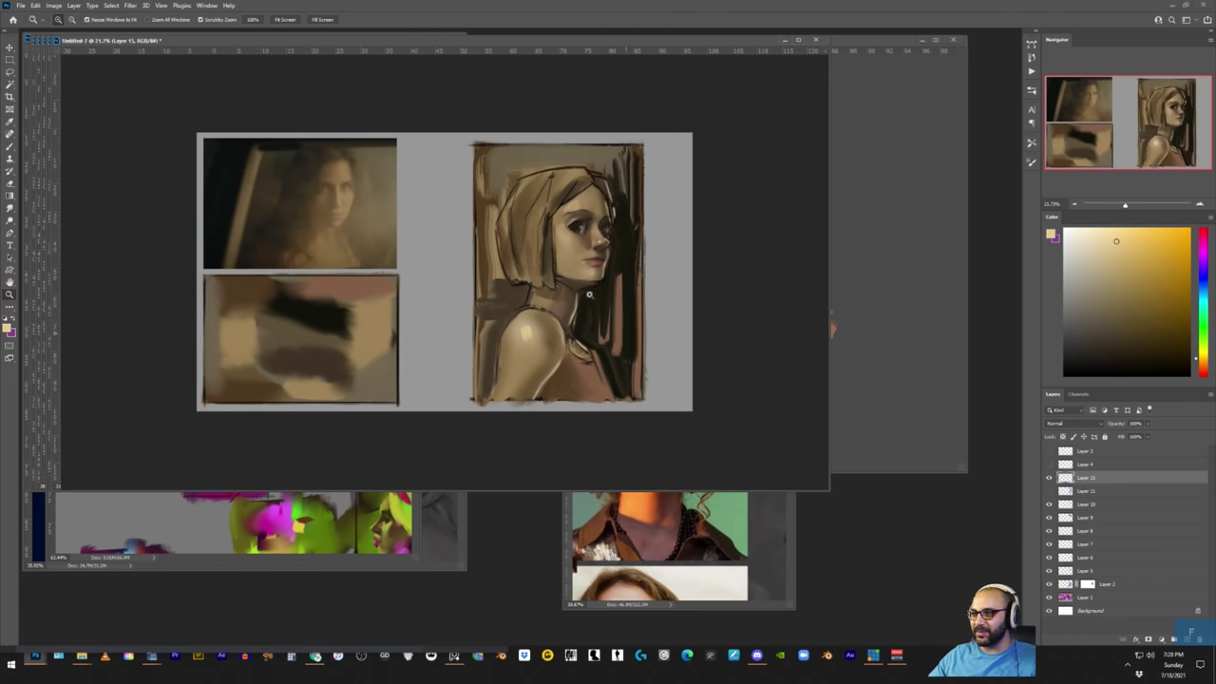
{"action": "key", "text": "f"}
{"action": "scroll", "coordinate": [765, 306], "scroll_direction": "up", "scroll_amount": 2}
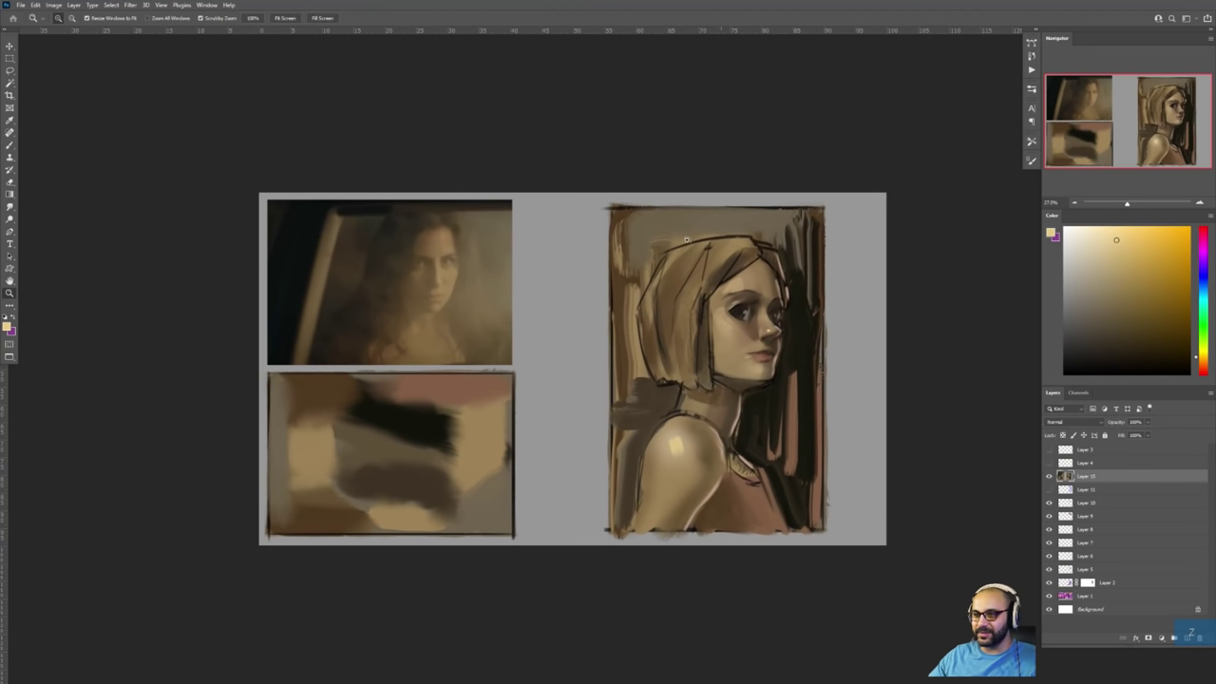
- Duplicate the merged layer and apply a Gaussian Blur with a radius of 45.6 pixels to the copy
{"action": "key", "text": "ctrl+j"}
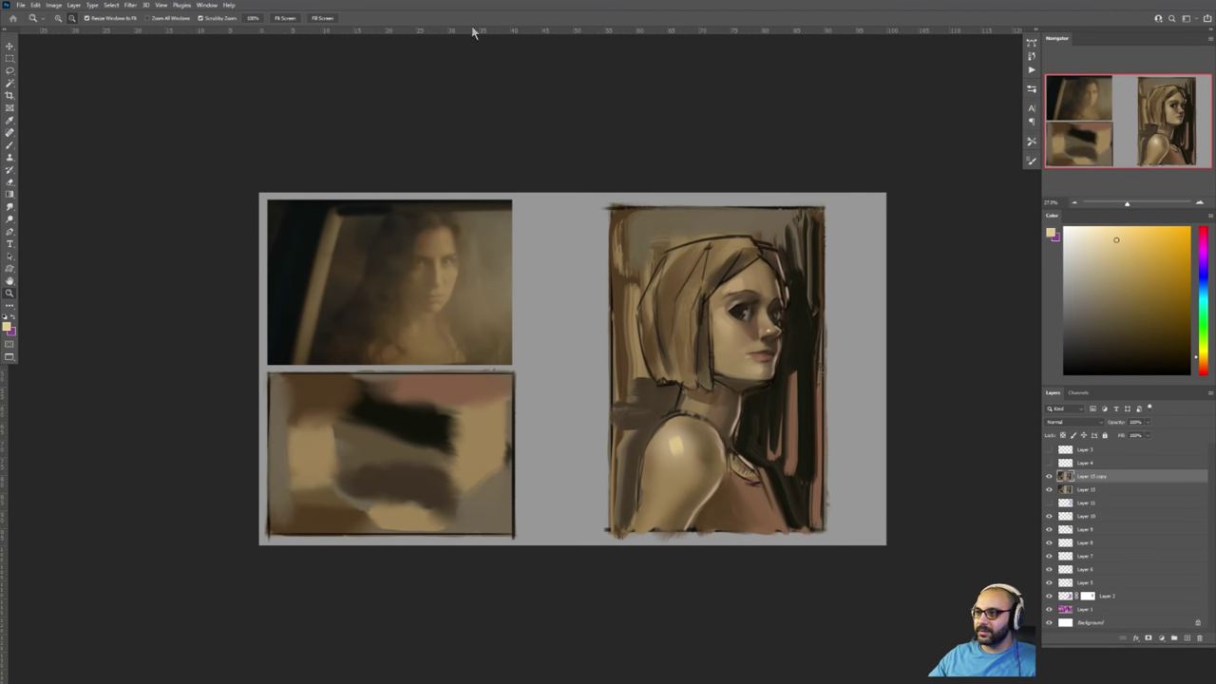
{"action": "left_click", "coordinate": [130, 5]}
{"action": "mouse_move", "coordinate": [166, 127]}
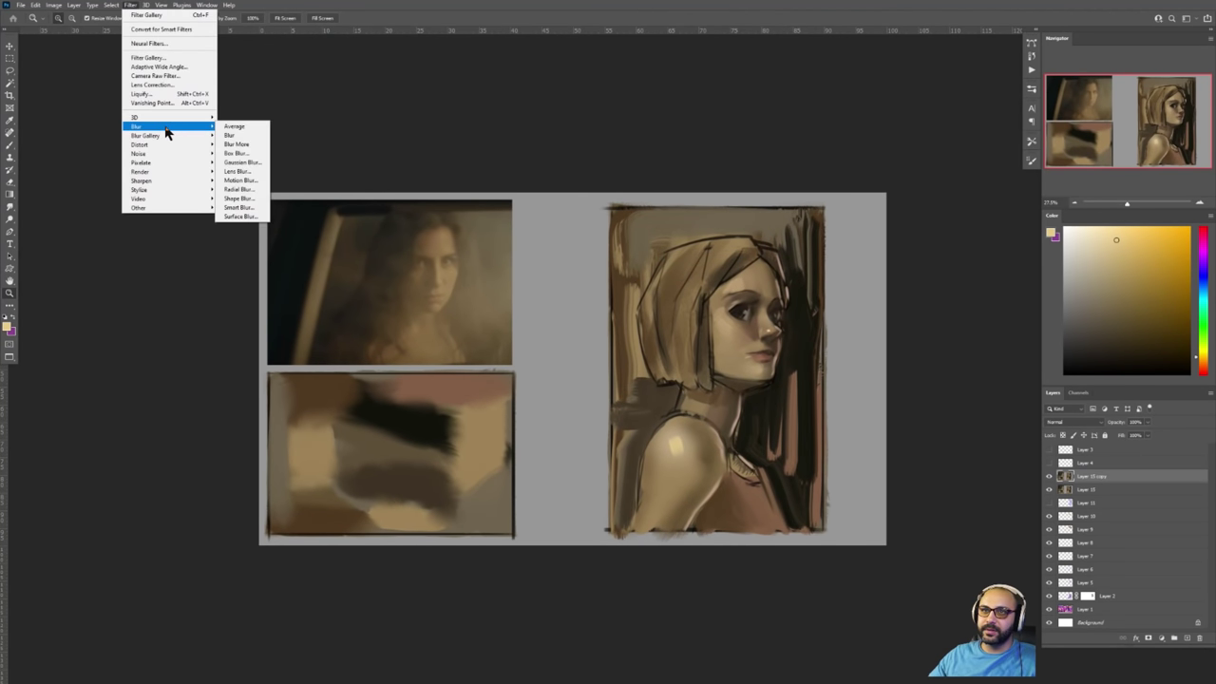
{"action": "left_click", "coordinate": [228, 162]}
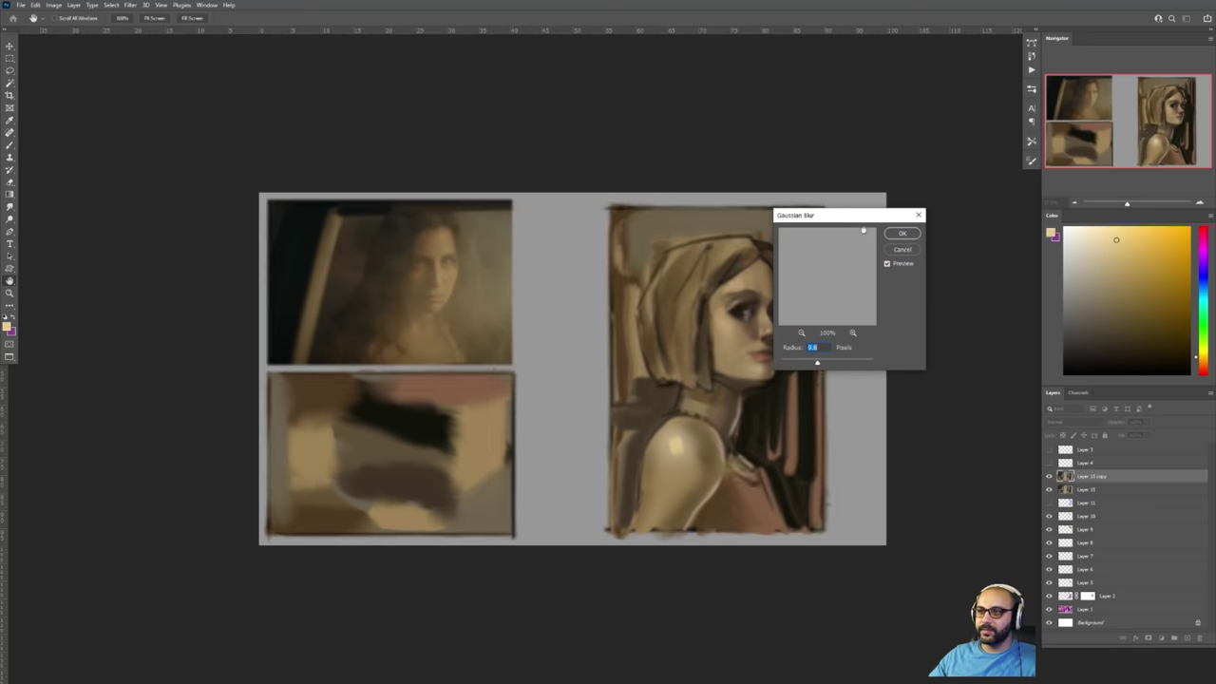
{"action": "left_click_drag", "start_coordinate": [855, 220], "coordinate": [951, 197]}
{"action": "left_click_drag", "start_coordinate": [929, 343], "coordinate": [931, 346]}
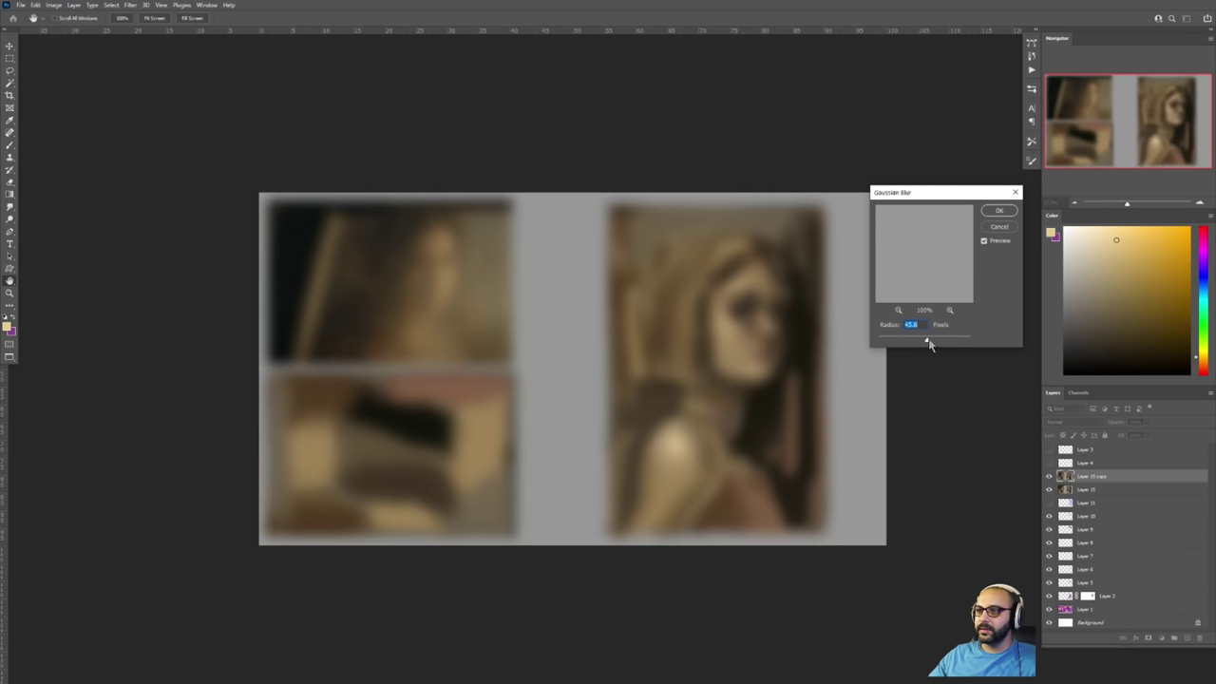
{"action": "left_click", "coordinate": [998, 209]}
- Darken the blurred copy with Levels by lowering its white output level
{"action": "key", "text": "ctrl+l"}
{"action": "left_click_drag", "start_coordinate": [999, 391], "coordinate": [985, 392]}
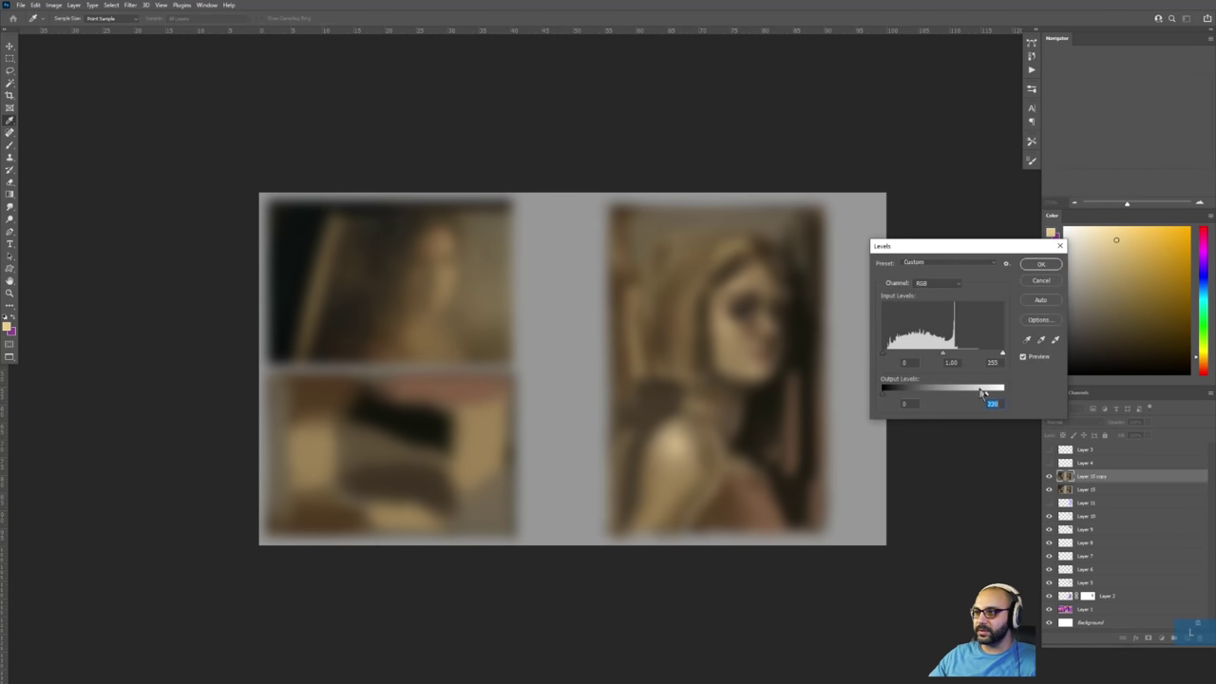
{"action": "key", "text": "Return"}
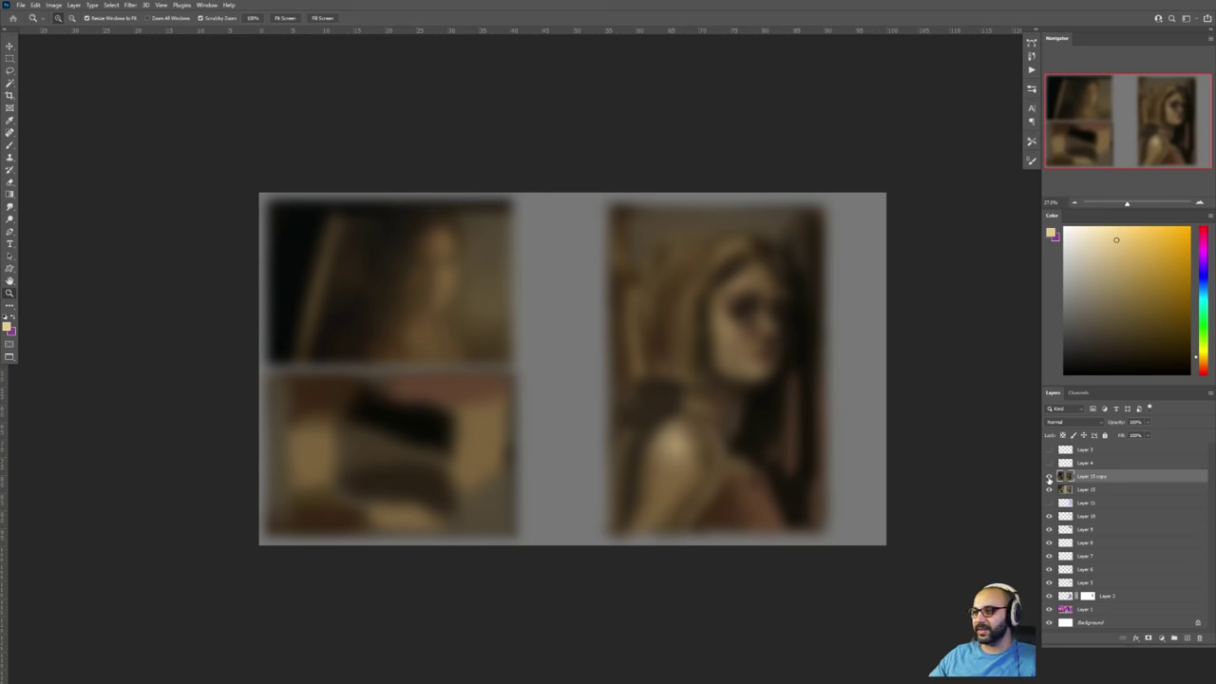
- Toggle the blurred copy to compare it with the sharp image, and check the Discord call before returning to Photoshop
{"action": "left_click", "coordinate": [1049, 477]}
{"action": "left_click", "coordinate": [1050, 477]}
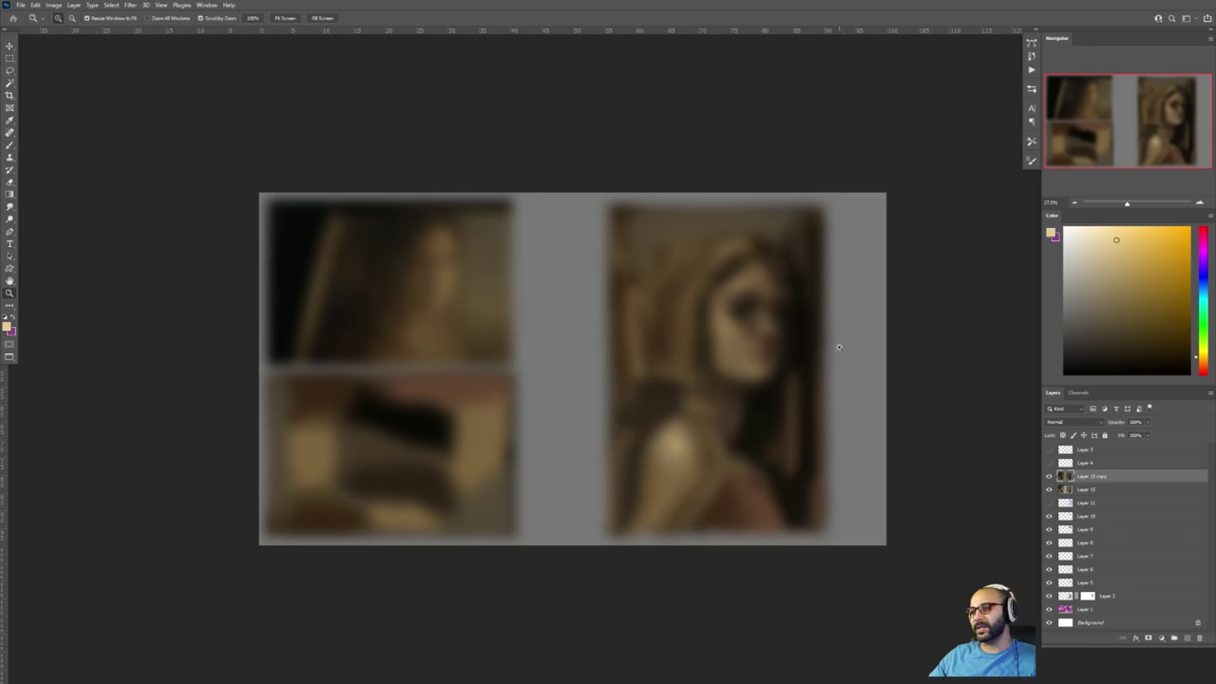
{"action": "key", "text": "f"}
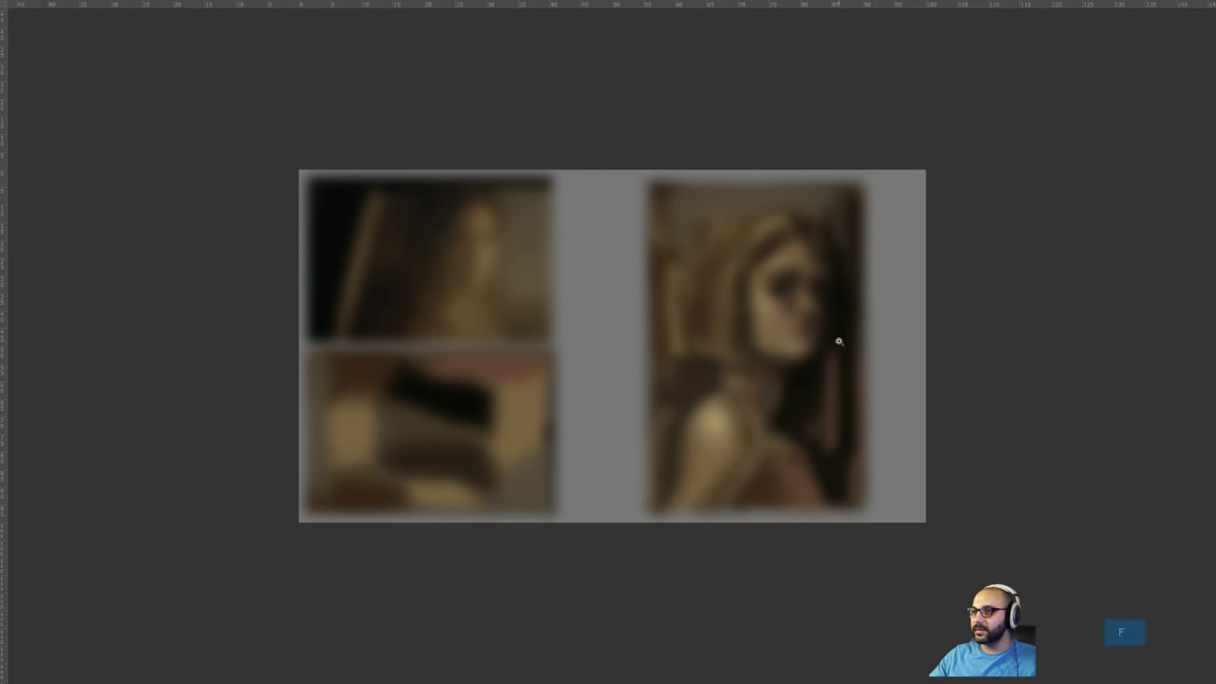
{"action": "key", "text": "f"}
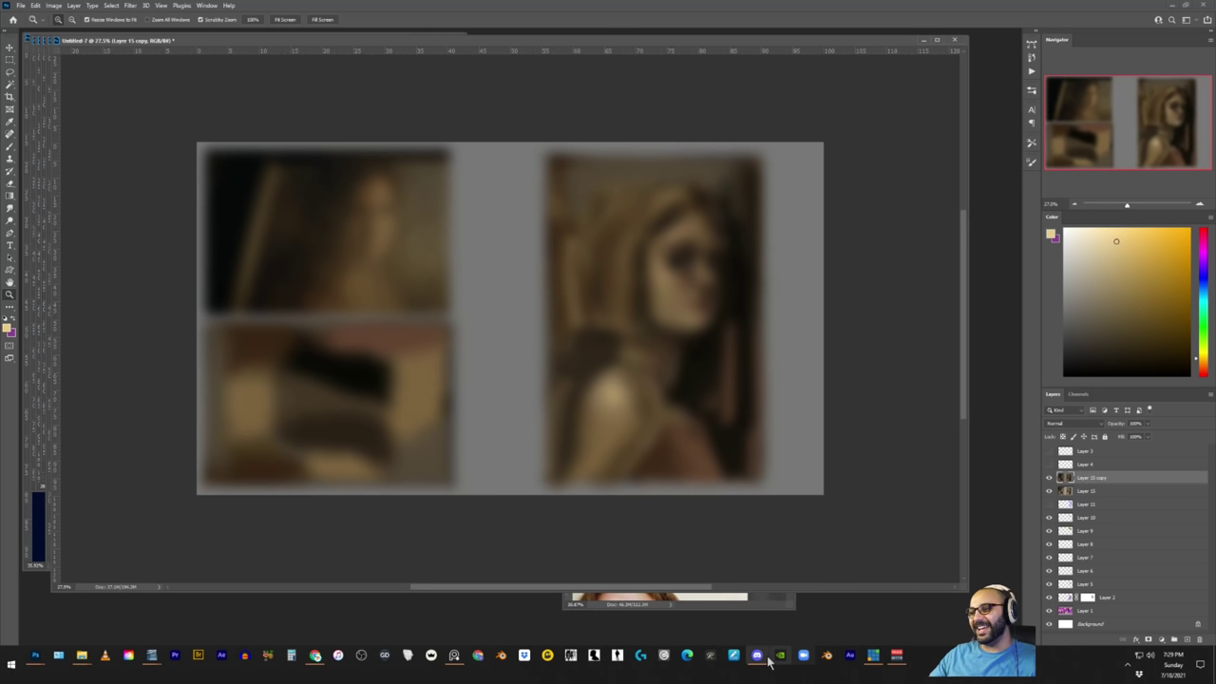
{"action": "left_click", "coordinate": [756, 654]}
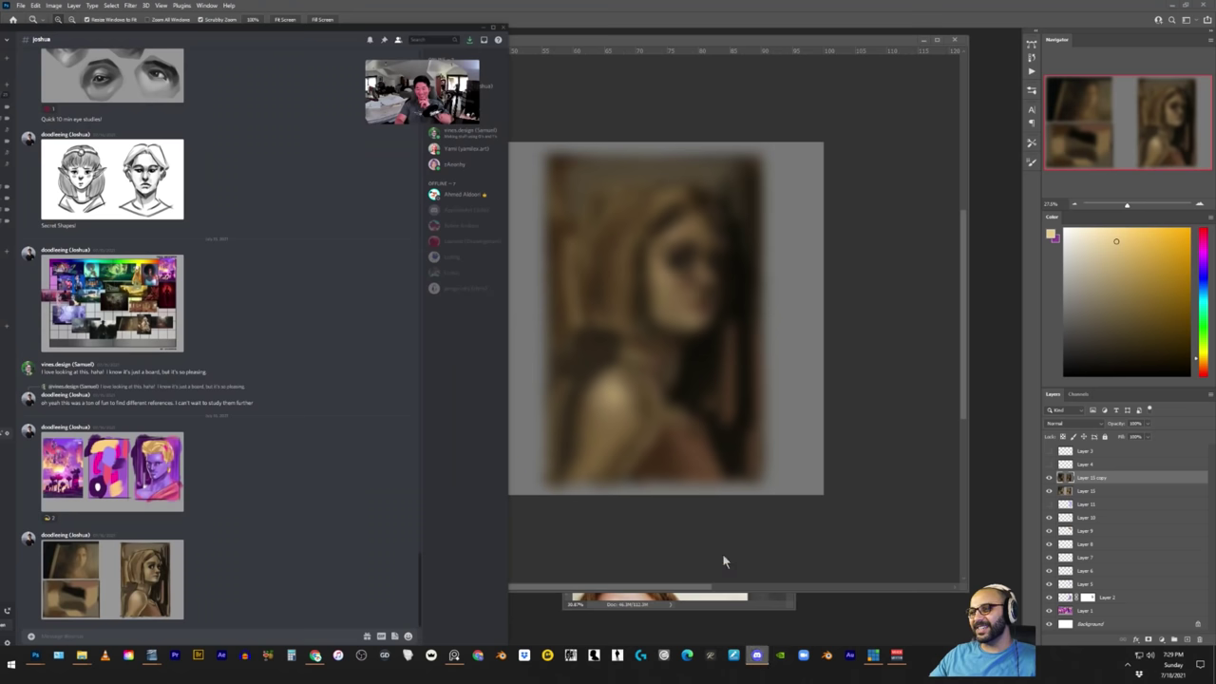
{"action": "left_click", "coordinate": [664, 368]}
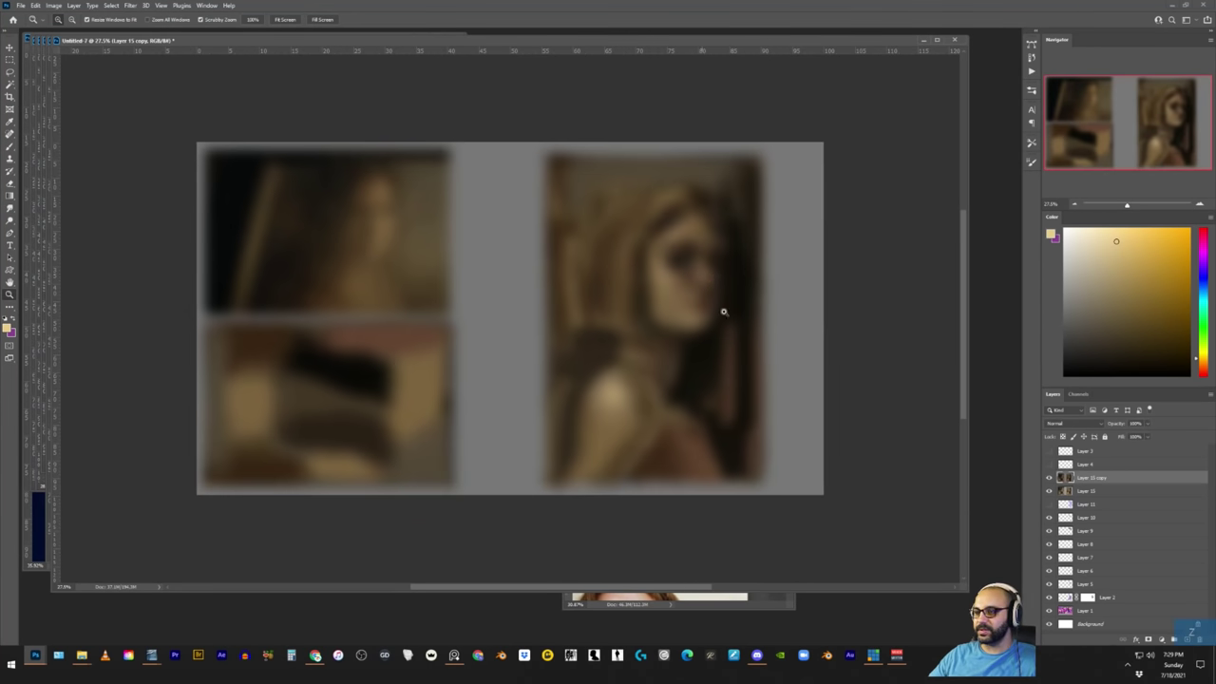
- Close the document holding the blurred portrait comparison
{"action": "left_click_drag", "start_coordinate": [723, 312], "coordinate": [695, 334]}
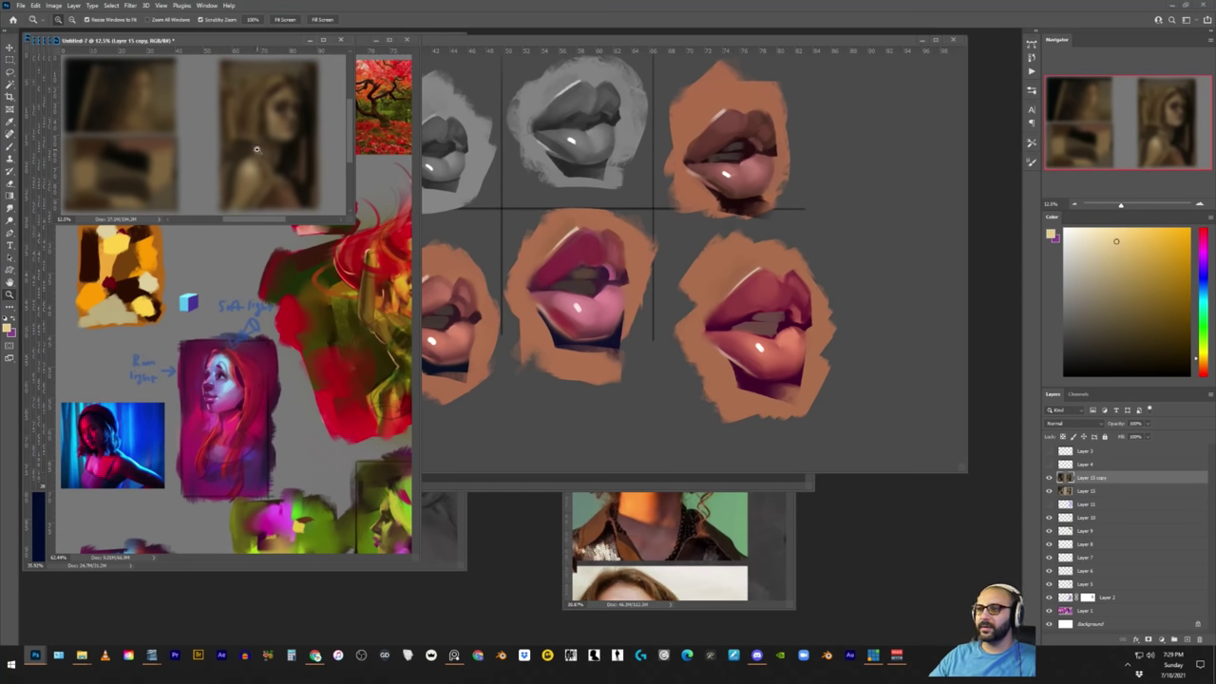
{"action": "left_click_drag", "start_coordinate": [255, 149], "coordinate": [424, 197]}
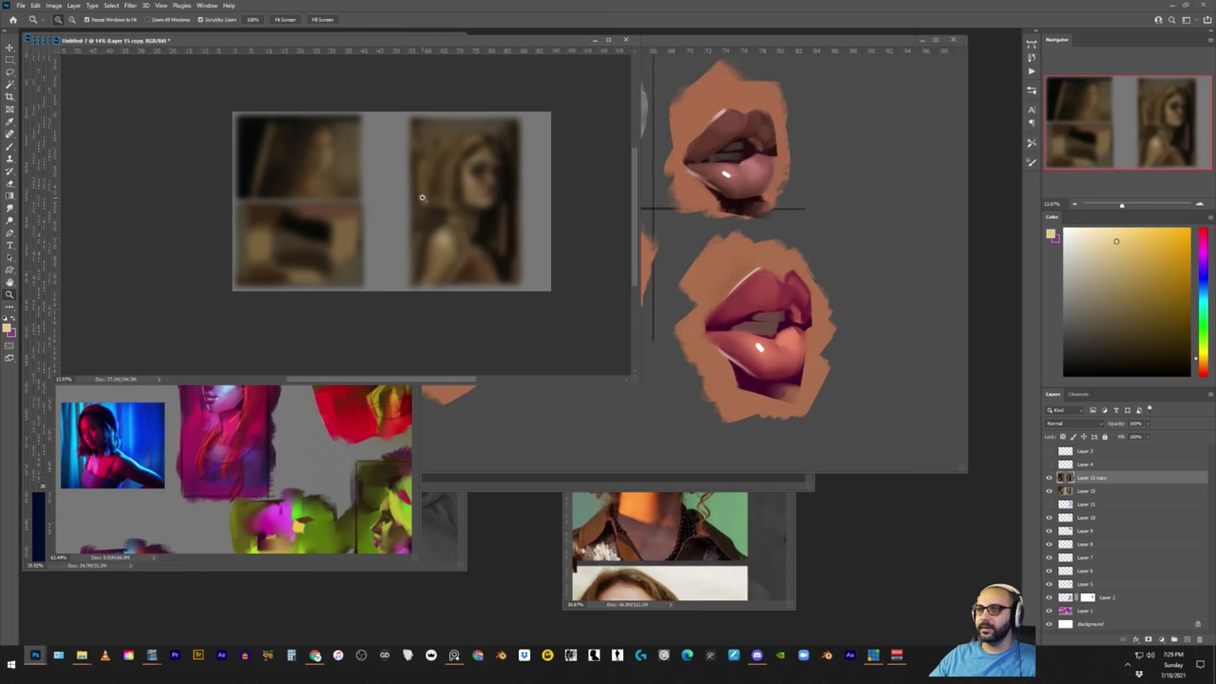
{"action": "left_click", "coordinate": [625, 39]}
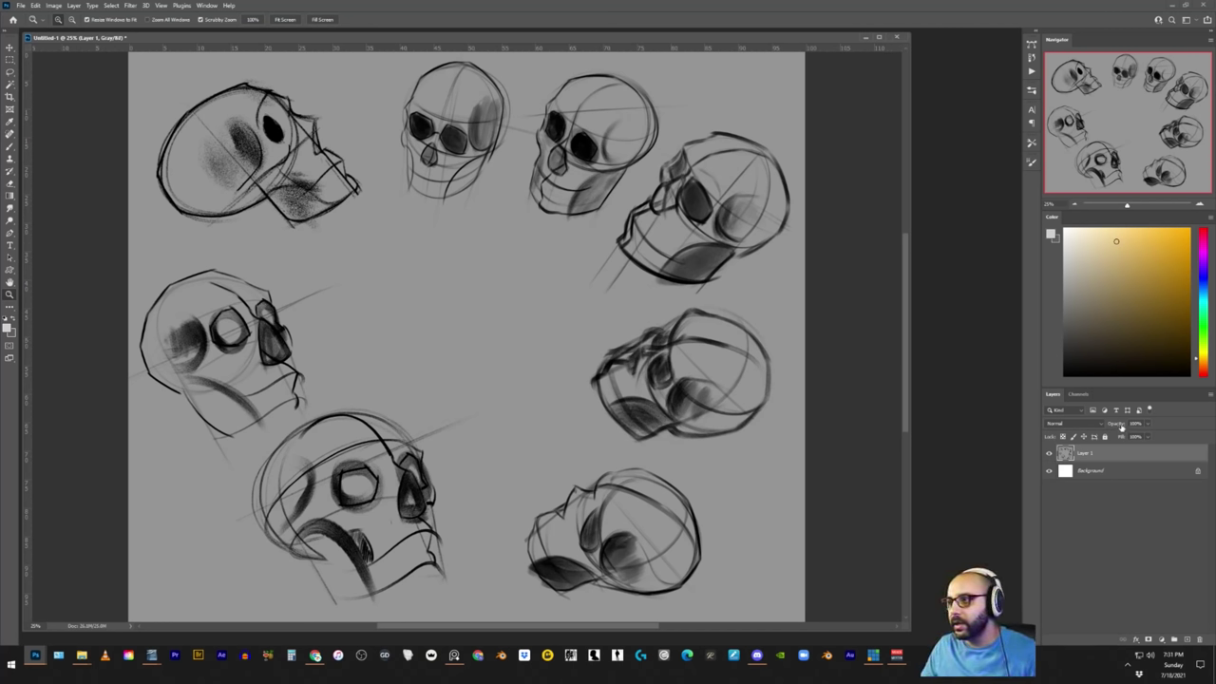
- Lower the opacity of the skull sketch layer to 60%
{"action": "left_click_drag", "start_coordinate": [1115, 427], "coordinate": [1125, 426]}
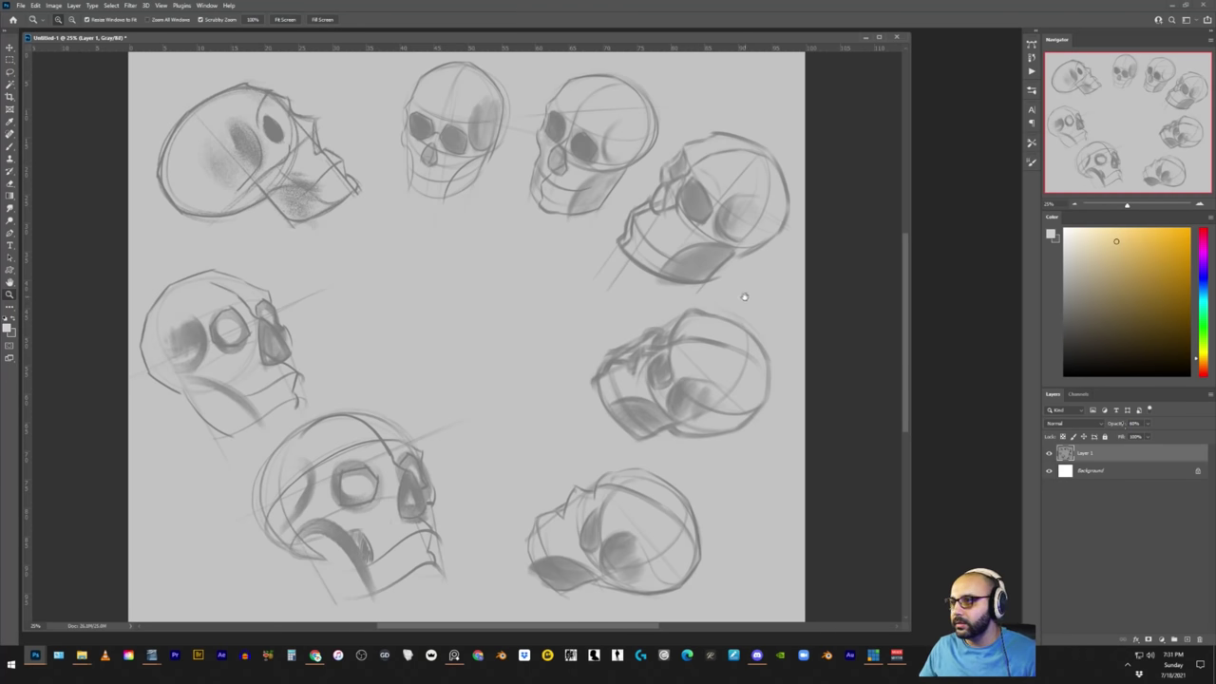
{"action": "scroll", "coordinate": [744, 297], "scroll_direction": "up", "scroll_amount": 2}
{"action": "key", "text": "q"}
{"action": "key", "text": "ctrl+w"}
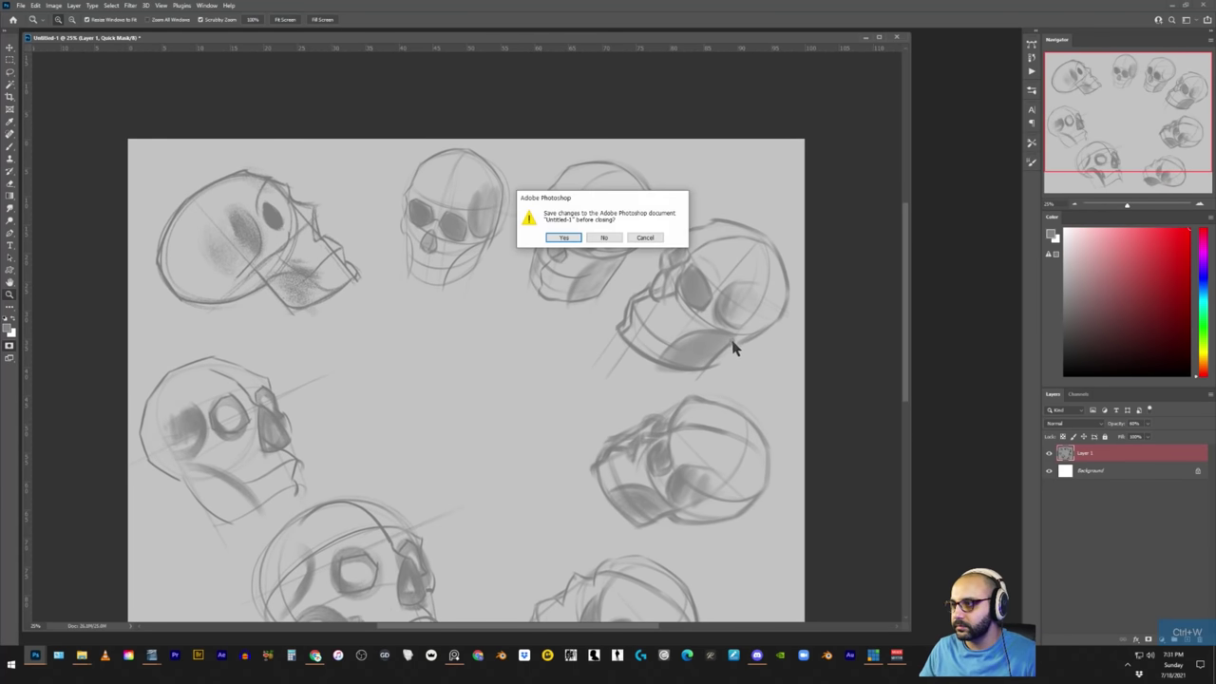
{"action": "left_click", "coordinate": [645, 237]}
{"action": "key", "text": "q"}
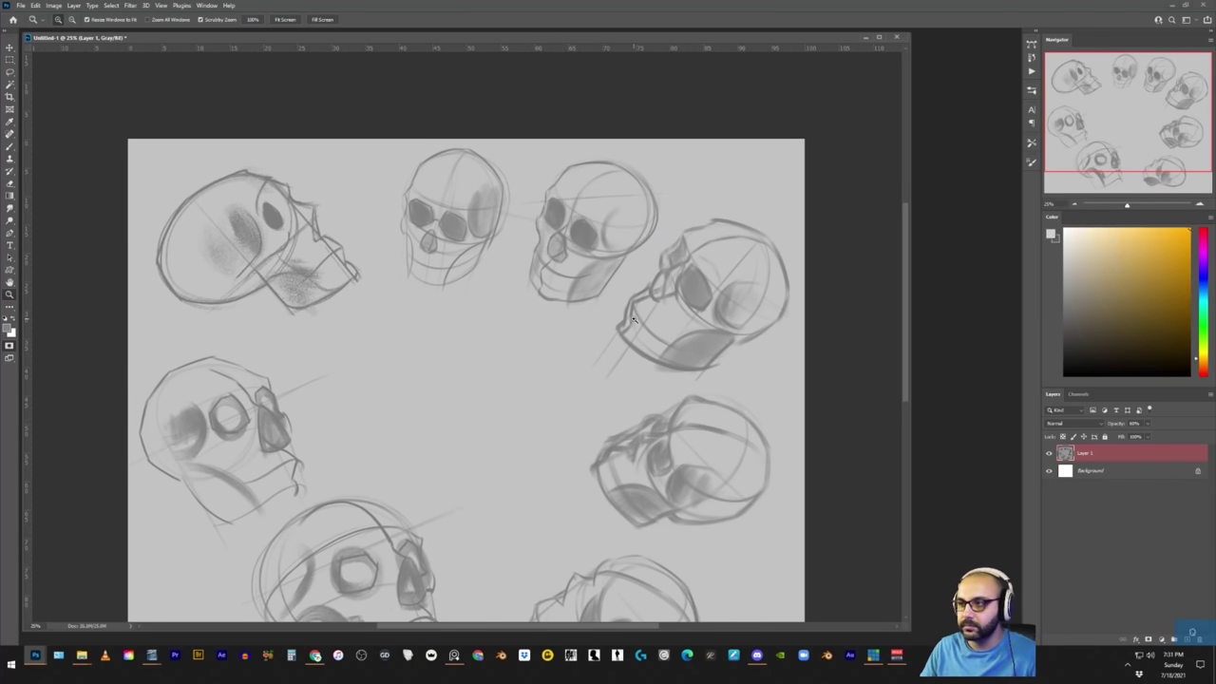
- On a new layer, mark black triangles over the faces of the two upper front-facing skulls, and delete that layer
{"action": "key", "text": "ctrl+shift+n"}
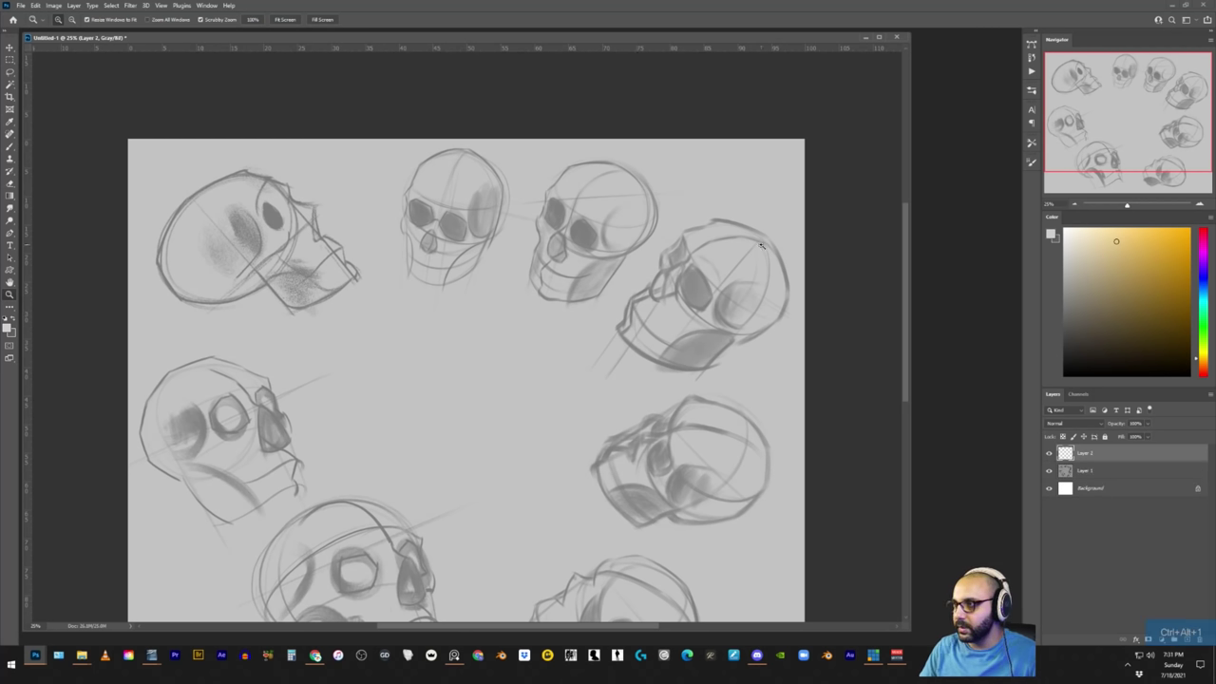
{"action": "key", "text": "b"}
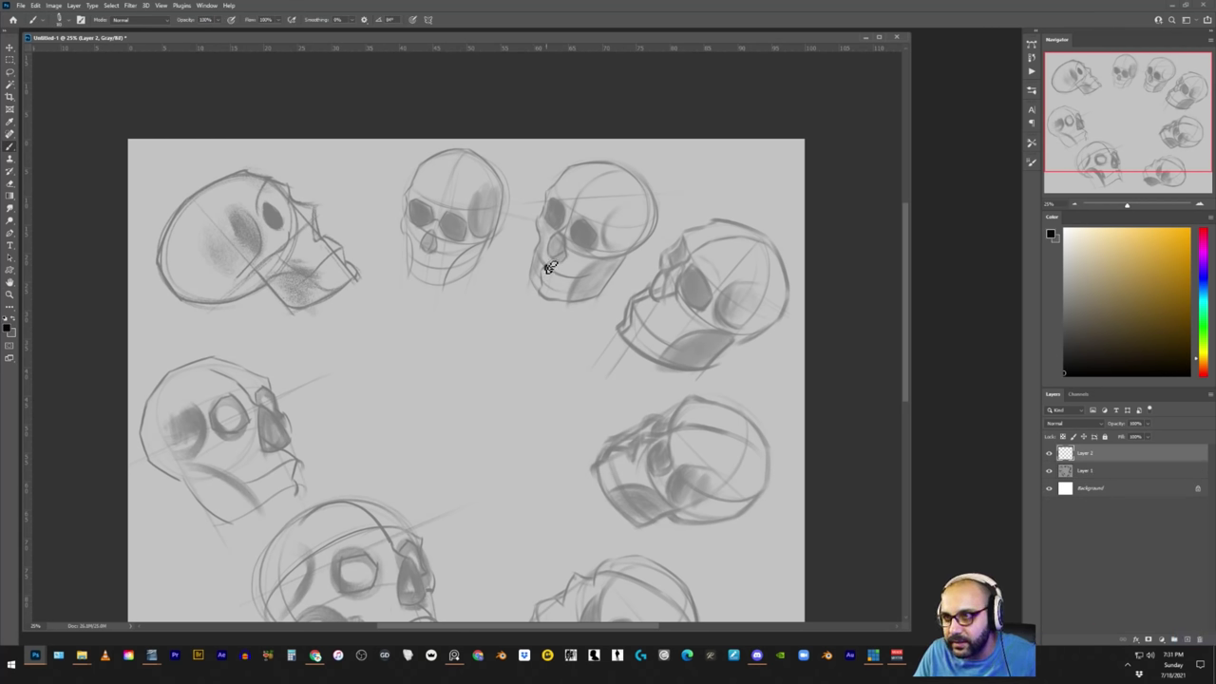
{"action": "mouse_move", "coordinate": [549, 268]}
{"action": "left_mouse_down"}
{"action": "mouse_move", "coordinate": [585, 244]}
{"action": "mouse_move", "coordinate": [545, 272]}
{"action": "left_mouse_up"}
{"action": "mouse_move", "coordinate": [424, 270]}
{"action": "left_mouse_down"}
{"action": "mouse_move", "coordinate": [450, 238]}
{"action": "mouse_move", "coordinate": [416, 266]}
{"action": "left_mouse_up"}
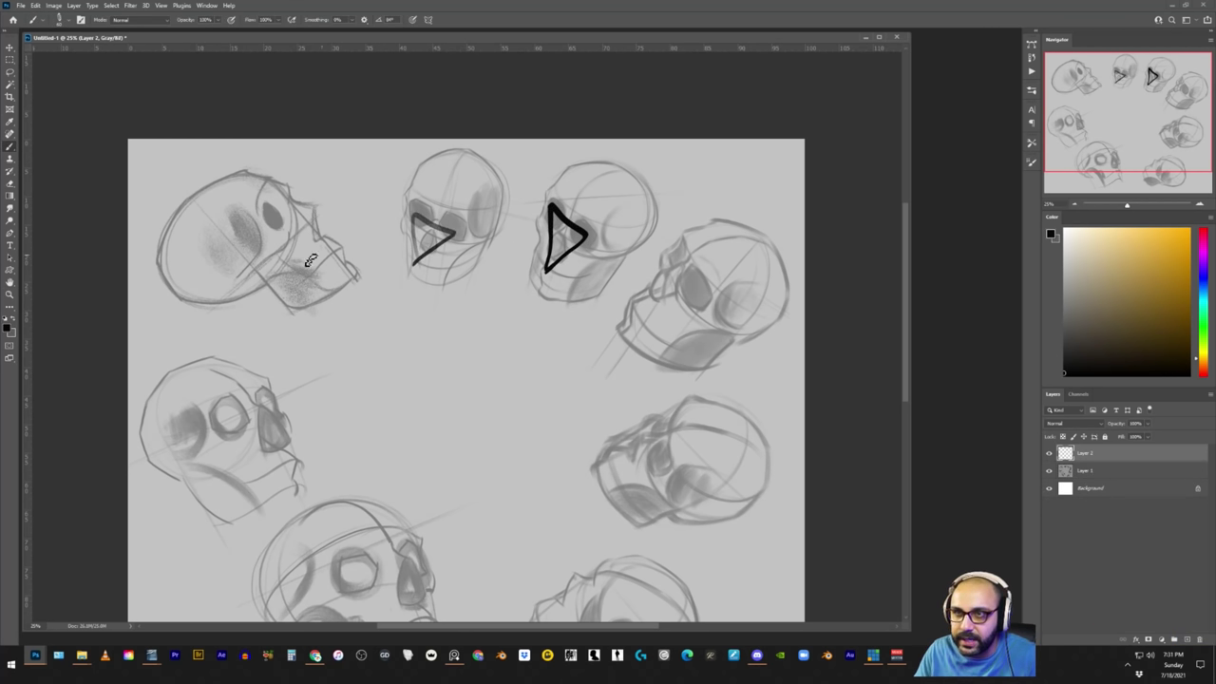
{"action": "key", "text": "Delete"}
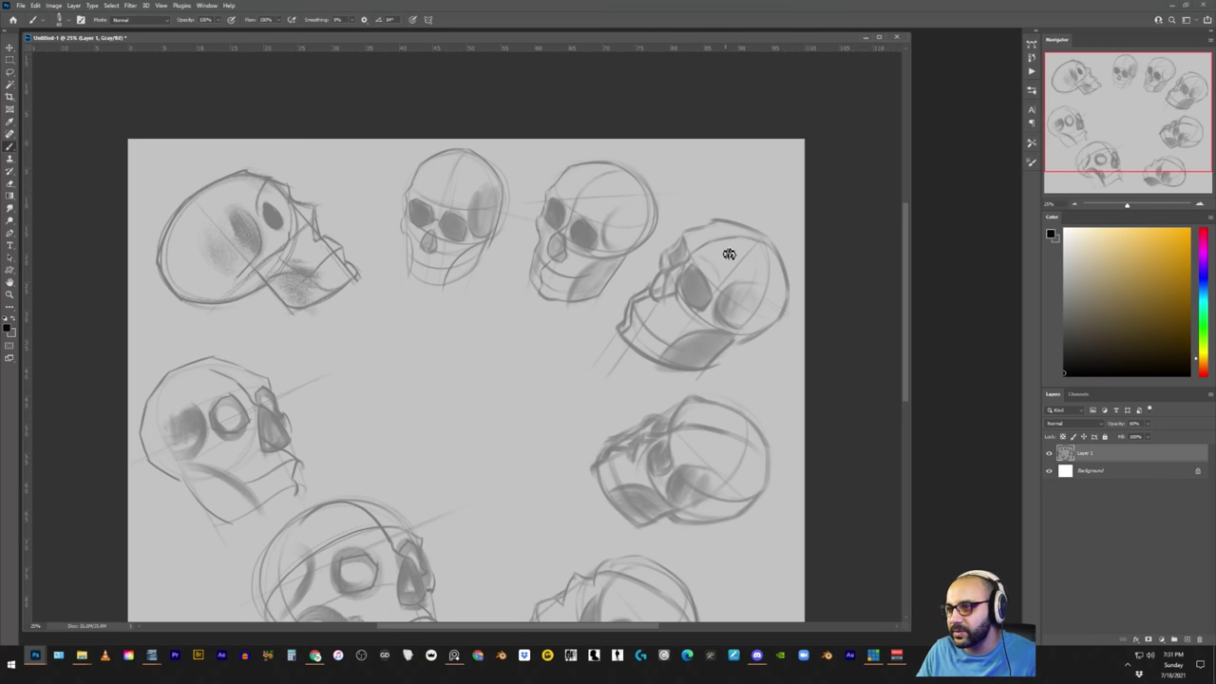
- On a new layer, paint a thick diagonal axis line across the cranium of the upper tilted profile skull
{"action": "key", "text": "z"}
{"action": "mouse_move", "coordinate": [731, 233]}
{"action": "left_mouse_down"}
{"action": "mouse_move", "coordinate": [763, 219]}
{"action": "mouse_move", "coordinate": [730, 233]}
{"action": "left_mouse_up"}
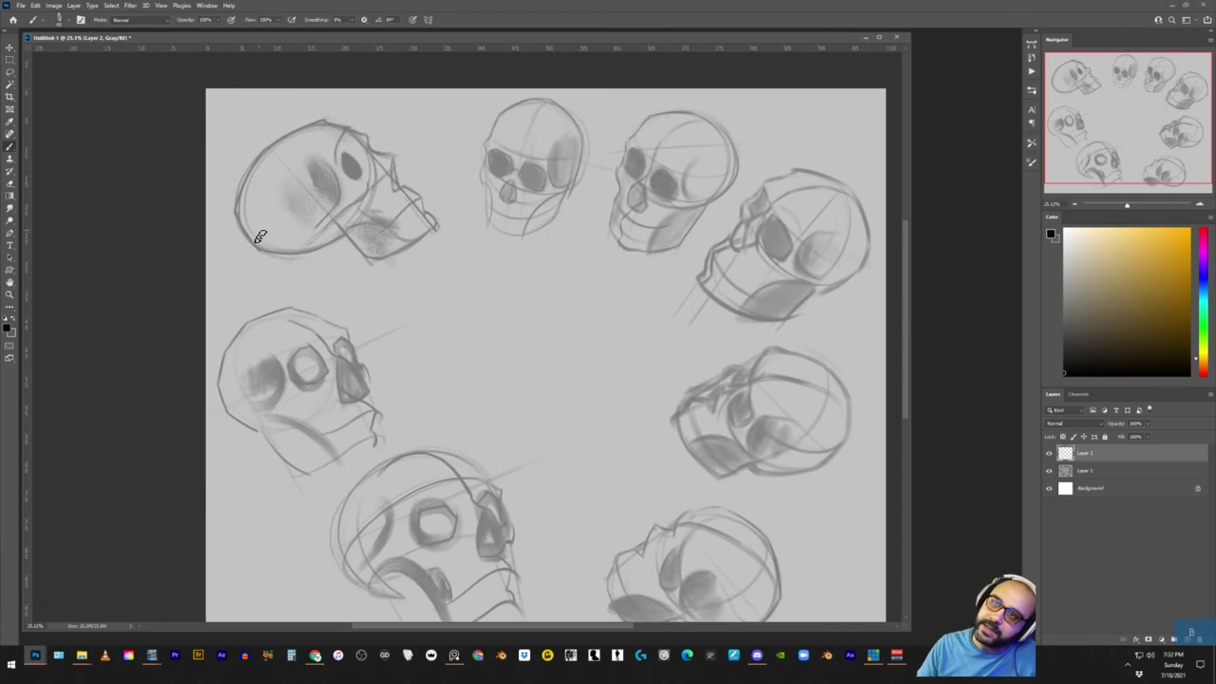
{"action": "mouse_move", "coordinate": [247, 235]}
{"action": "left_mouse_down"}
{"action": "mouse_move", "coordinate": [376, 146]}
{"action": "mouse_move", "coordinate": [240, 243]}
{"action": "left_mouse_up"}
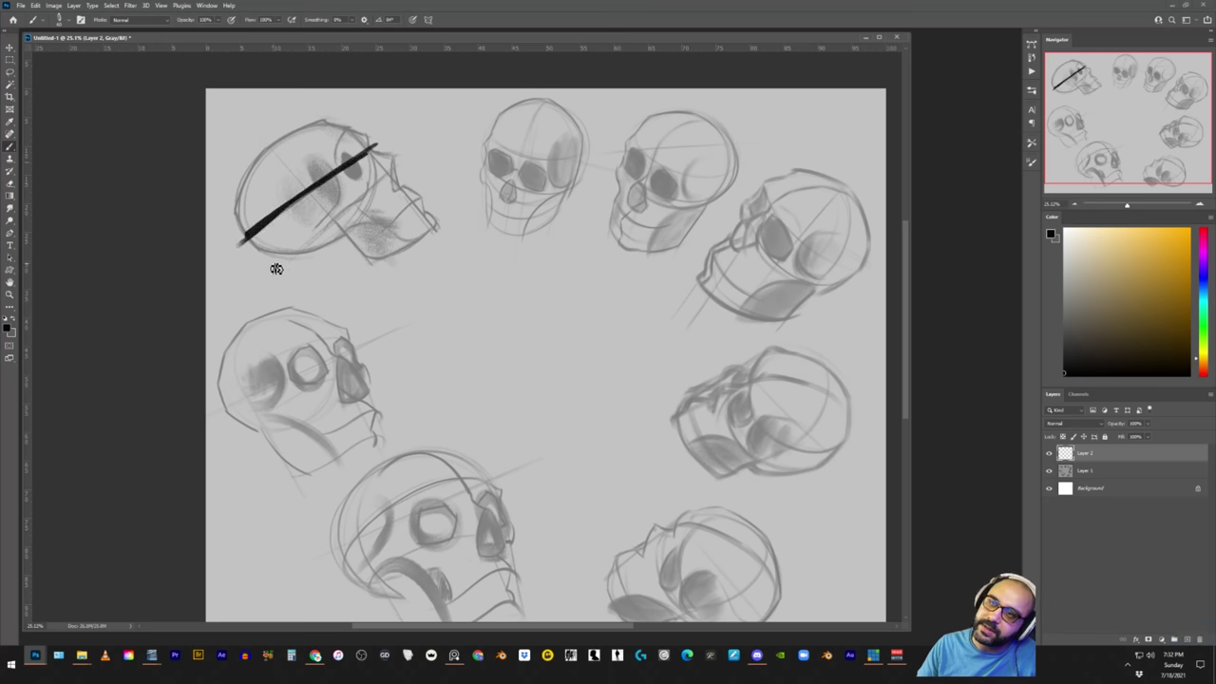
{"action": "left_click_drag", "start_coordinate": [368, 214], "coordinate": [371, 209]}
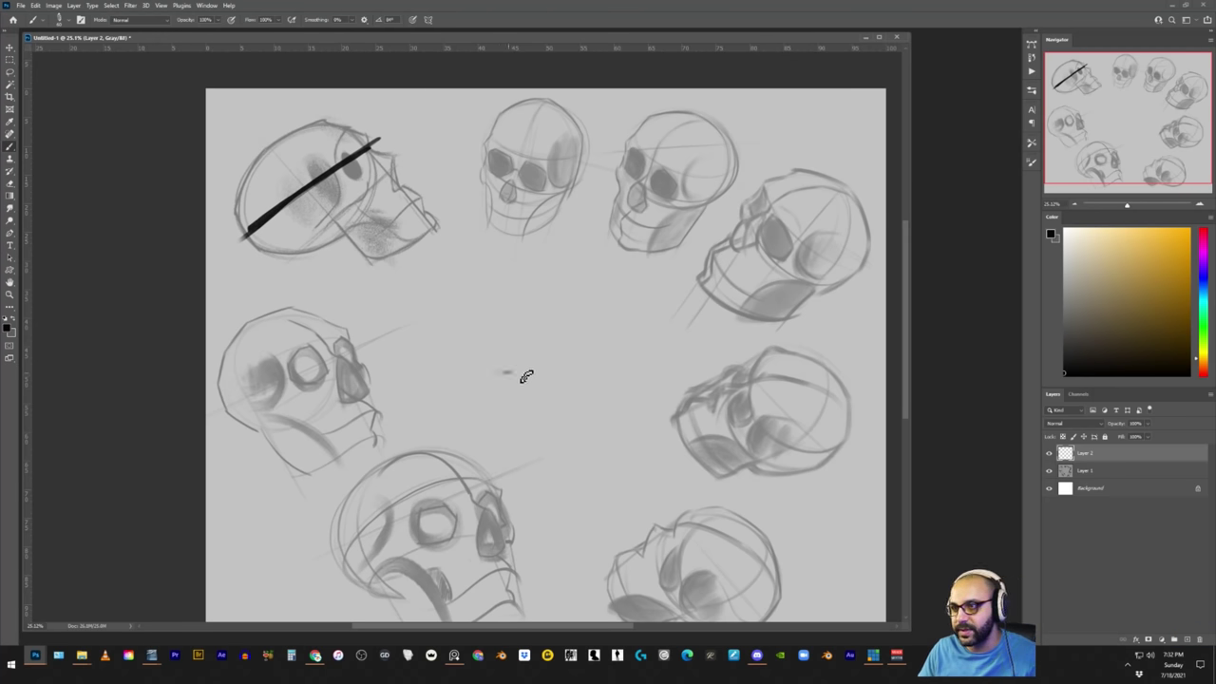
- Sketch a profile skull in the empty centre with a horizontal eye line, a vertical face line and the nose, mouth and jaw marks
{"action": "left_click_drag", "start_coordinate": [526, 376], "coordinate": [623, 363]}
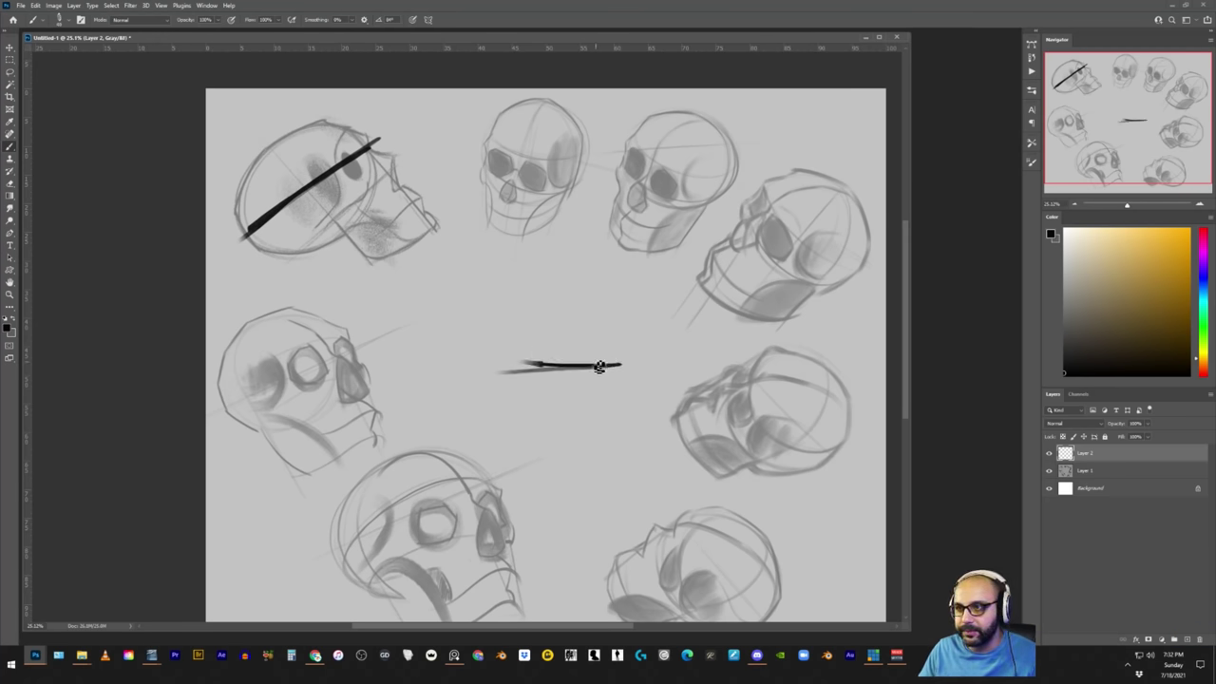
{"action": "left_click_drag", "start_coordinate": [615, 276], "coordinate": [627, 482]}
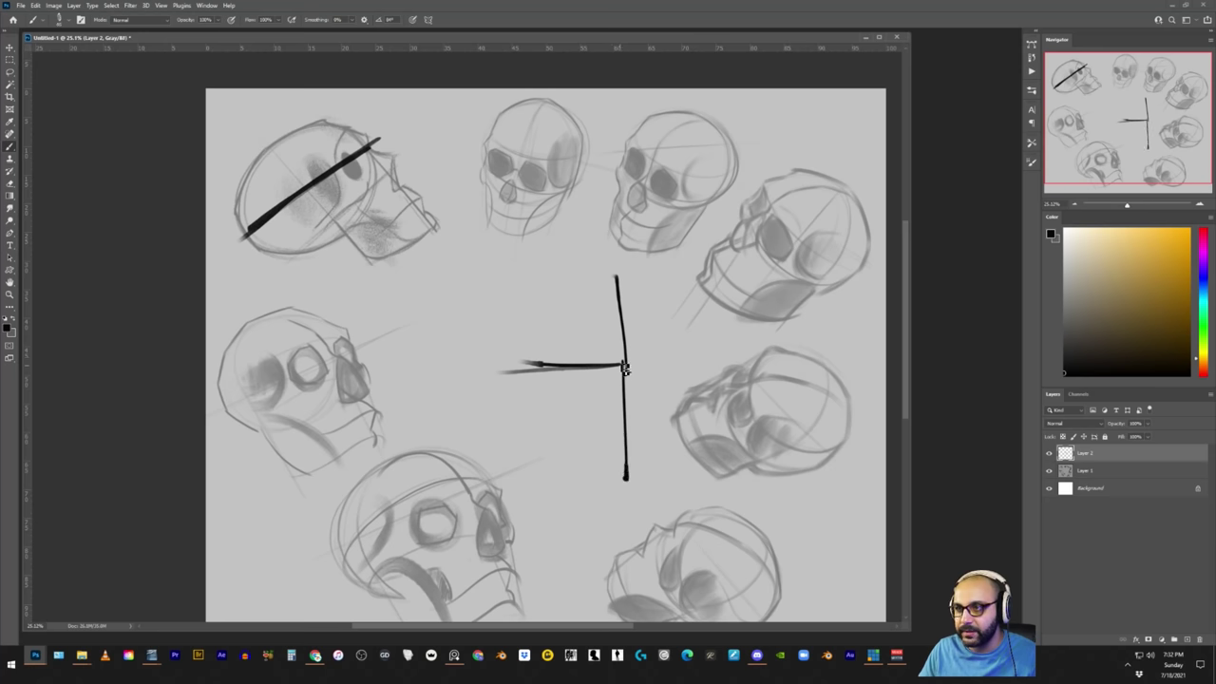
{"action": "left_click_drag", "start_coordinate": [624, 349], "coordinate": [612, 379]}
{"action": "mouse_move", "coordinate": [635, 380]}
{"action": "left_mouse_down"}
{"action": "mouse_move", "coordinate": [649, 462]}
{"action": "mouse_move", "coordinate": [581, 458]}
{"action": "left_mouse_up"}
{"action": "left_click_drag", "start_coordinate": [557, 418], "coordinate": [569, 454]}
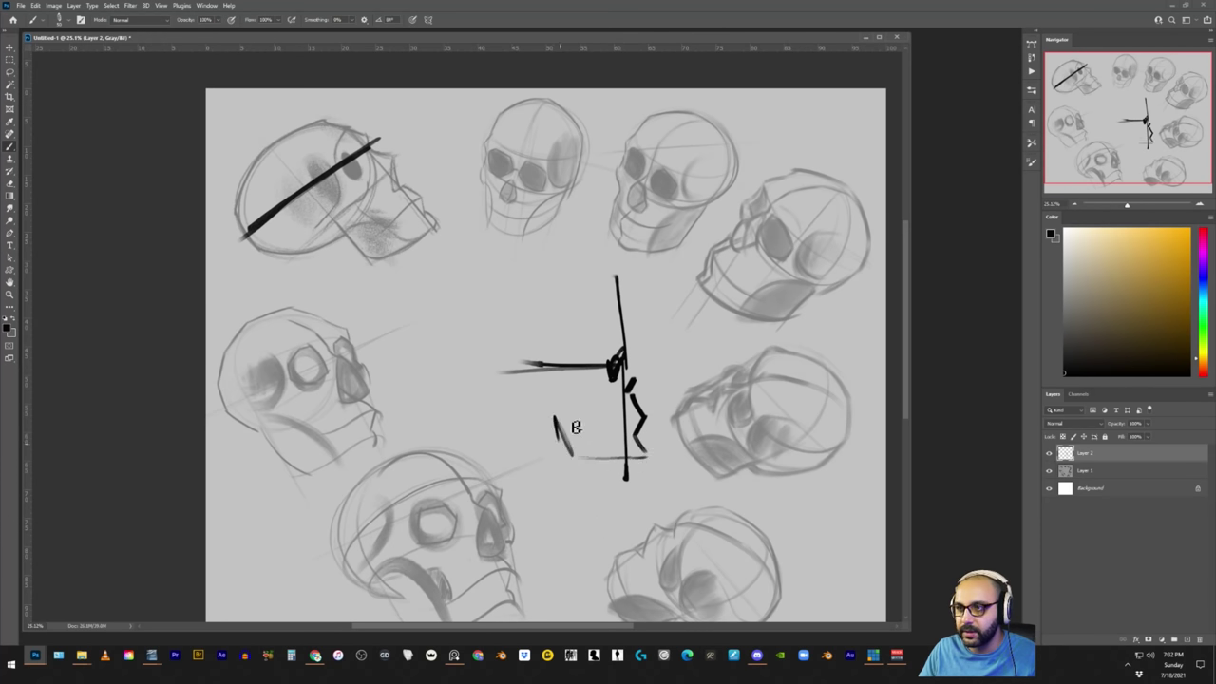
- On a new layer, add two stacked measuring boxes beside the face line and outline the profile skull's cranium and back of the jaw
{"action": "key", "text": "ctrl+alt+shift+n"}
{"action": "mouse_move", "coordinate": [635, 362]}
{"action": "left_mouse_down"}
{"action": "mouse_move", "coordinate": [690, 461]}
{"action": "mouse_move", "coordinate": [655, 458]}
{"action": "mouse_move", "coordinate": [684, 443]}
{"action": "mouse_move", "coordinate": [682, 350]}
{"action": "mouse_move", "coordinate": [581, 288]}
{"action": "mouse_move", "coordinate": [538, 275]}
{"action": "mouse_move", "coordinate": [494, 291]}
{"action": "left_mouse_up"}
{"action": "mouse_move", "coordinate": [620, 277]}
{"action": "left_mouse_down"}
{"action": "mouse_move", "coordinate": [517, 289]}
{"action": "mouse_move", "coordinate": [473, 328]}
{"action": "mouse_move", "coordinate": [471, 363]}
{"action": "mouse_move", "coordinate": [501, 402]}
{"action": "mouse_move", "coordinate": [537, 411]}
{"action": "mouse_move", "coordinate": [485, 408]}
{"action": "mouse_move", "coordinate": [528, 391]}
{"action": "left_mouse_up"}
{"action": "left_click_drag", "start_coordinate": [540, 400], "coordinate": [567, 434]}
- Enlarge the brush and block in dark shapes for the cheekbone, eye area and jaw of the profile skull
{"action": "key", "text": "bracketright"}
{"action": "key", "text": "bracketright"}
{"action": "key", "text": "bracketright"}
{"action": "key", "text": "bracketright"}
{"action": "key", "text": "bracketright"}
{"action": "key", "text": "bracketright"}
{"action": "key", "text": "bracketright"}
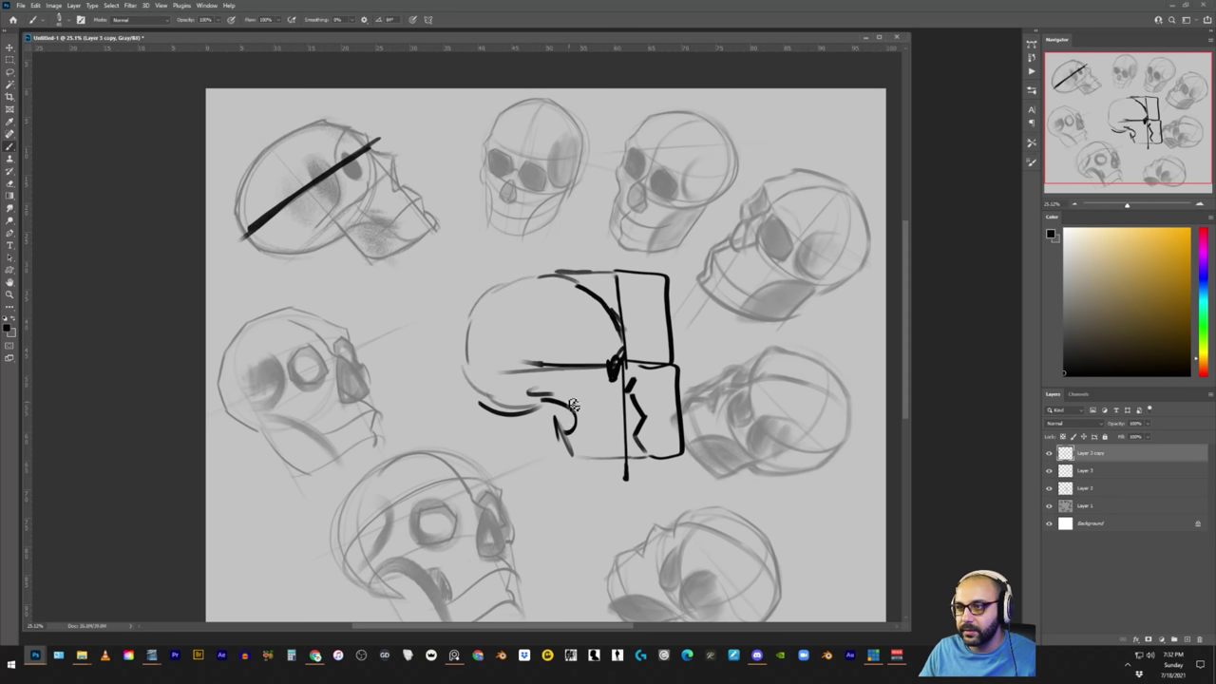
{"action": "left_click_drag", "start_coordinate": [555, 377], "coordinate": [577, 371]}
{"action": "left_click_drag", "start_coordinate": [585, 351], "coordinate": [582, 374]}
{"action": "left_click_drag", "start_coordinate": [576, 328], "coordinate": [550, 367]}
{"action": "mouse_move", "coordinate": [570, 421]}
{"action": "left_mouse_down"}
{"action": "mouse_move", "coordinate": [576, 465]}
{"action": "mouse_move", "coordinate": [620, 463]}
{"action": "left_mouse_up"}
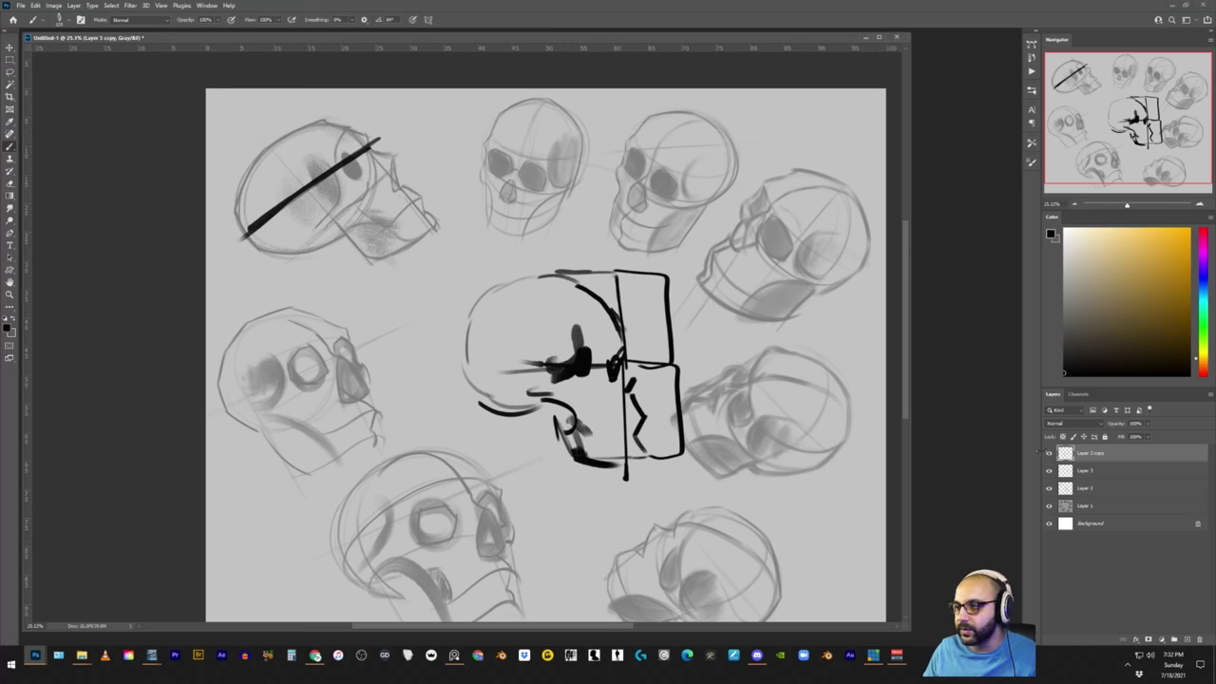
- Merge the profile skull layers into Layer 2 and hide it
{"action": "key", "text": "ctrl+e"}
{"action": "left_click", "coordinate": [1049, 470]}
{"action": "left_click", "coordinate": [1049, 453]}
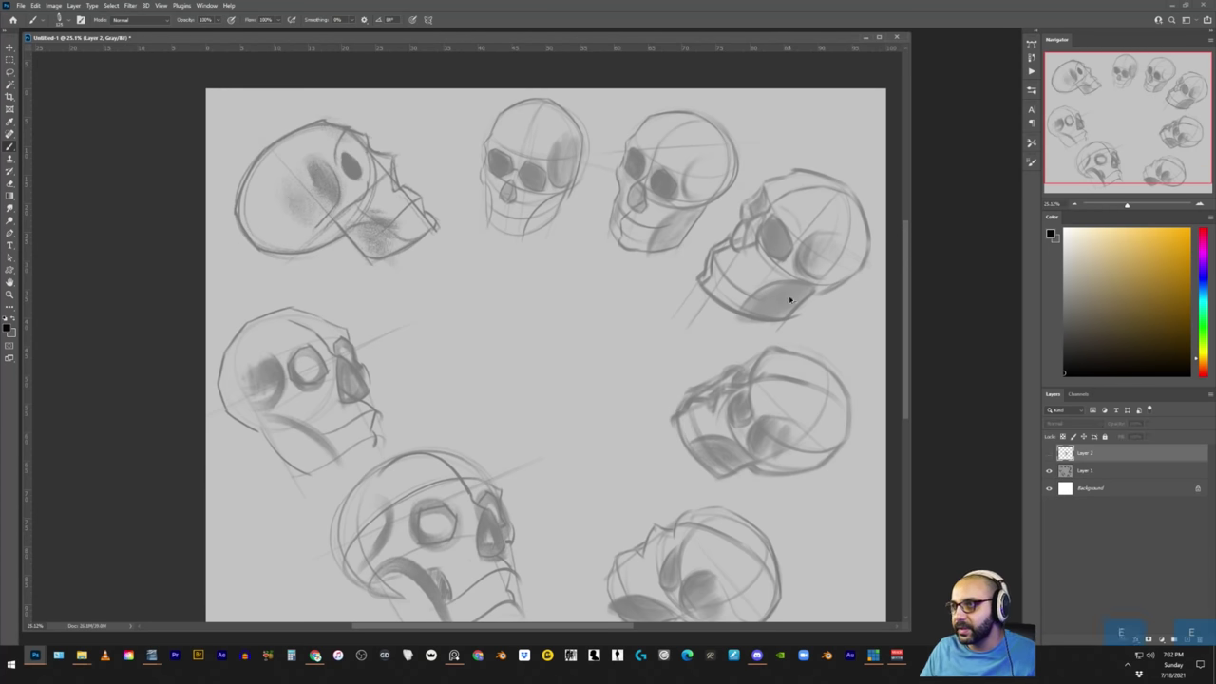
- On a new layer, draw a capped measuring line from brow to chin on the three-quarter skull
{"action": "key", "text": "z"}
{"action": "left_click_drag", "start_coordinate": [726, 121], "coordinate": [754, 117]}
{"action": "key", "text": "b"}
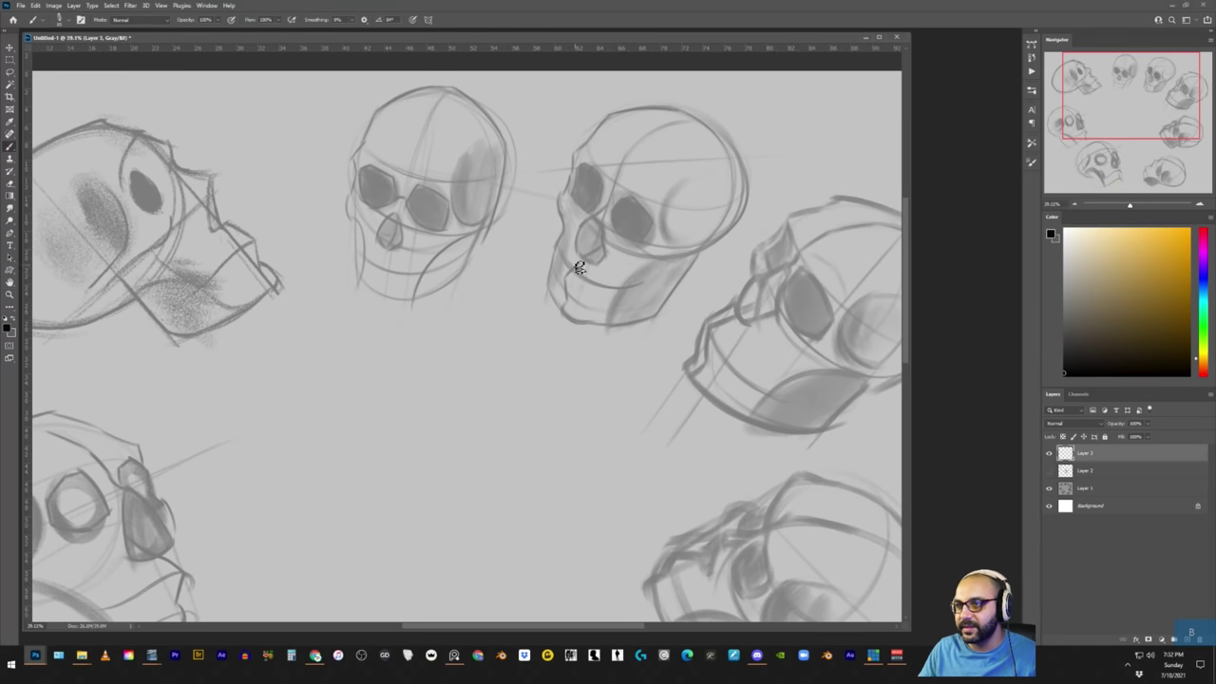
{"action": "left_click_drag", "start_coordinate": [567, 309], "coordinate": [618, 187]}
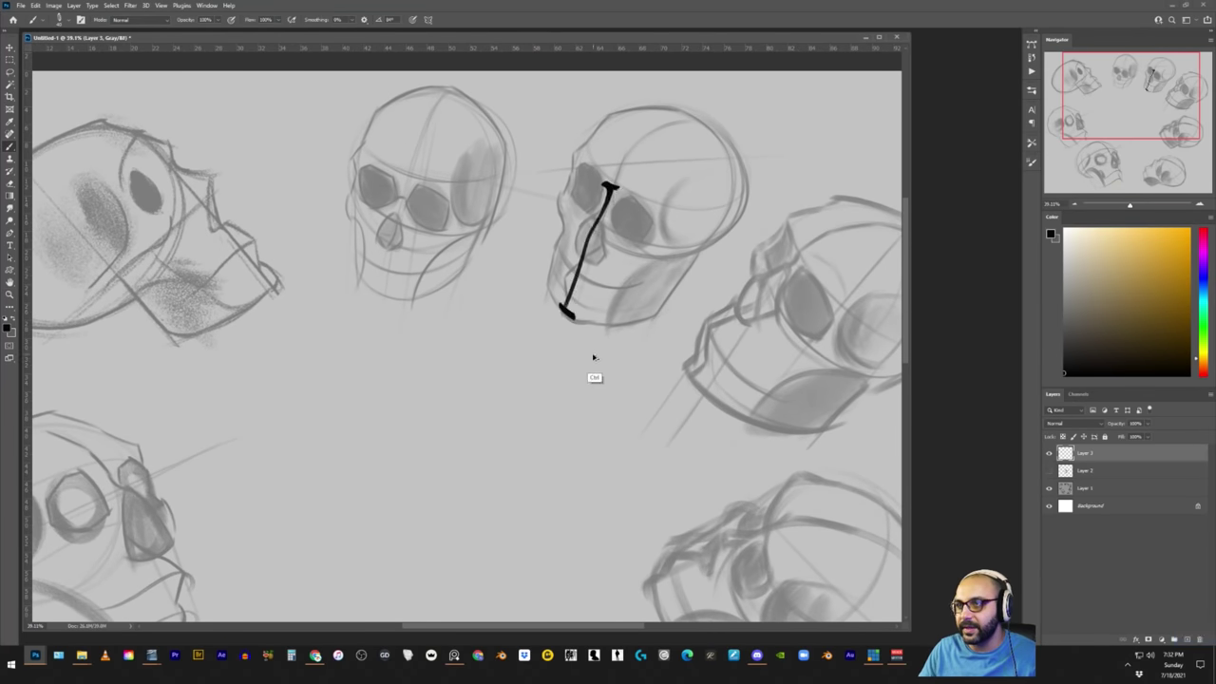
- Erase the duplicated measuring line, merge the copy down and shorten the original to end between the eye sockets
{"action": "mouse_move", "coordinate": [587, 355]}
{"action": "left_mouse_down"}
{"action": "mouse_move", "coordinate": [633, 228]}
{"action": "mouse_move", "coordinate": [614, 362]}
{"action": "left_mouse_up"}
{"action": "key", "text": "e"}
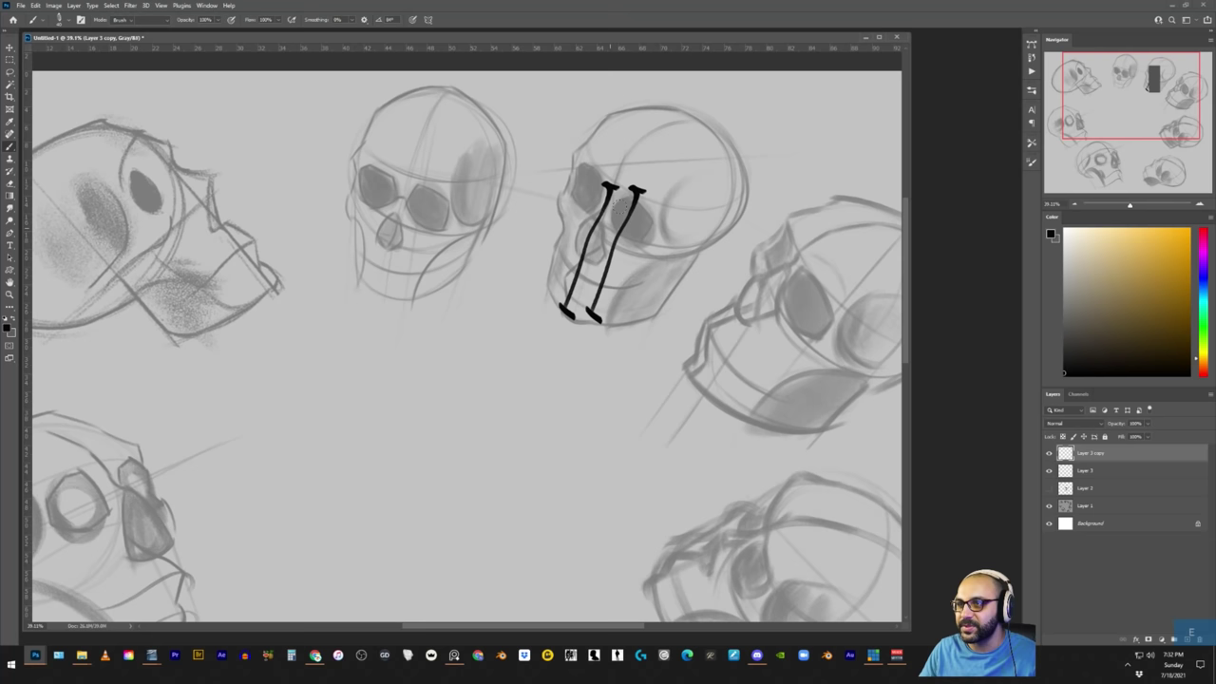
{"action": "mouse_move", "coordinate": [622, 209]}
{"action": "left_mouse_down"}
{"action": "mouse_move", "coordinate": [593, 309]}
{"action": "mouse_move", "coordinate": [613, 243]}
{"action": "left_mouse_up"}
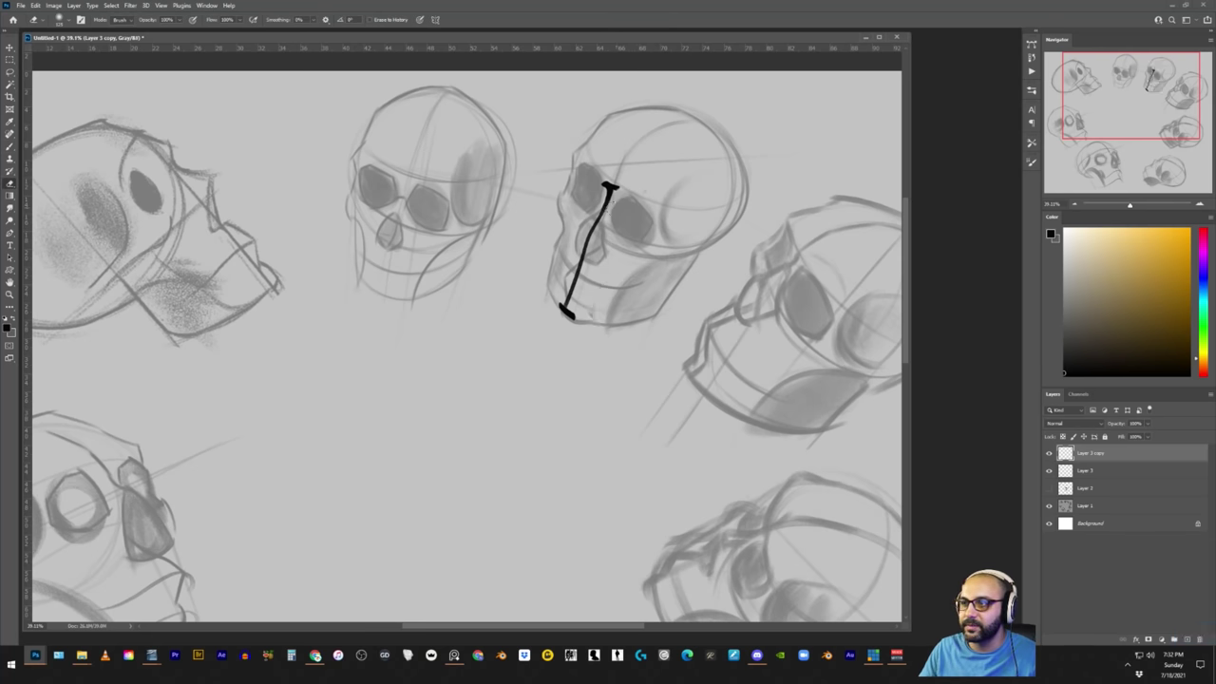
{"action": "key", "text": "ctrl+e"}
{"action": "key", "text": "b"}
{"action": "left_click_drag", "start_coordinate": [618, 195], "coordinate": [609, 218]}
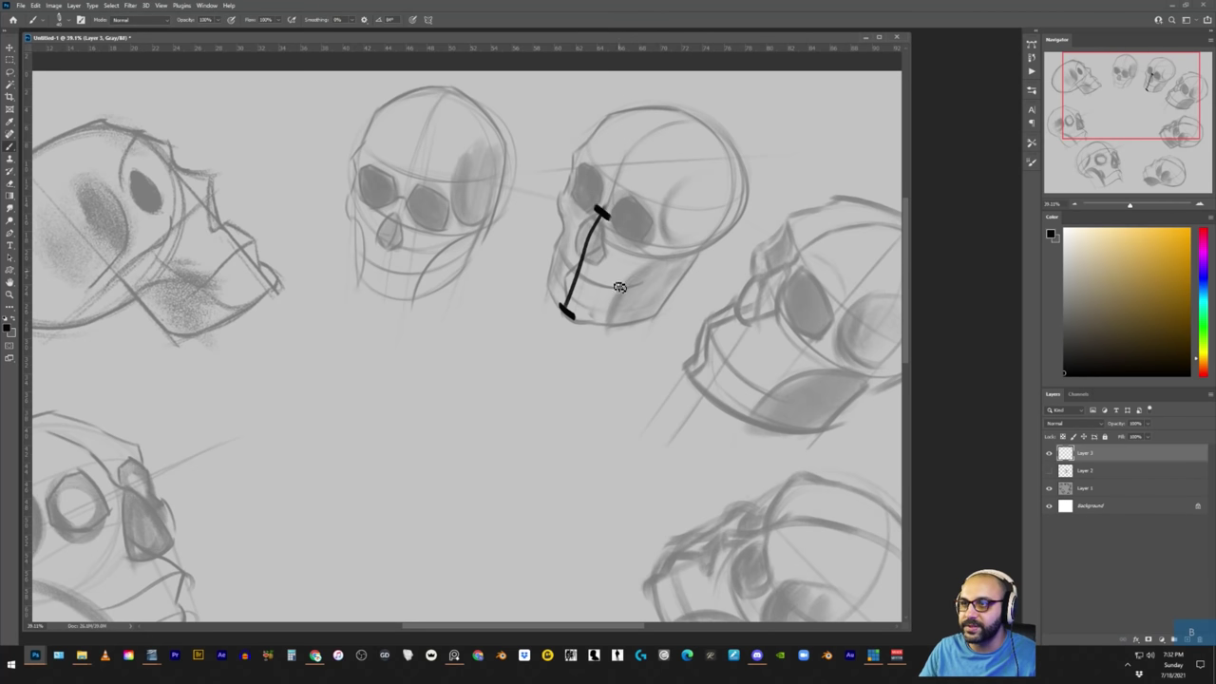
- Extend the measurement with a matching line up past the crown, and sketch an angled guide with a small grid beneath it
{"action": "mouse_move", "coordinate": [587, 369]}
{"action": "left_mouse_down"}
{"action": "mouse_move", "coordinate": [627, 251]}
{"action": "mouse_move", "coordinate": [622, 228]}
{"action": "left_mouse_up"}
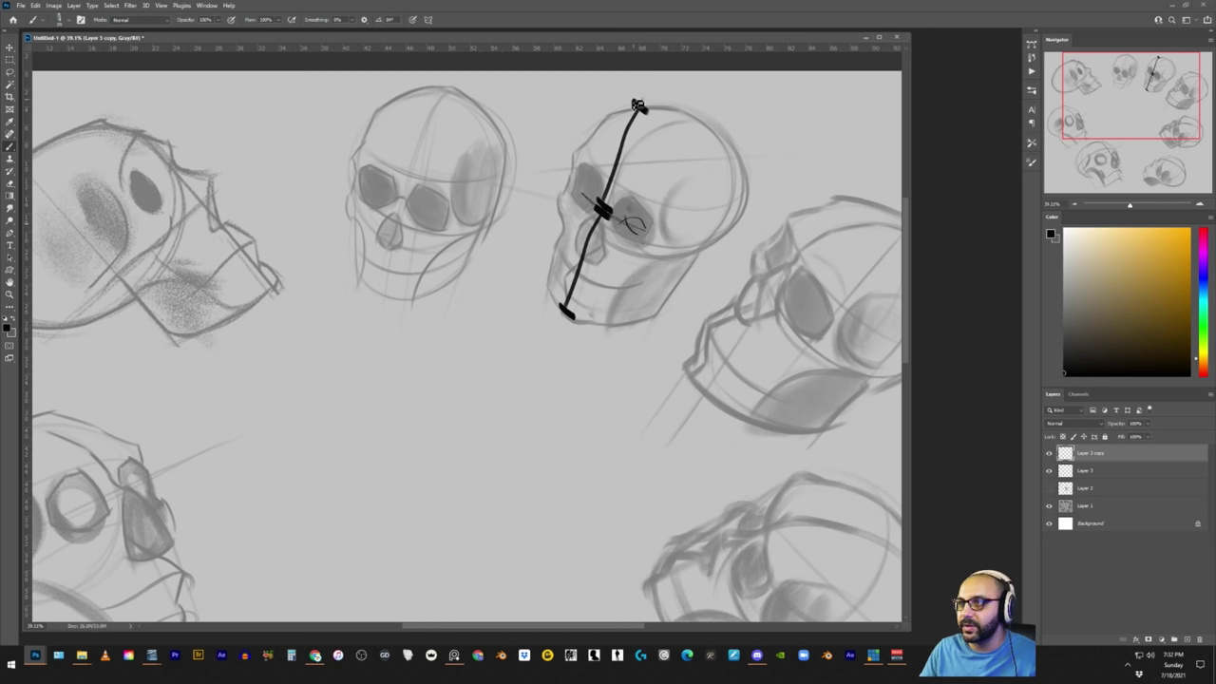
{"action": "left_click_drag", "start_coordinate": [633, 99], "coordinate": [751, 83]}
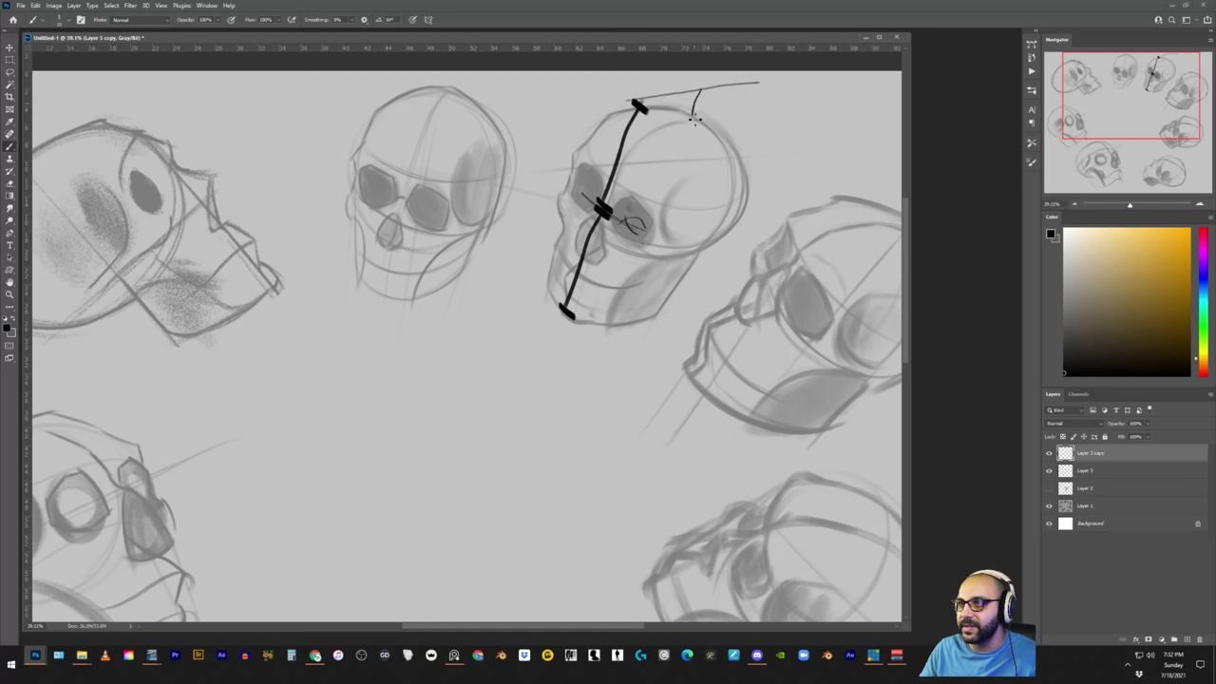
{"action": "mouse_move", "coordinate": [685, 107]}
{"action": "left_mouse_down"}
{"action": "mouse_move", "coordinate": [708, 102]}
{"action": "mouse_move", "coordinate": [706, 113]}
{"action": "left_mouse_up"}
{"action": "mouse_move", "coordinate": [685, 94]}
{"action": "left_mouse_down"}
{"action": "mouse_move", "coordinate": [682, 119]}
{"action": "mouse_move", "coordinate": [706, 117]}
{"action": "left_mouse_up"}
- Delete the layer holding the measuring lines and grid over the three-quarter skull
{"action": "key", "text": "ctrl+z"}
{"action": "key", "text": "ctrl+z"}
{"action": "key", "text": "ctrl+z"}
{"action": "key", "text": "ctrl+z"}
{"action": "key", "text": "ctrl+z"}
{"action": "key", "text": "ctrl+z"}
{"action": "key", "text": "ctrl+z"}
{"action": "key", "text": "ctrl+z"}
{"action": "key", "text": "ctrl+z"}
{"action": "key", "text": "ctrl+z"}
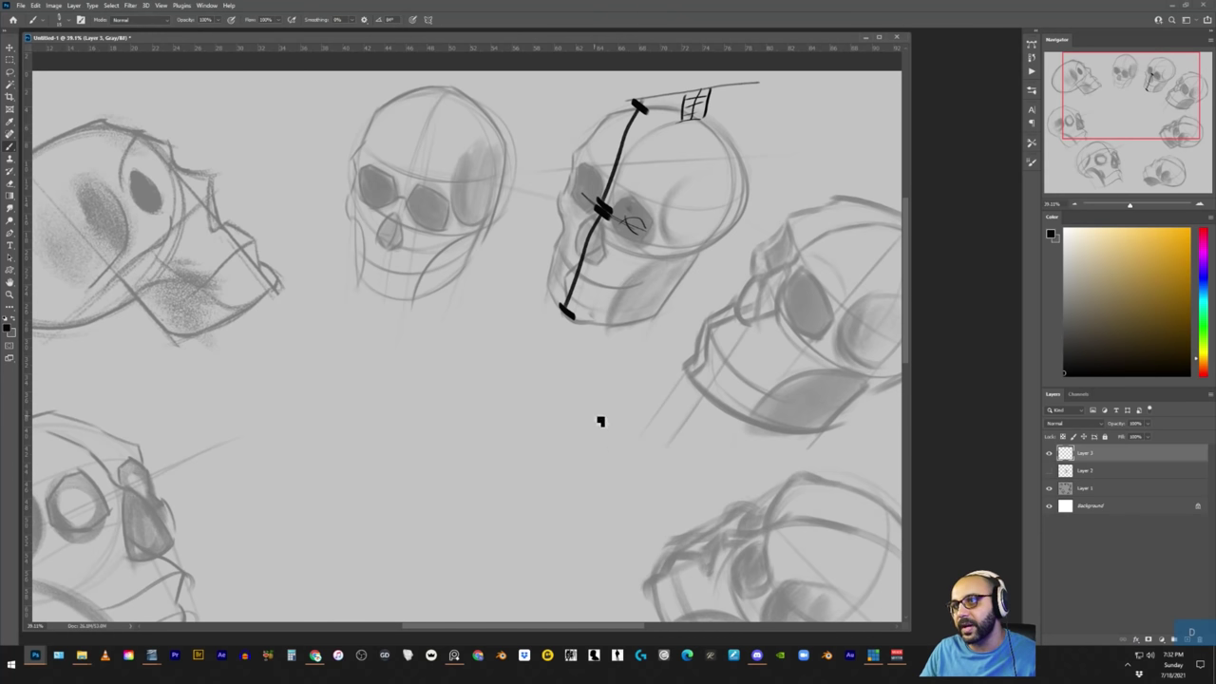
{"action": "key", "text": "ctrl+shift+z"}
{"action": "key", "text": "ctrl+z"}
{"action": "key", "text": "Delete"}
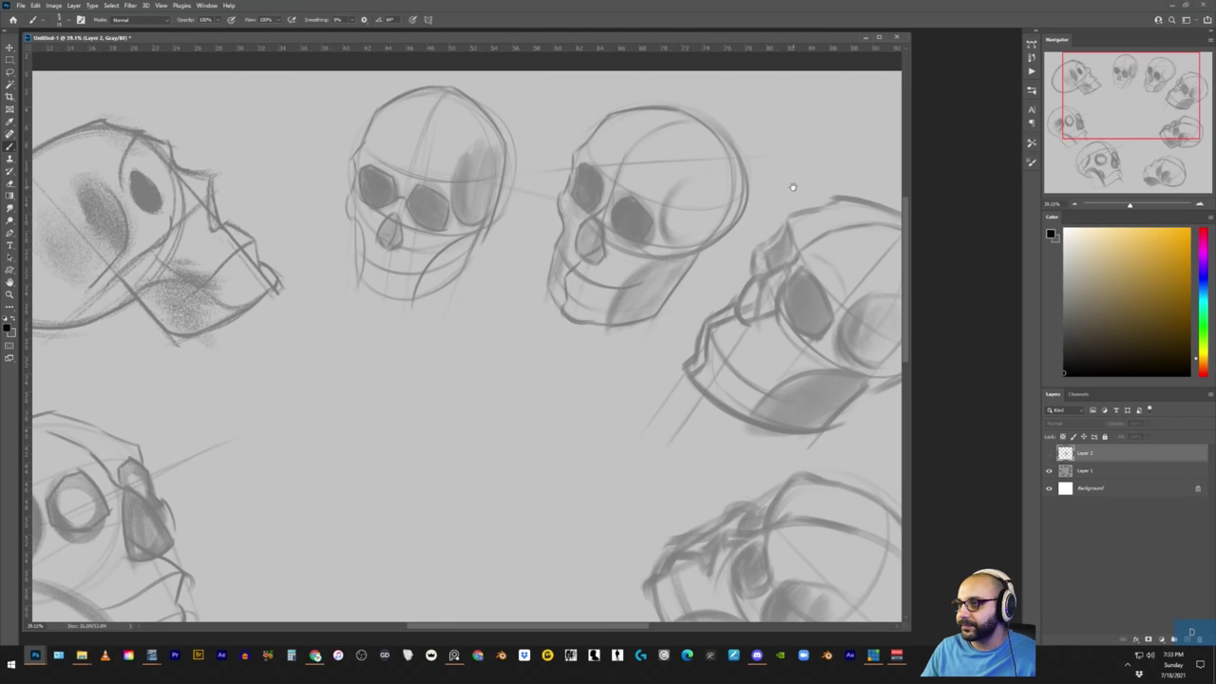
- On a new layer, draw a larger cranium with curved centre and brow contours over the three-quarter skull
{"action": "left_click_drag", "start_coordinate": [792, 187], "coordinate": [634, 236]}
{"action": "key", "text": "ctrl+shift+alt+n"}
{"action": "mouse_move", "coordinate": [462, 232]}
{"action": "left_mouse_down"}
{"action": "mouse_move", "coordinate": [496, 162]}
{"action": "mouse_move", "coordinate": [551, 130]}
{"action": "mouse_move", "coordinate": [593, 143]}
{"action": "mouse_move", "coordinate": [608, 202]}
{"action": "left_mouse_up"}
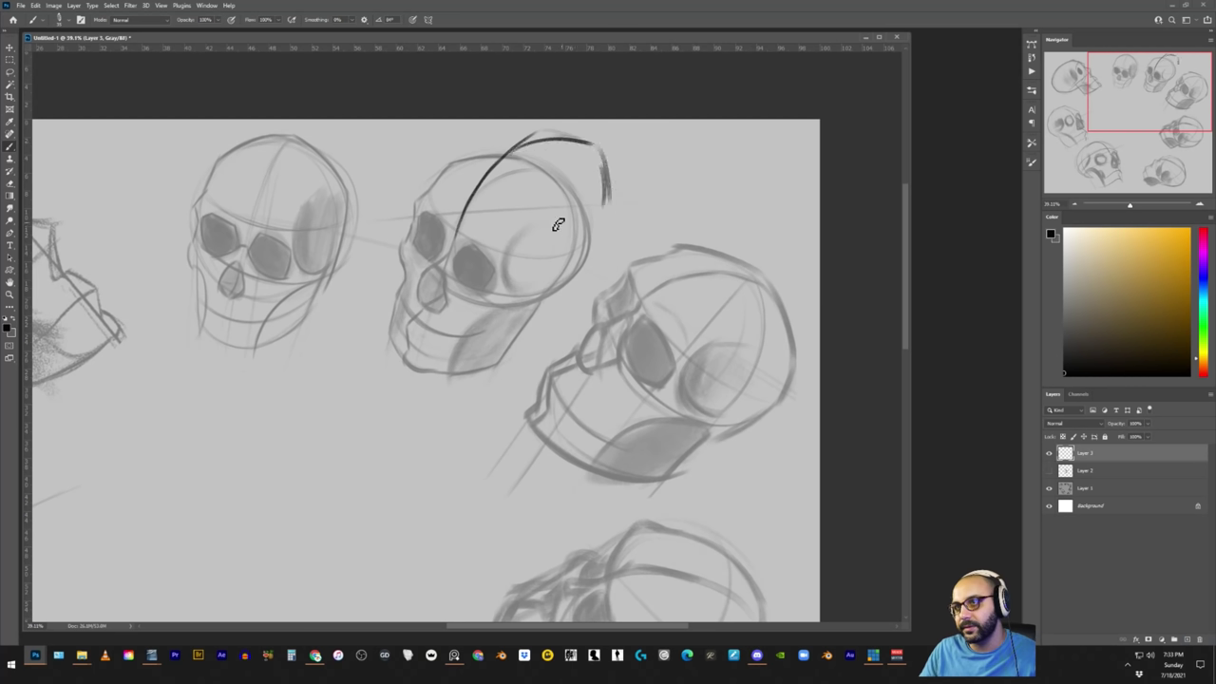
{"action": "mouse_move", "coordinate": [425, 211]}
{"action": "left_mouse_down"}
{"action": "mouse_move", "coordinate": [578, 253]}
{"action": "mouse_move", "coordinate": [617, 209]}
{"action": "left_mouse_up"}
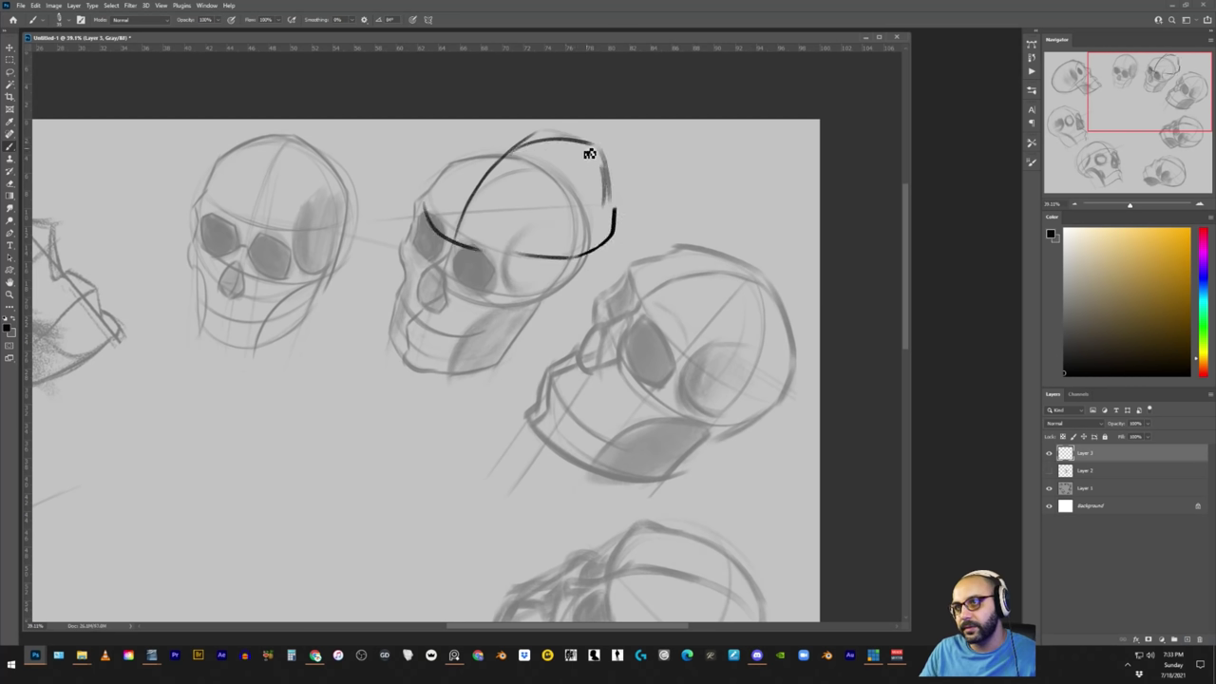
{"action": "mouse_move", "coordinate": [546, 143]}
{"action": "left_mouse_down"}
{"action": "mouse_move", "coordinate": [598, 207]}
{"action": "mouse_move", "coordinate": [587, 224]}
{"action": "mouse_move", "coordinate": [474, 153]}
{"action": "mouse_move", "coordinate": [494, 139]}
{"action": "mouse_move", "coordinate": [570, 134]}
{"action": "mouse_move", "coordinate": [602, 254]}
{"action": "mouse_move", "coordinate": [575, 298]}
{"action": "mouse_move", "coordinate": [527, 311]}
{"action": "left_mouse_up"}
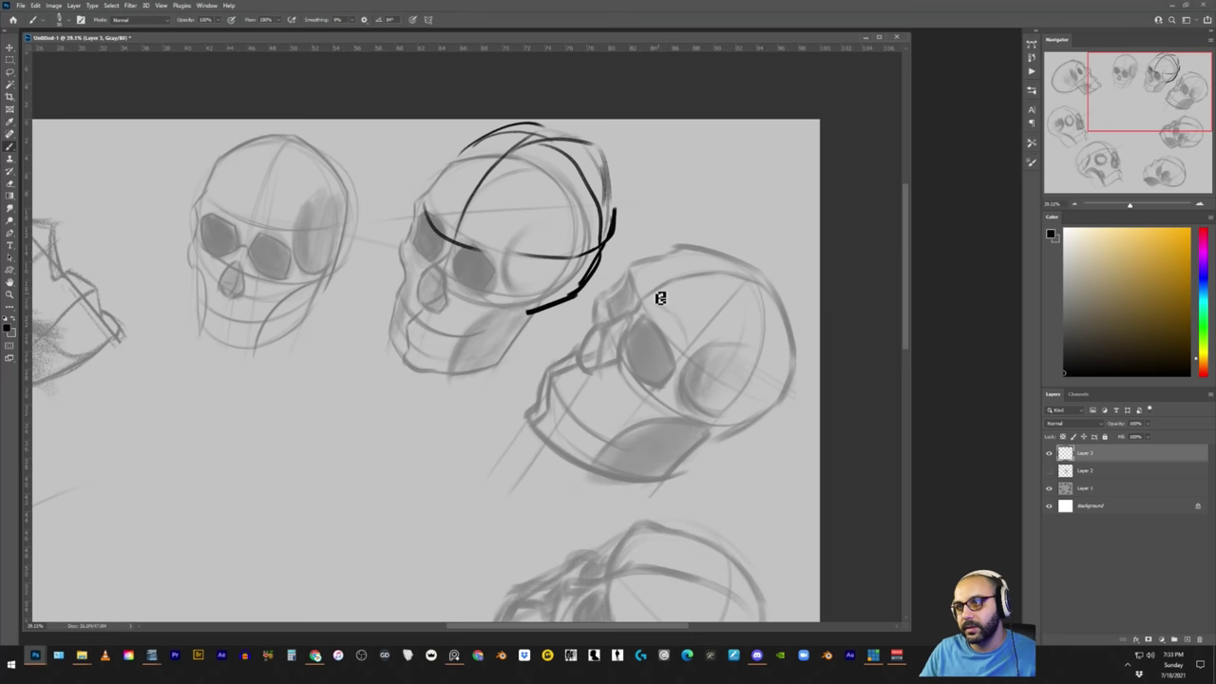
- Outline a larger cranium around the top, back and underside of the neighbouring tilted skull near the canvas's right edge
{"action": "mouse_move", "coordinate": [644, 257]}
{"action": "left_mouse_down"}
{"action": "mouse_move", "coordinate": [791, 246]}
{"action": "mouse_move", "coordinate": [819, 281]}
{"action": "left_mouse_up"}
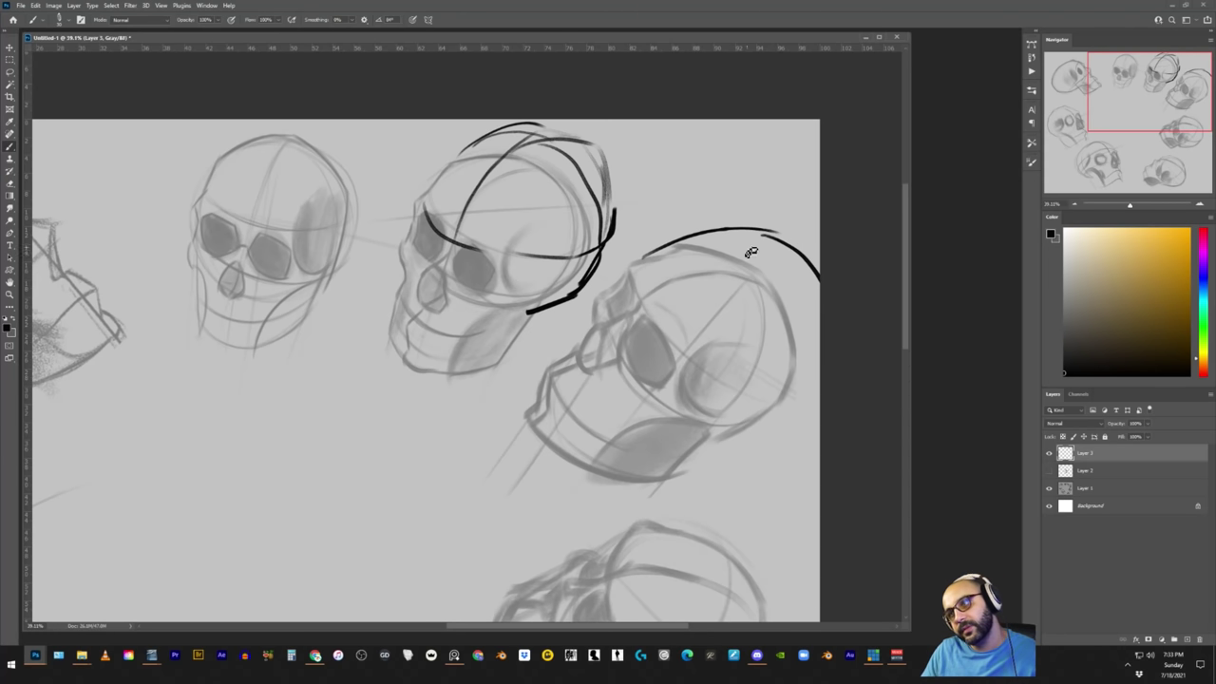
{"action": "mouse_move", "coordinate": [705, 454]}
{"action": "left_mouse_down"}
{"action": "mouse_move", "coordinate": [824, 422]}
{"action": "mouse_move", "coordinate": [706, 439]}
{"action": "left_mouse_up"}
{"action": "mouse_move", "coordinate": [788, 457]}
{"action": "left_mouse_down"}
{"action": "mouse_move", "coordinate": [714, 453]}
{"action": "mouse_move", "coordinate": [779, 375]}
{"action": "mouse_move", "coordinate": [823, 205]}
{"action": "left_mouse_up"}
- Extend the back and underside of the cranium on the skull below it with curved strokes
{"action": "key", "text": "b"}
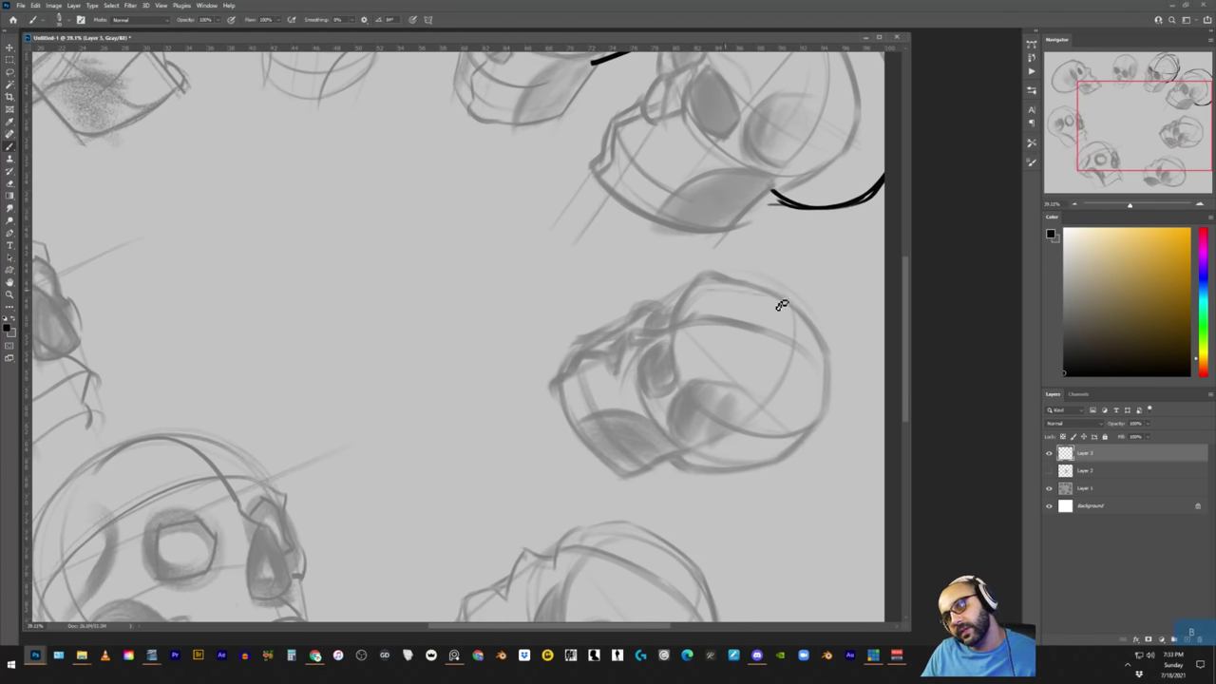
{"action": "mouse_move", "coordinate": [853, 367]}
{"action": "left_mouse_down"}
{"action": "mouse_move", "coordinate": [855, 421]}
{"action": "mouse_move", "coordinate": [779, 496]}
{"action": "mouse_move", "coordinate": [707, 487]}
{"action": "mouse_move", "coordinate": [830, 466]}
{"action": "left_mouse_up"}
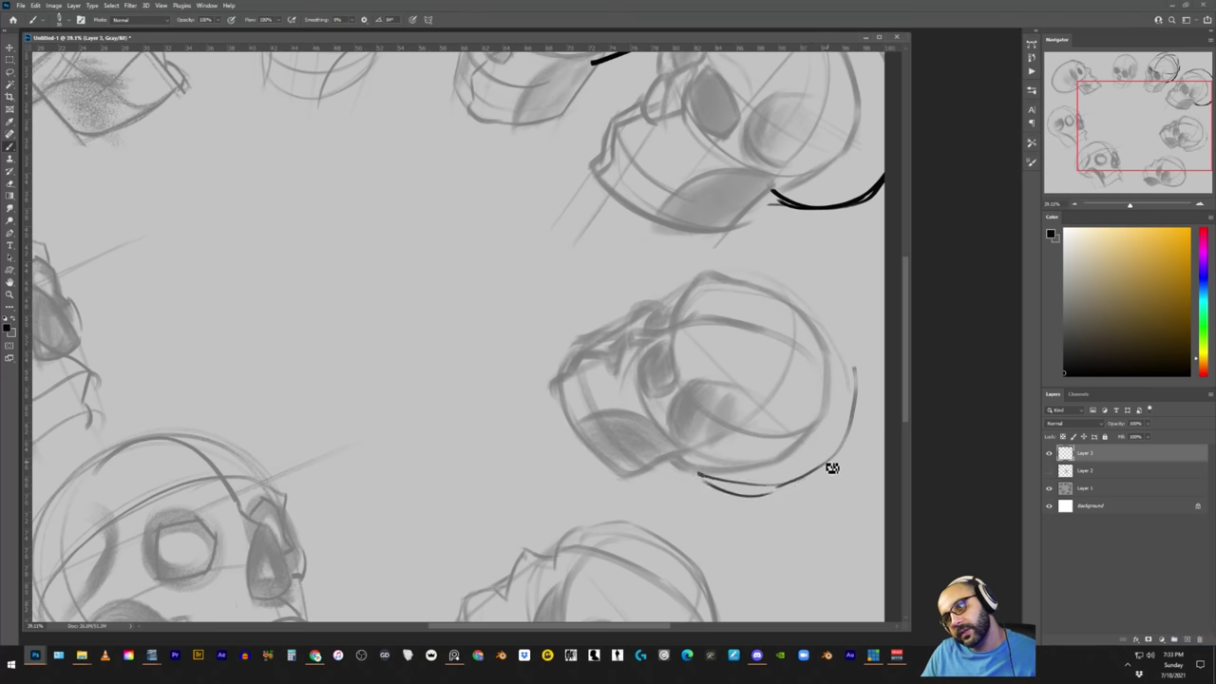
{"action": "key", "text": "z"}
{"action": "left_click_drag", "start_coordinate": [789, 347], "coordinate": [758, 347]}
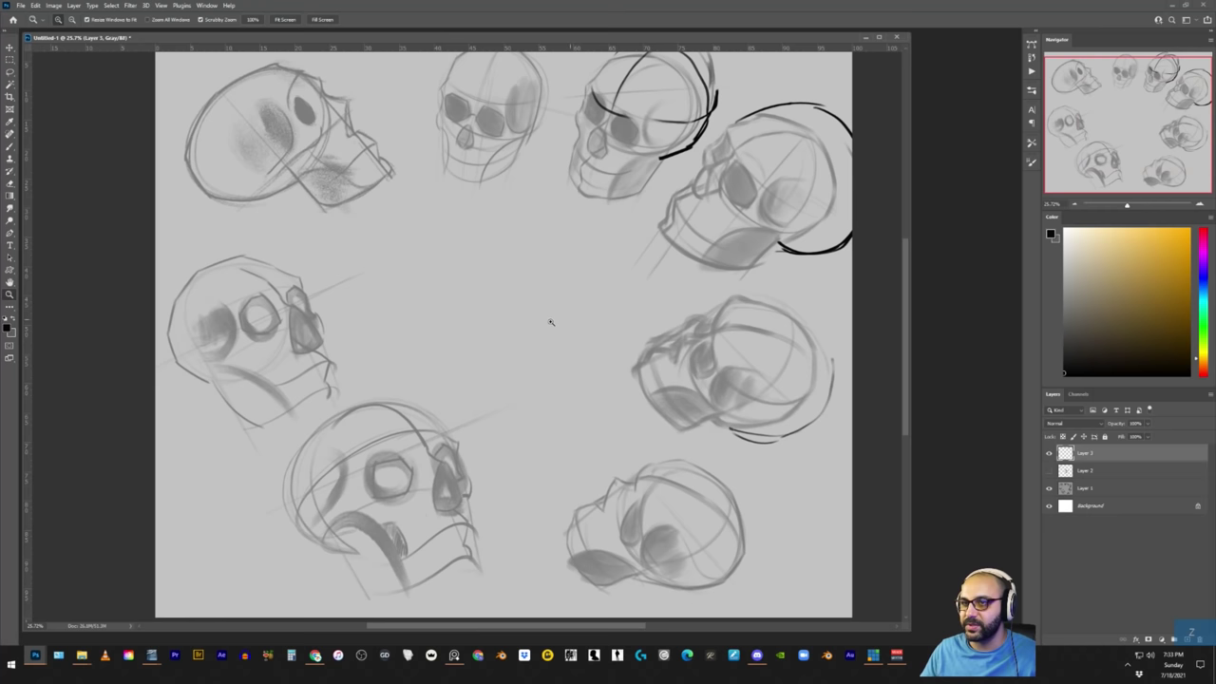
- On a new layer, draw a boxy face in the empty centre with a brow line, centre line, and nose and mouth marks
{"action": "key", "text": "ctrl+alt+1"}
{"action": "key", "text": "ctrl+shift+alt+n"}
{"action": "key", "text": "b"}
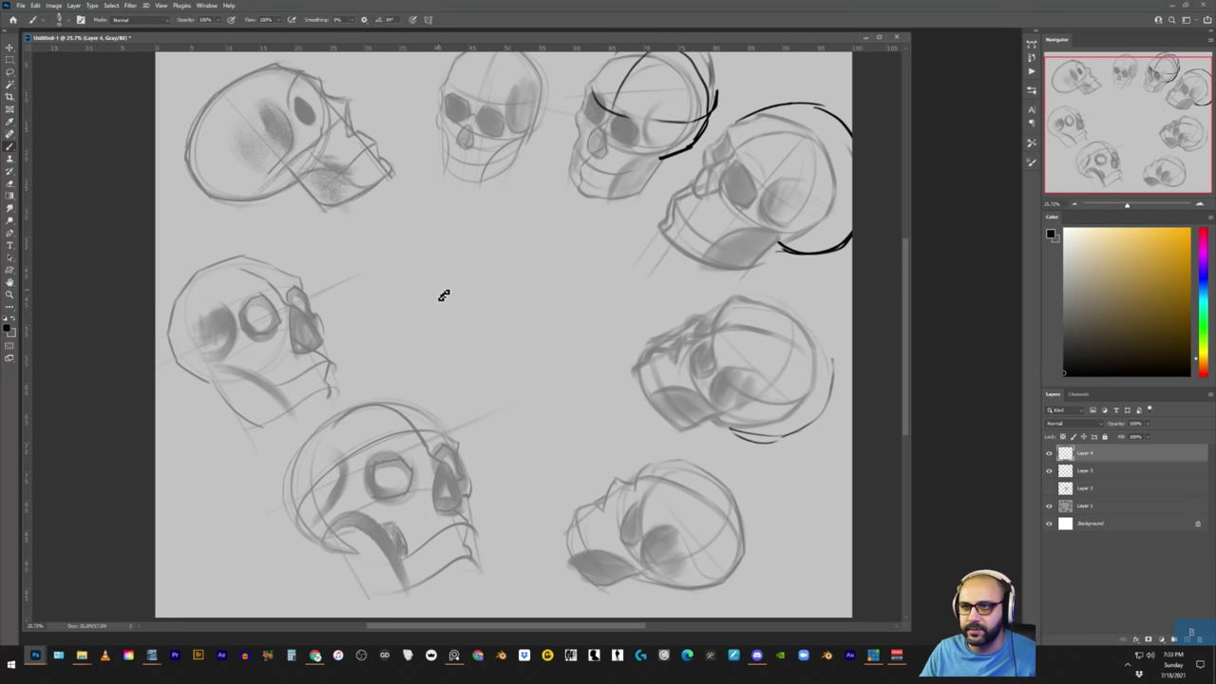
{"action": "mouse_move", "coordinate": [551, 309]}
{"action": "left_mouse_down"}
{"action": "mouse_move", "coordinate": [450, 326]}
{"action": "mouse_move", "coordinate": [467, 401]}
{"action": "left_mouse_up"}
{"action": "left_click_drag", "start_coordinate": [467, 401], "coordinate": [543, 390]}
{"action": "mouse_move", "coordinate": [540, 384]}
{"action": "left_mouse_down"}
{"action": "mouse_move", "coordinate": [529, 321]}
{"action": "mouse_move", "coordinate": [493, 351]}
{"action": "mouse_move", "coordinate": [509, 368]}
{"action": "left_mouse_up"}
- Extend the side guides above the brow line and draw the rounded cranium, eyes, ears and jaw around the boxy face
{"action": "left_click_drag", "start_coordinate": [446, 318], "coordinate": [442, 263]}
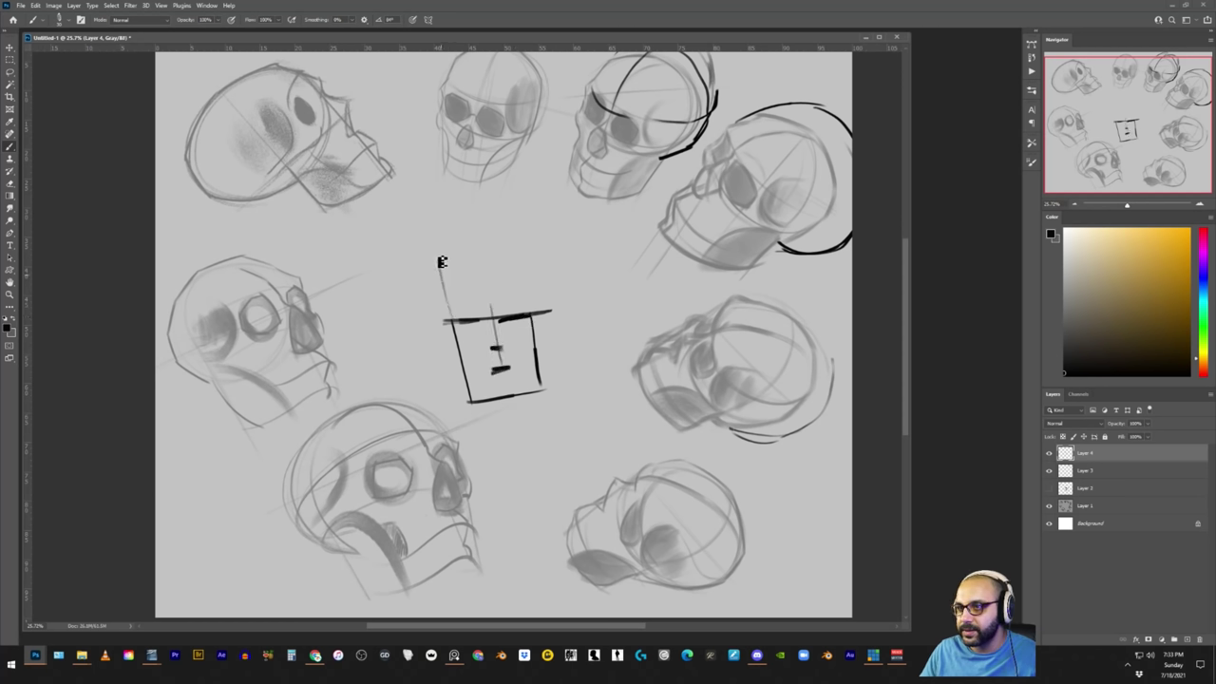
{"action": "left_click_drag", "start_coordinate": [520, 256], "coordinate": [527, 313]}
{"action": "mouse_move", "coordinate": [442, 285]}
{"action": "left_mouse_down"}
{"action": "mouse_move", "coordinate": [502, 253]}
{"action": "mouse_move", "coordinate": [528, 289]}
{"action": "left_mouse_up"}
{"action": "mouse_move", "coordinate": [437, 266]}
{"action": "left_mouse_down"}
{"action": "mouse_move", "coordinate": [437, 359]}
{"action": "mouse_move", "coordinate": [474, 329]}
{"action": "mouse_move", "coordinate": [520, 323]}
{"action": "mouse_move", "coordinate": [534, 357]}
{"action": "left_mouse_up"}
{"action": "left_click_drag", "start_coordinate": [456, 359], "coordinate": [486, 393]}
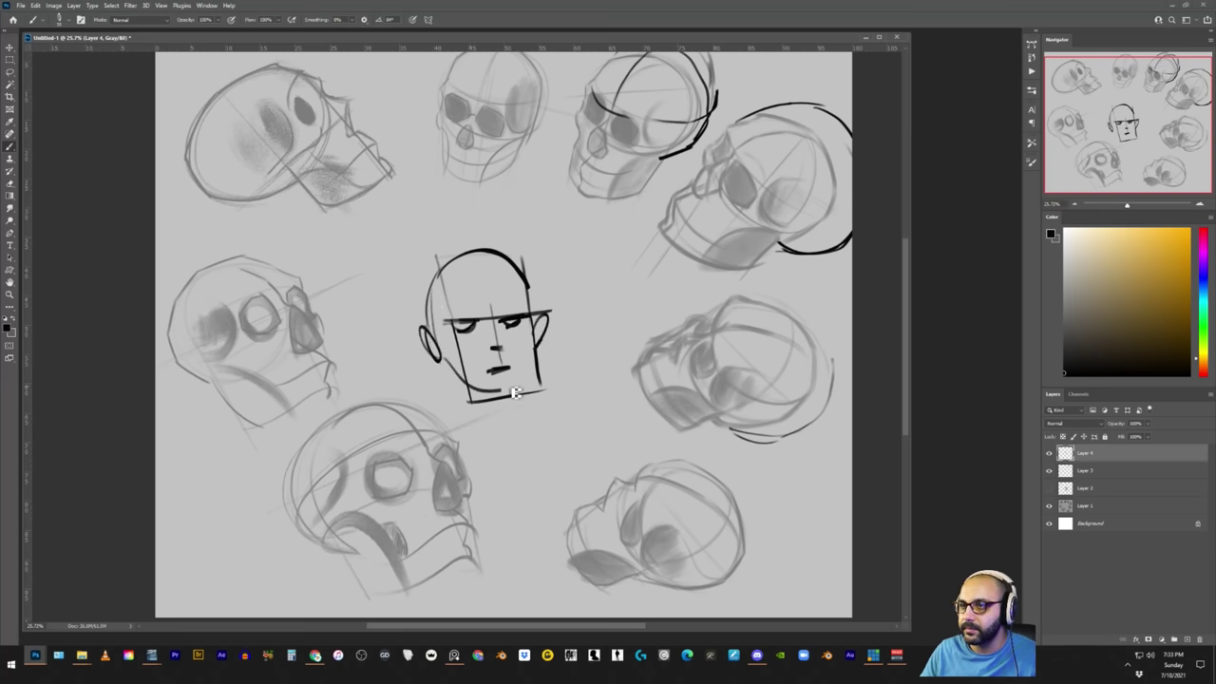
{"action": "left_click_drag", "start_coordinate": [532, 350], "coordinate": [524, 389]}
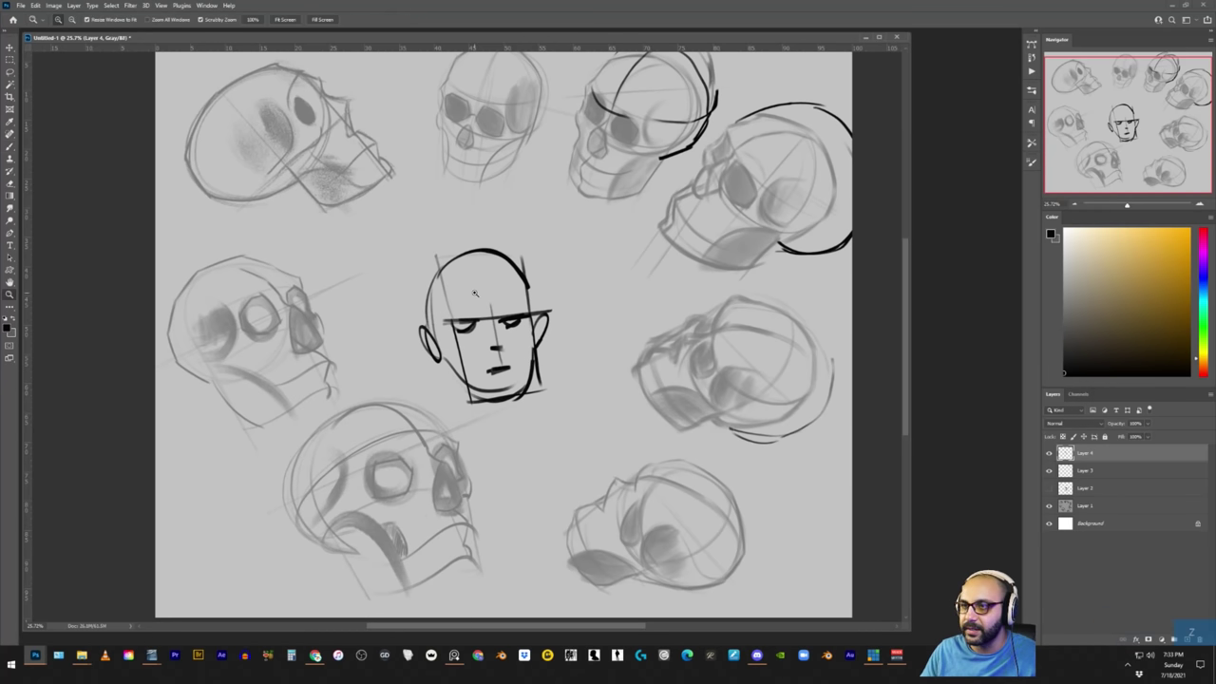
- Refine the central head sketch with nose planes, fuller lips, and cheek and jaw contours
{"action": "scroll", "coordinate": [512, 286], "scroll_direction": "up", "scroll_amount": 3}
{"action": "mouse_move", "coordinate": [514, 344]}
{"action": "left_mouse_down"}
{"action": "mouse_move", "coordinate": [538, 418]}
{"action": "mouse_move", "coordinate": [521, 432]}
{"action": "mouse_move", "coordinate": [568, 375]}
{"action": "left_mouse_up"}
{"action": "left_click_drag", "start_coordinate": [432, 399], "coordinate": [493, 460]}
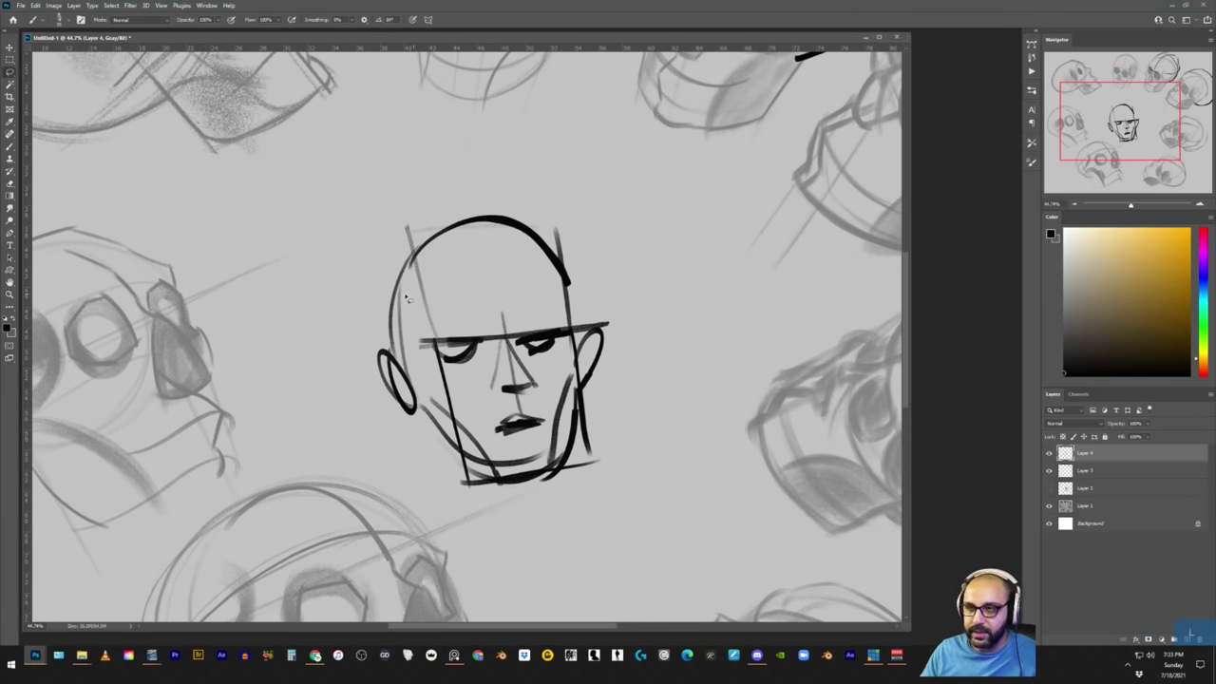
- Lasso the cranium above the brow line of the central head, squash it vertically to a much lower height, and deselect
{"action": "key", "text": "l"}
{"action": "left_click_drag", "start_coordinate": [357, 286], "coordinate": [557, 169]}
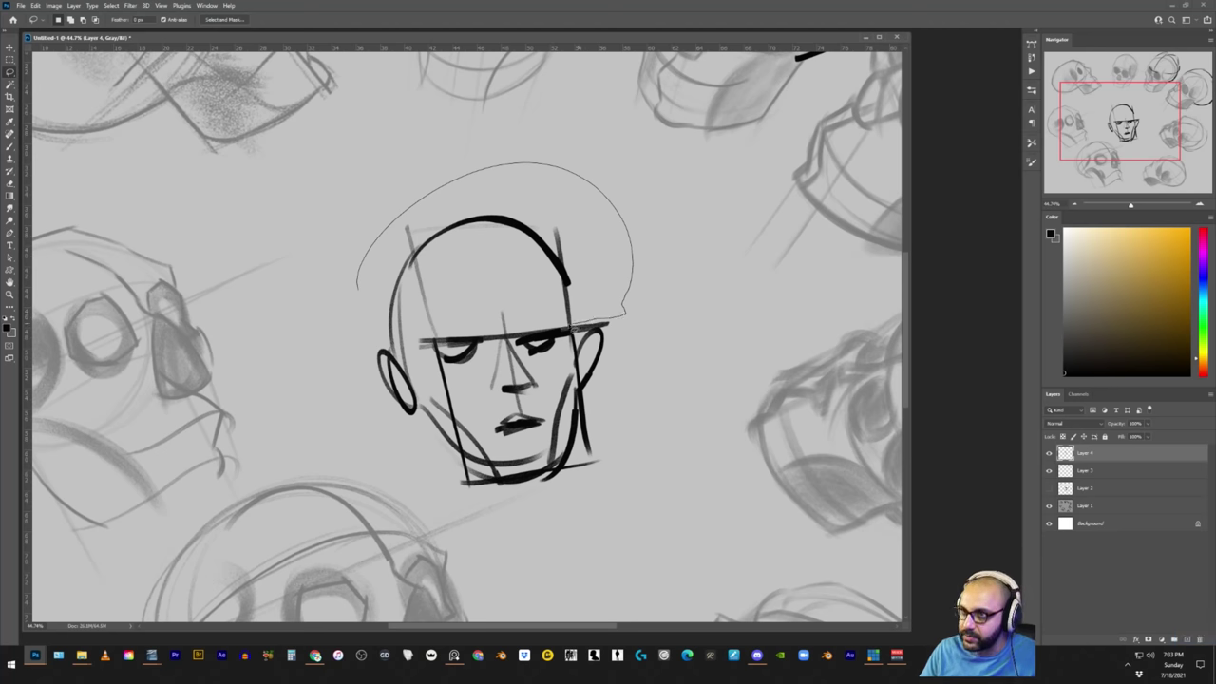
{"action": "left_click_drag", "start_coordinate": [421, 361], "coordinate": [418, 356]}
{"action": "key", "text": "ctrl+t"}
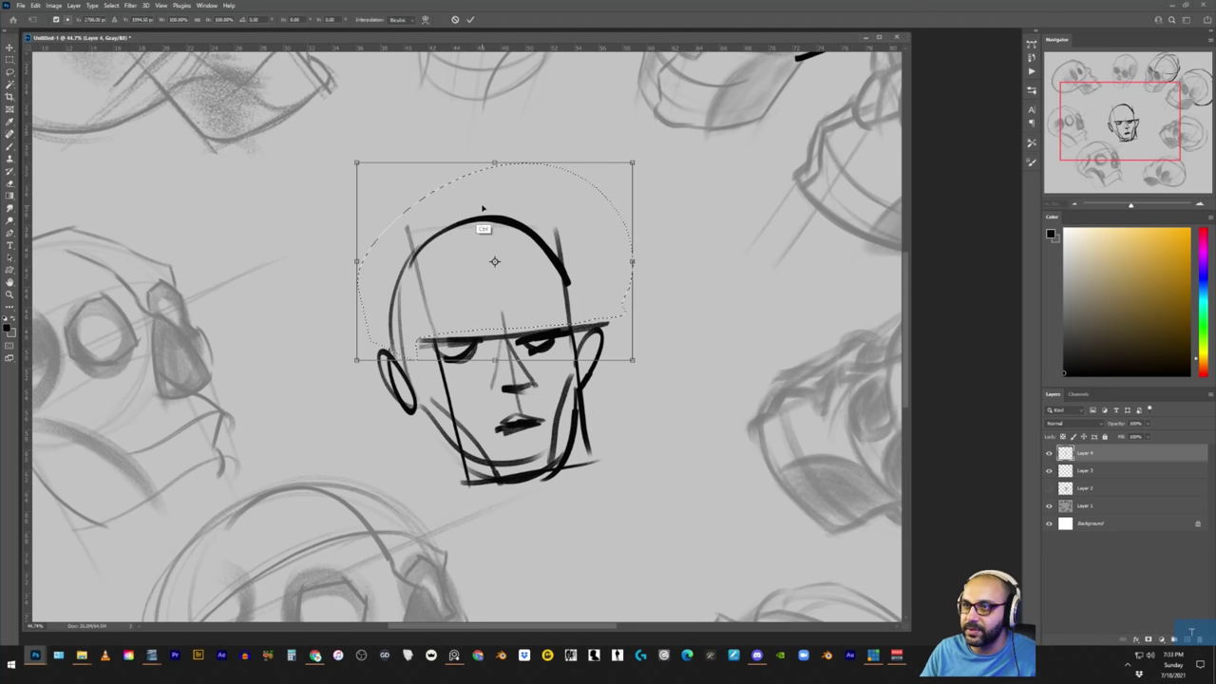
{"action": "left_click_drag", "start_coordinate": [495, 165], "coordinate": [505, 250]}
{"action": "key", "text": "Return"}
{"action": "key", "text": "ctrl+d"}
- Review the flattened head beside the skull sketches, then switch to Discord and open Quick_Skulls_2.jpg in the browser
{"action": "key", "text": "z"}
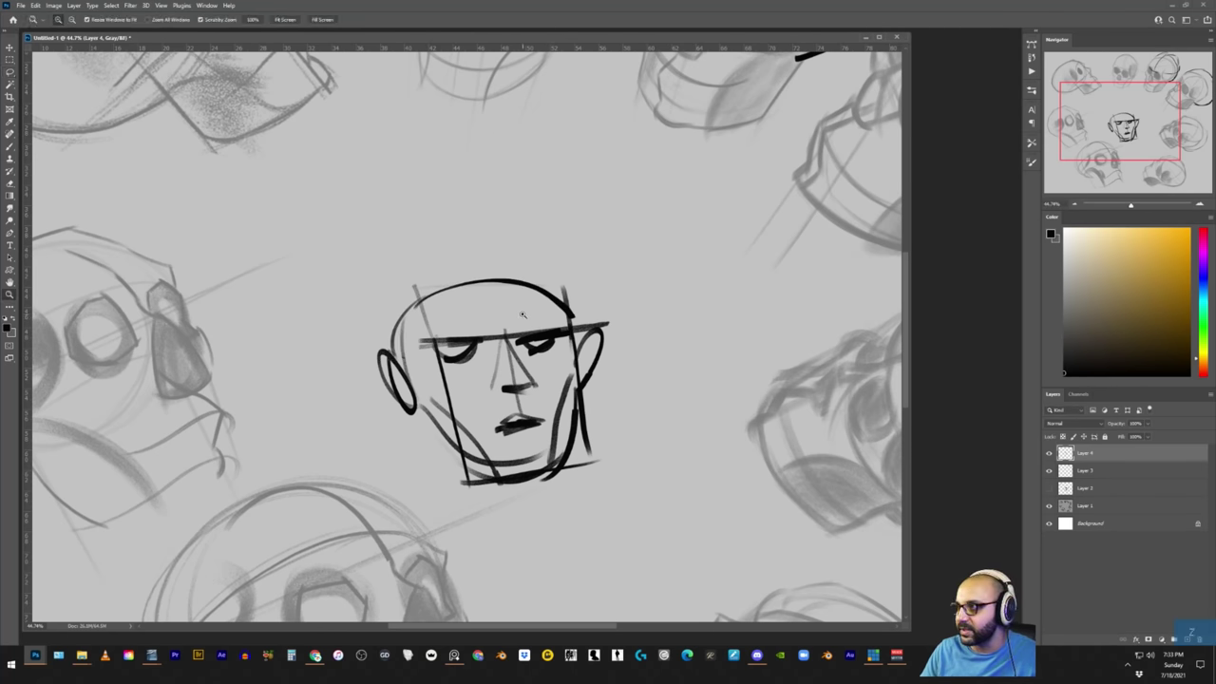
{"action": "left_click_drag", "start_coordinate": [523, 315], "coordinate": [480, 329]}
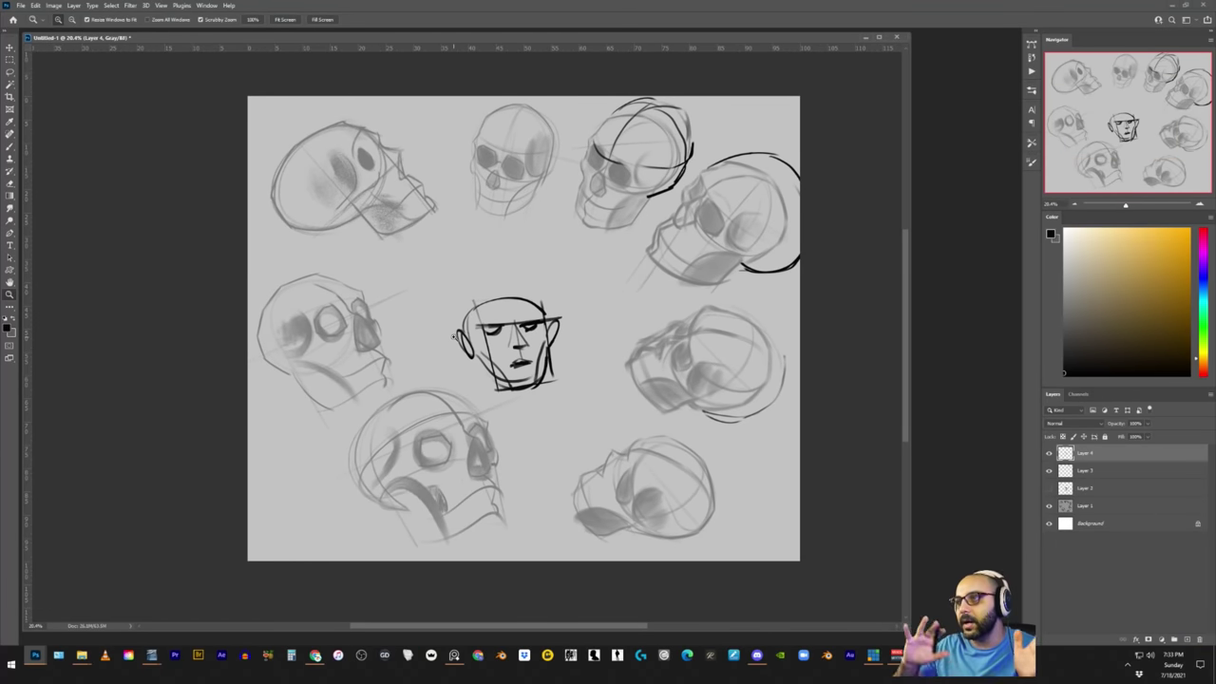
{"action": "left_click_drag", "start_coordinate": [544, 354], "coordinate": [559, 358]}
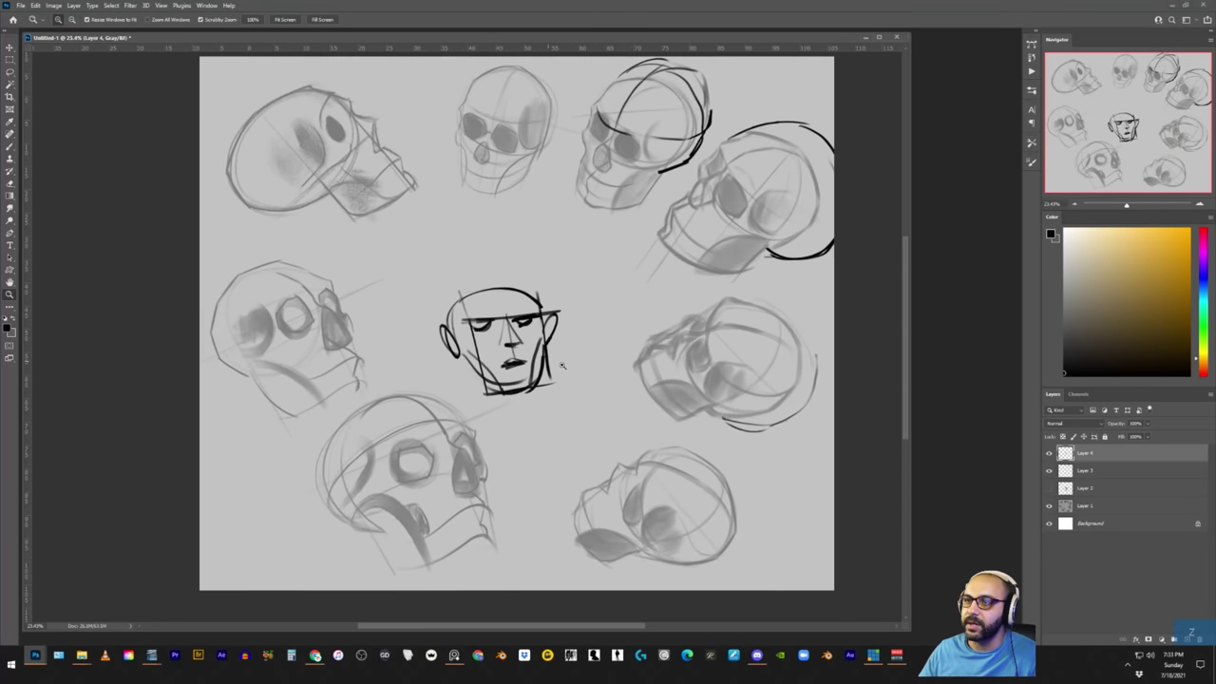
{"action": "left_click", "coordinate": [758, 655]}
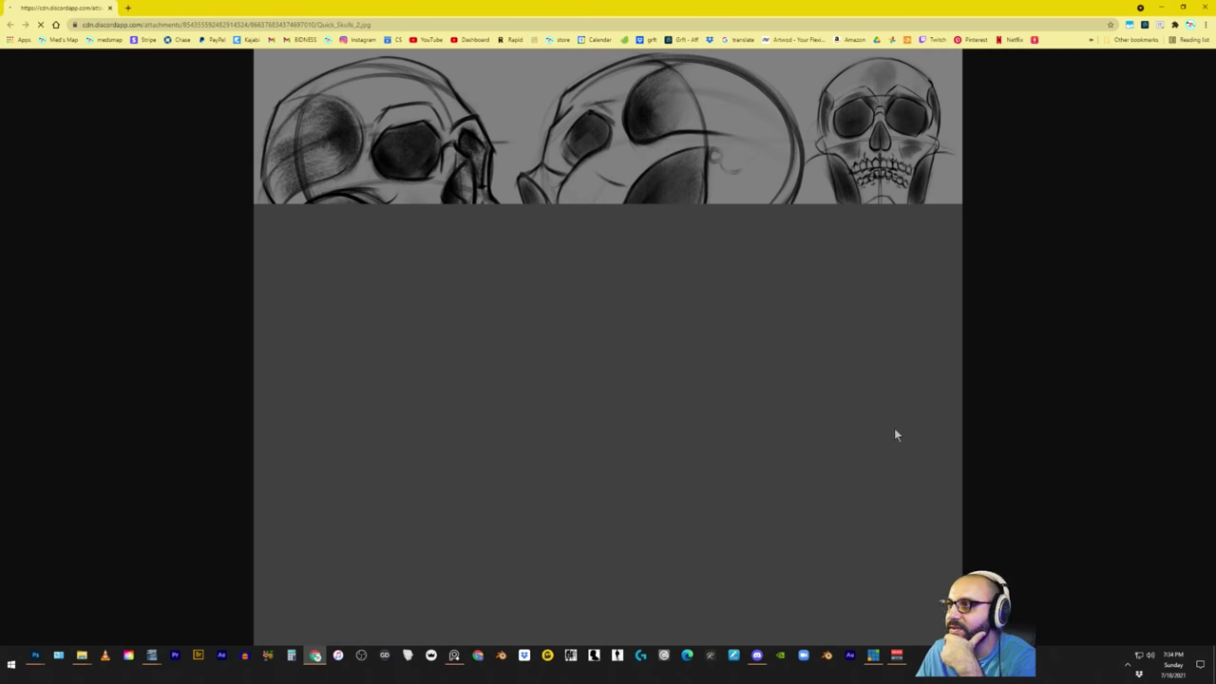